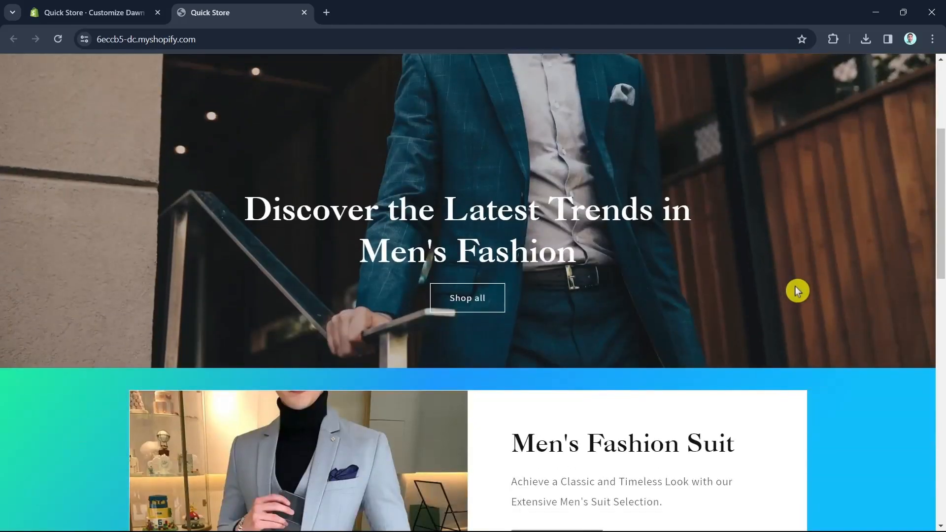
scroll(796, 289, "down", 5)
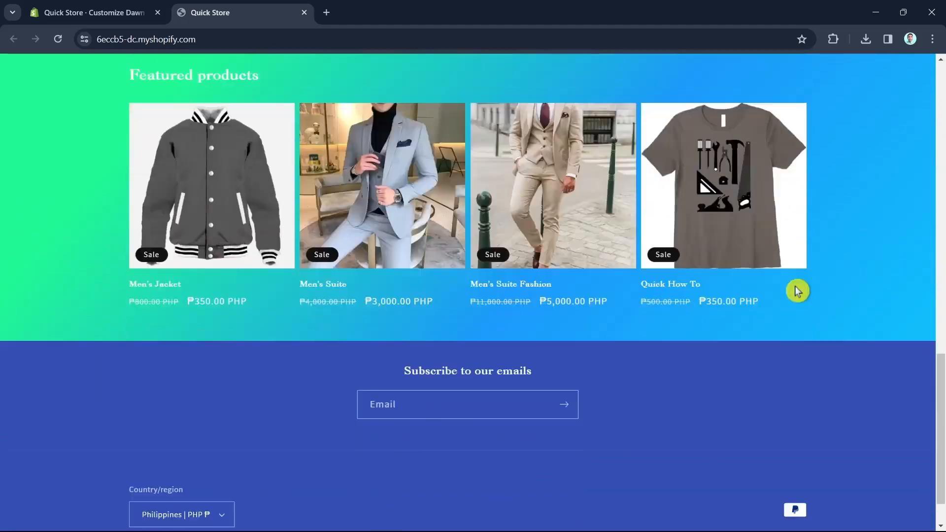
Scroll through the live storefront's home page and close the storefront tab
scroll(822, 385, "up", 17)
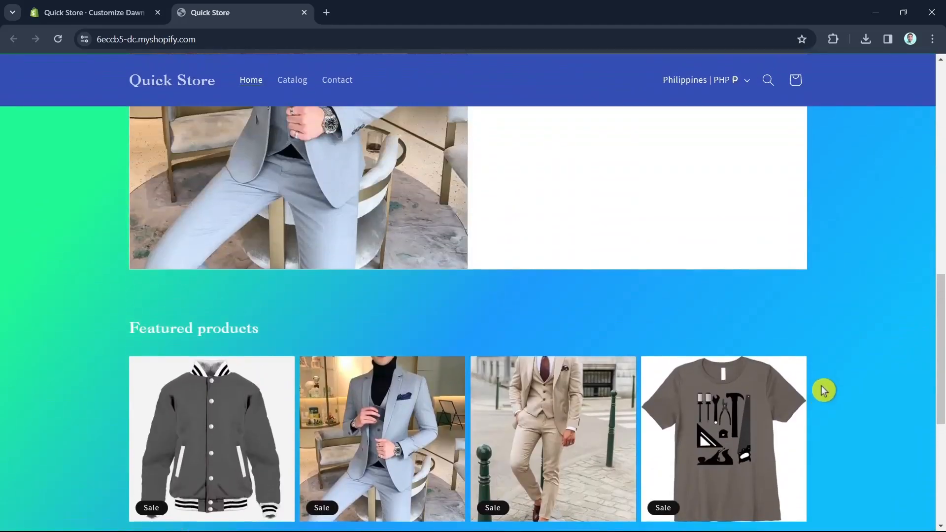
key("ctrl+w")
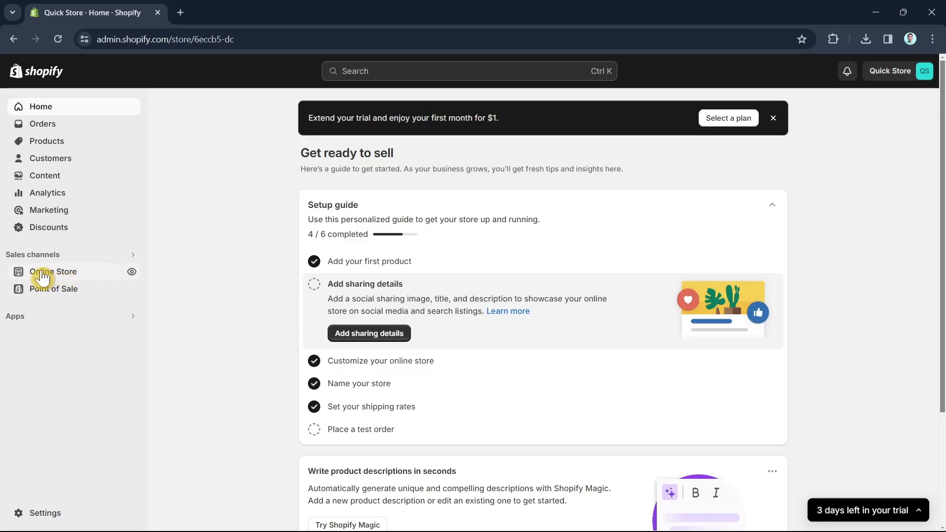
Open the Theme Store from the Online Store theme library's Add theme options
left_click(81, 280)
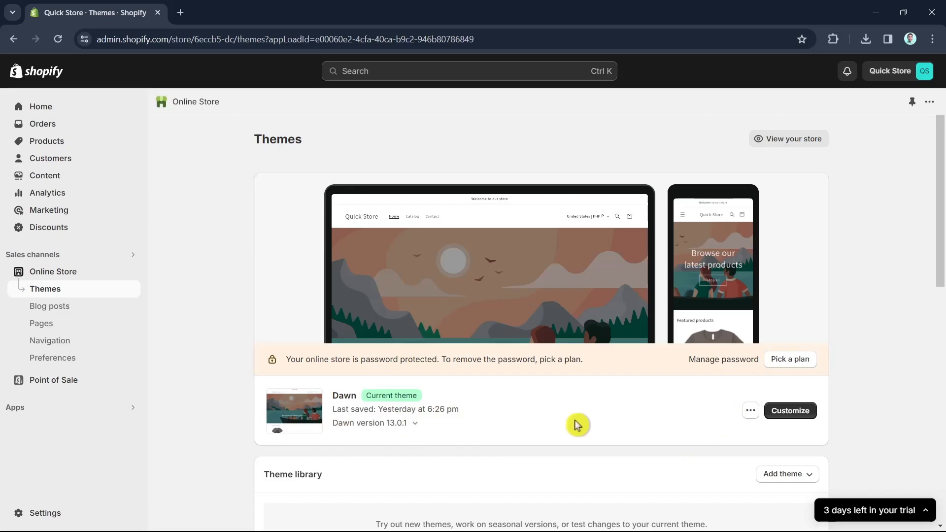
scroll(571, 443, "down", 2)
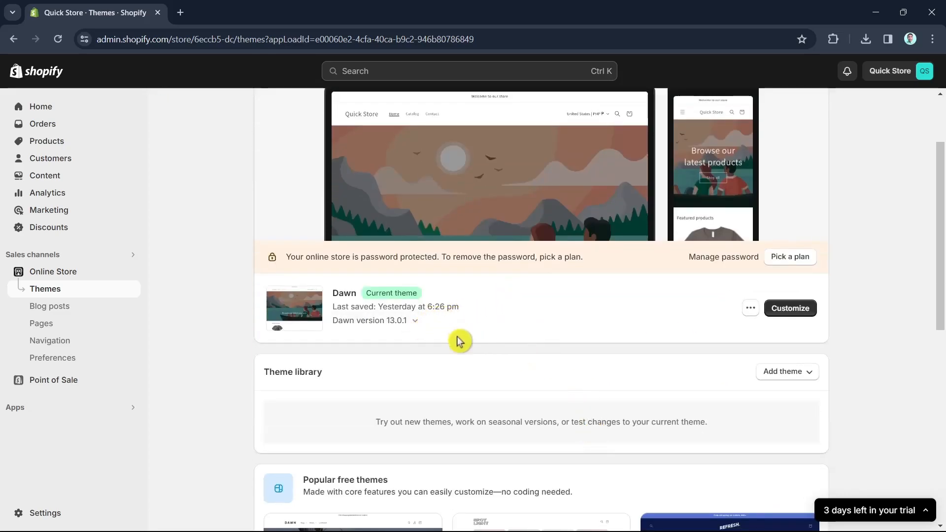
left_click(795, 373)
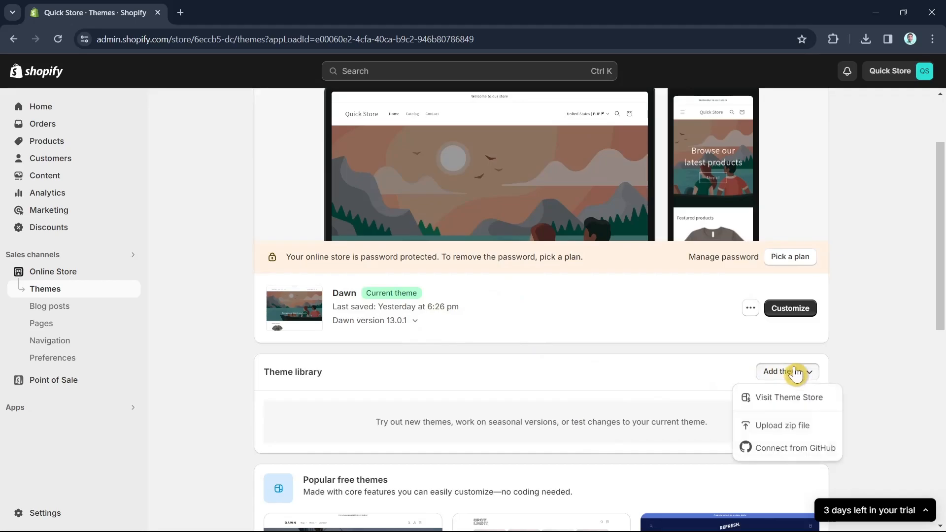
left_click(782, 399)
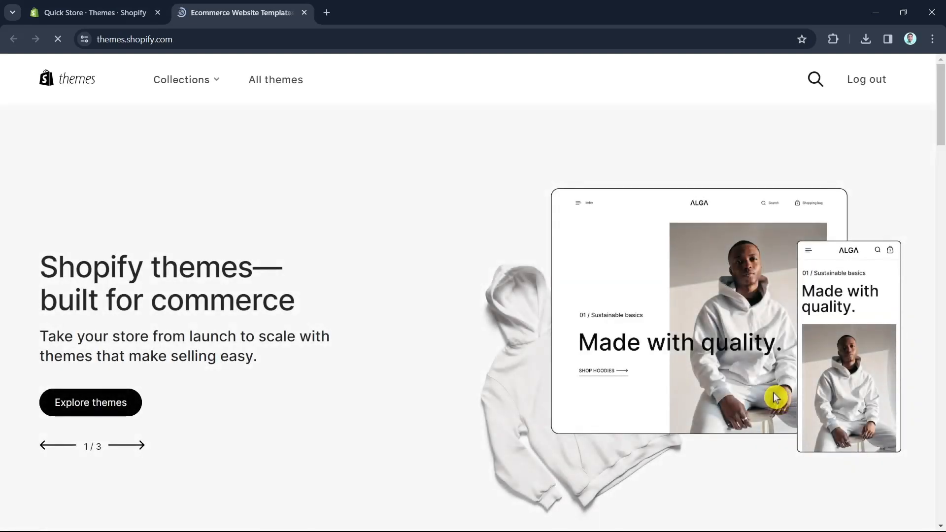
Browse the Shopify Theme Store landing page
scroll(551, 353, "down", 5)
scroll(544, 397, "up", 5)
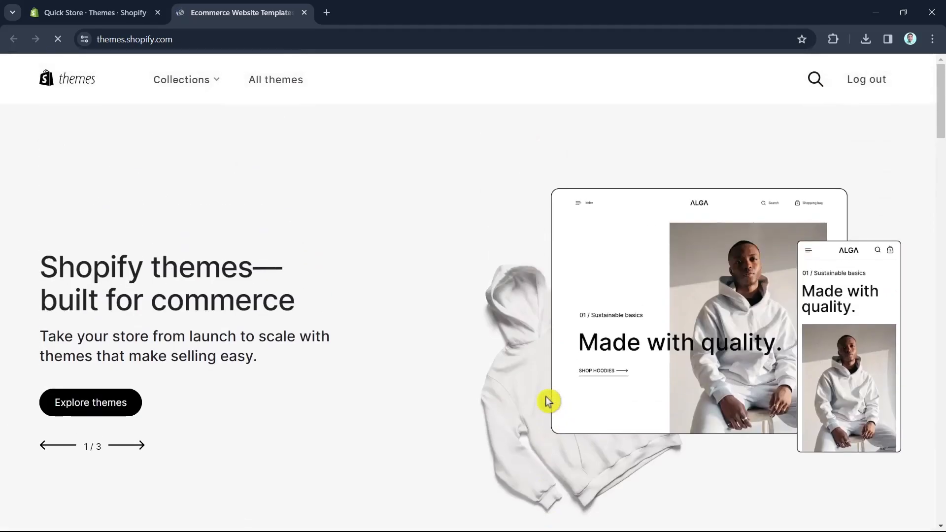
scroll(443, 342, "down", 12)
scroll(482, 363, "up", 7)
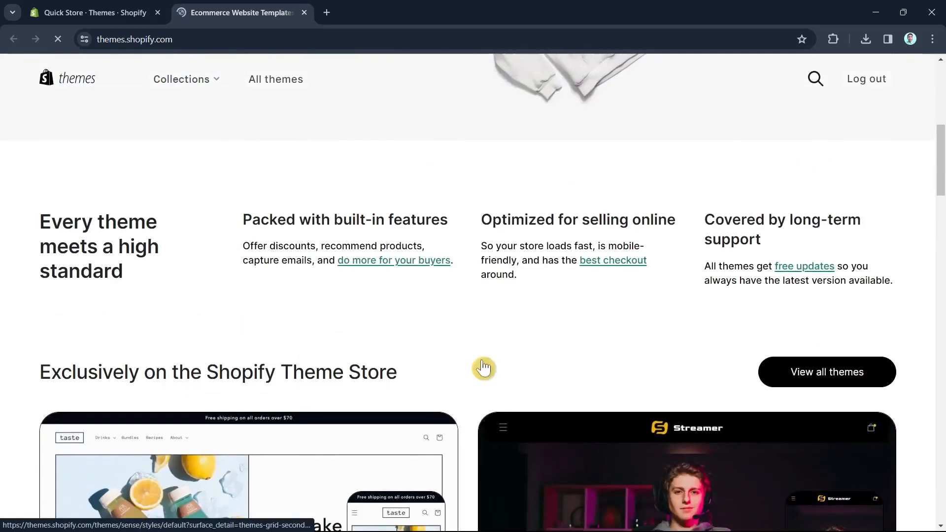
scroll(457, 401, "up", 8)
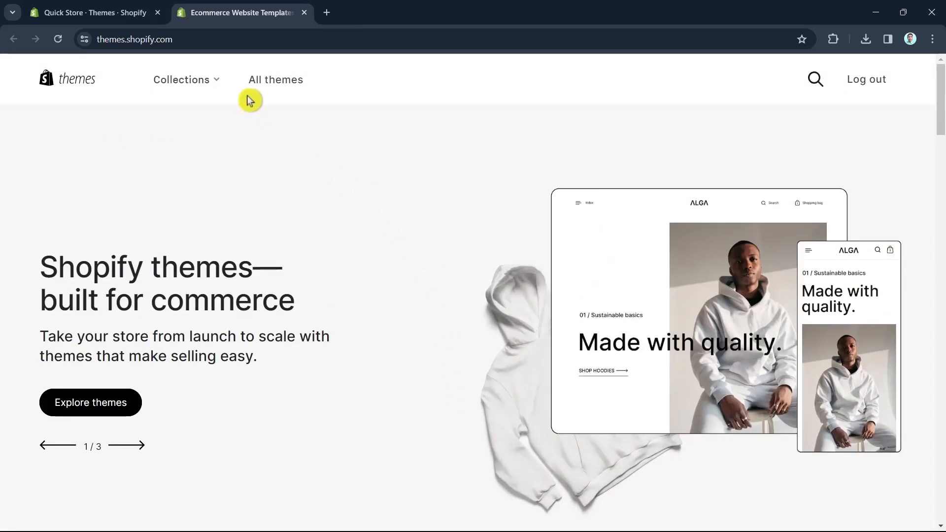
Search the Theme Store for daw and open the Dawn theme page
left_click(815, 79)
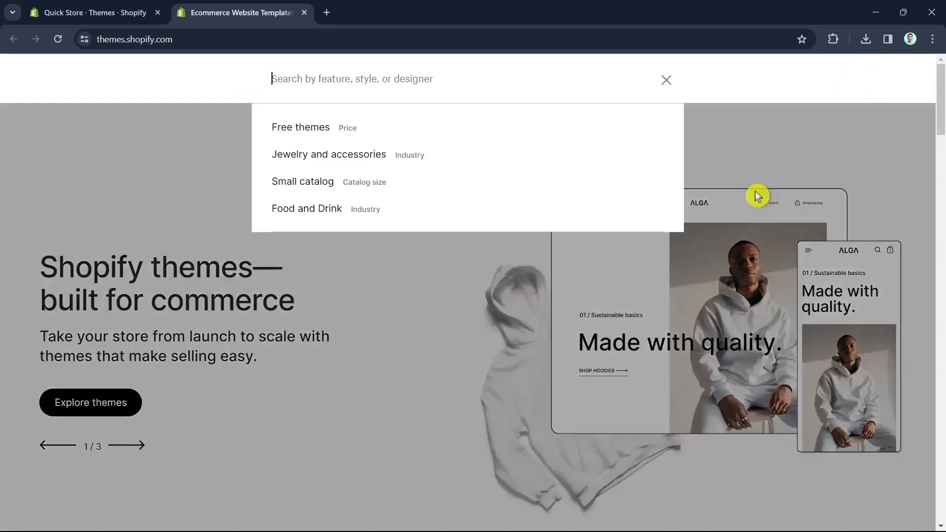
type("dawn")
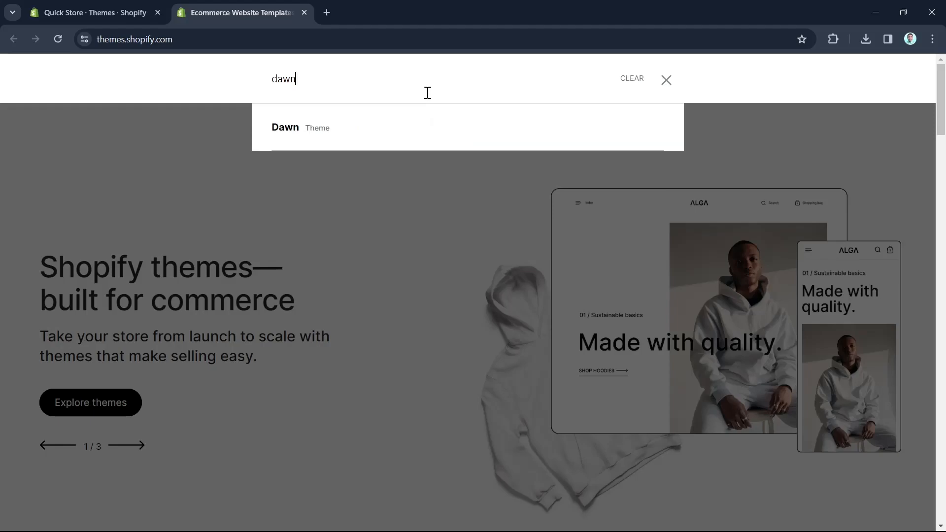
left_click(386, 128)
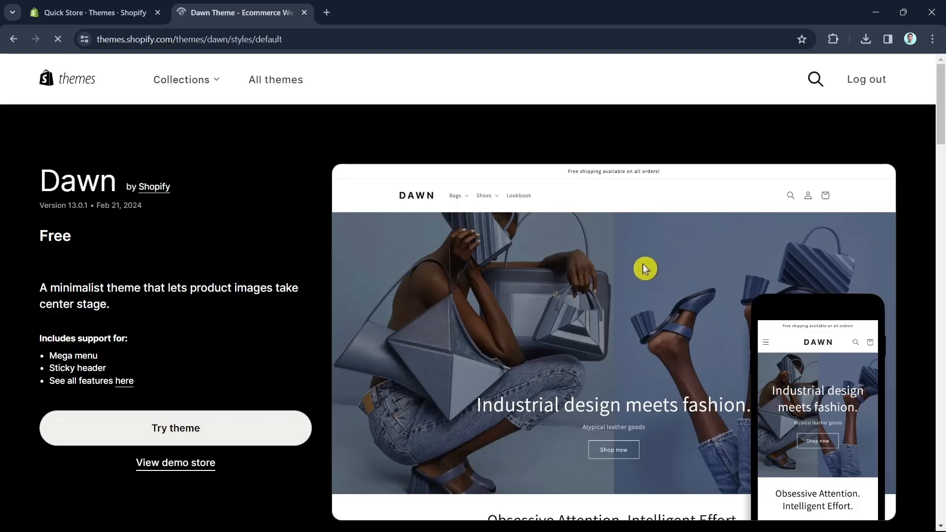
Close the Theme Store tab and open the current Dawn theme in the theme customizer
left_click(304, 14)
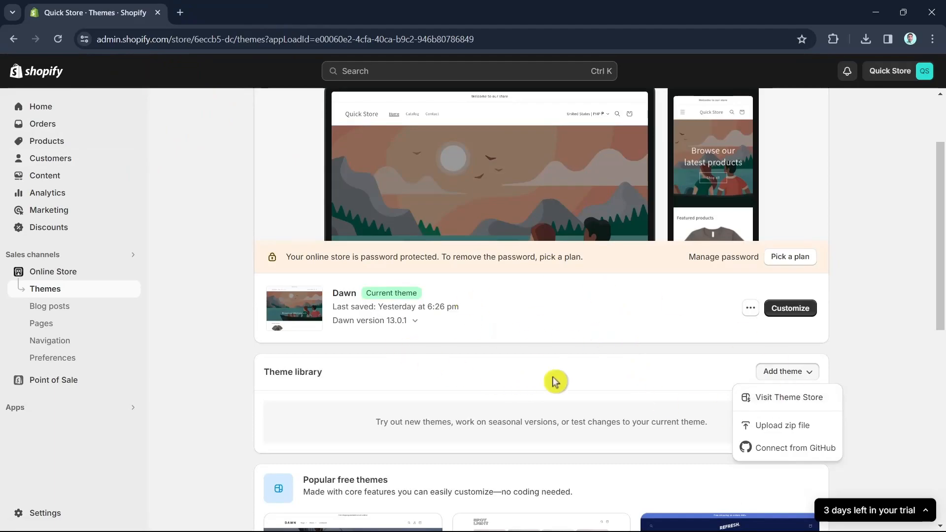
left_click(741, 351)
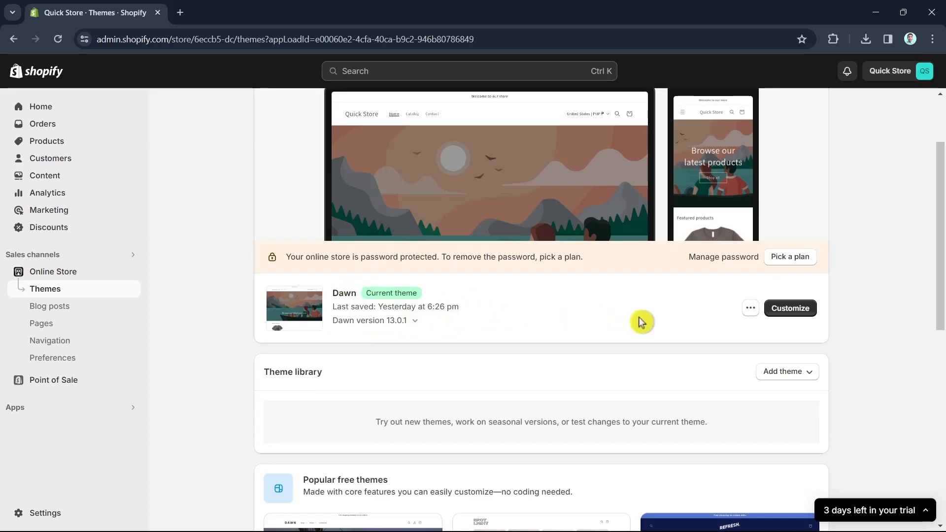
left_click(805, 316)
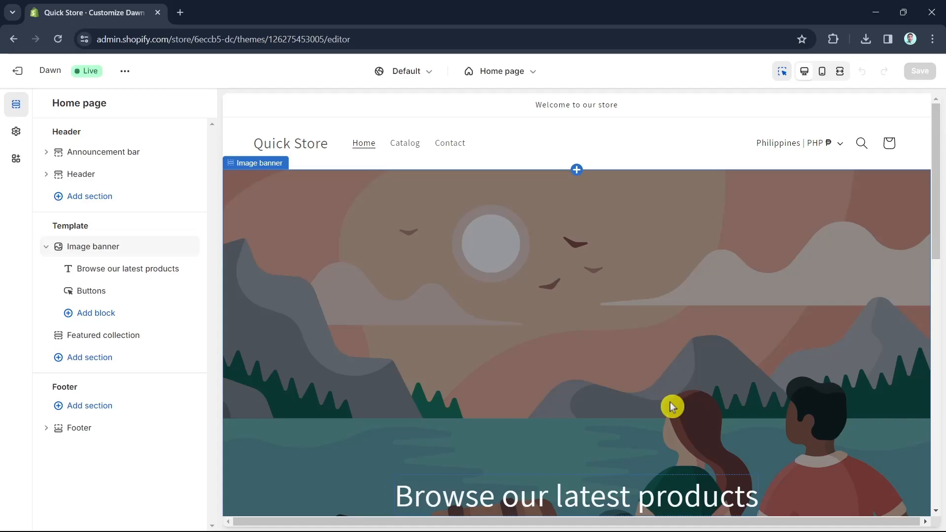
Scroll through the home page preview in the theme editor
scroll(672, 407, "down", 12)
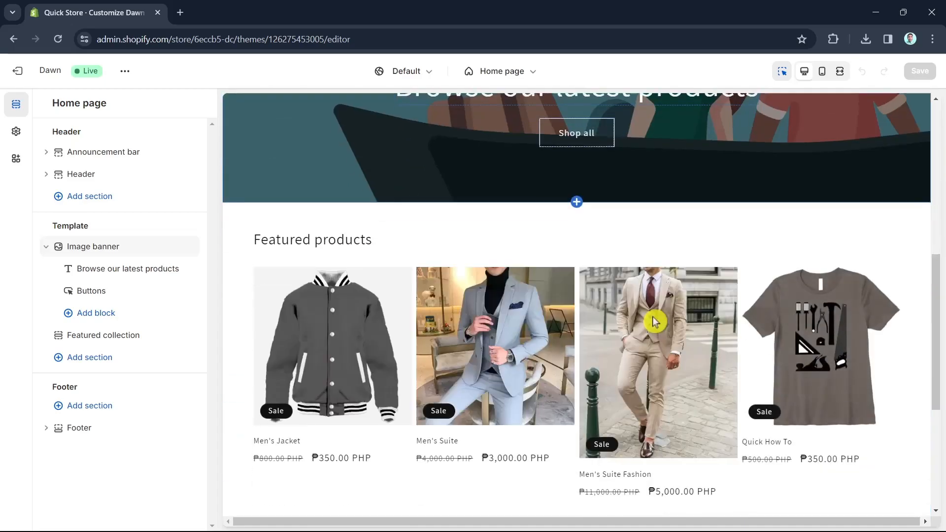
scroll(652, 320, "up", 4)
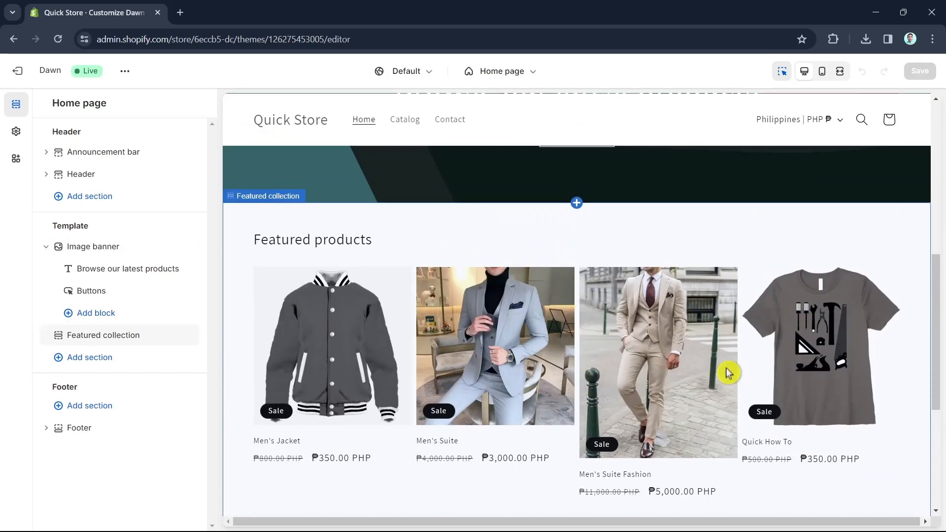
scroll(749, 374, "down", 4)
scroll(792, 380, "up", 4)
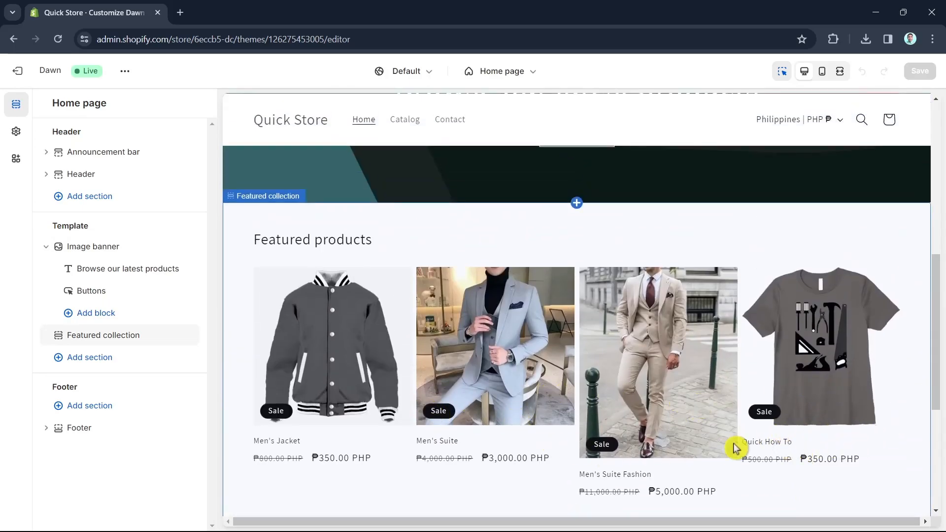
scroll(788, 379, "down", 4)
scroll(838, 409, "up", 4)
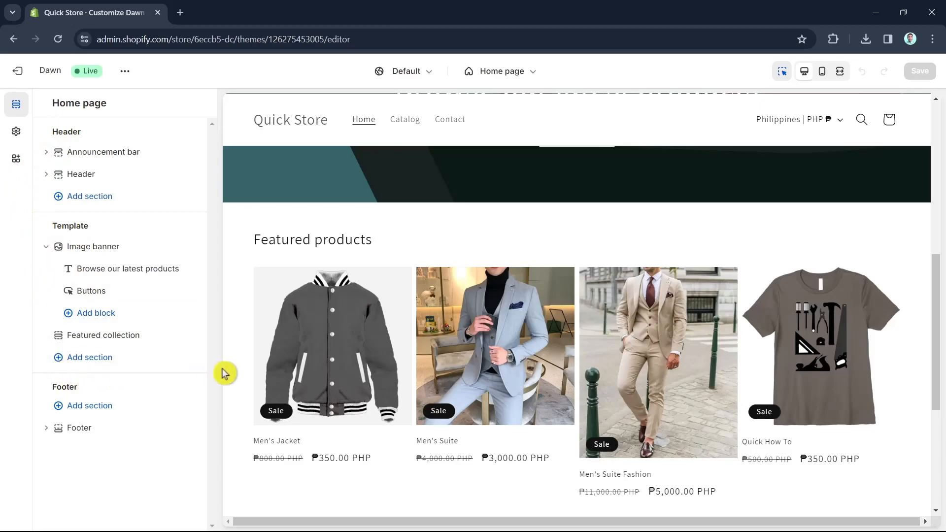
scroll(470, 331, "up", 8)
scroll(540, 359, "down", 10)
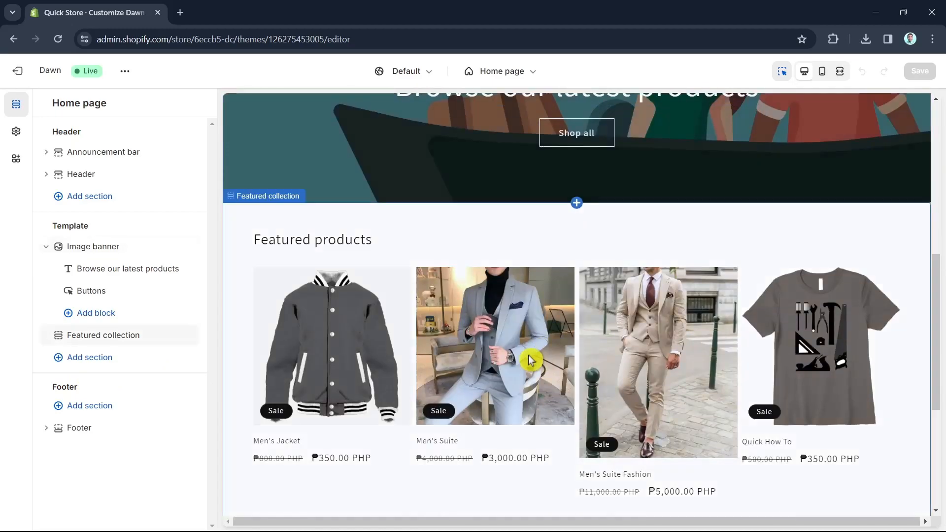
scroll(542, 380, "up", 10)
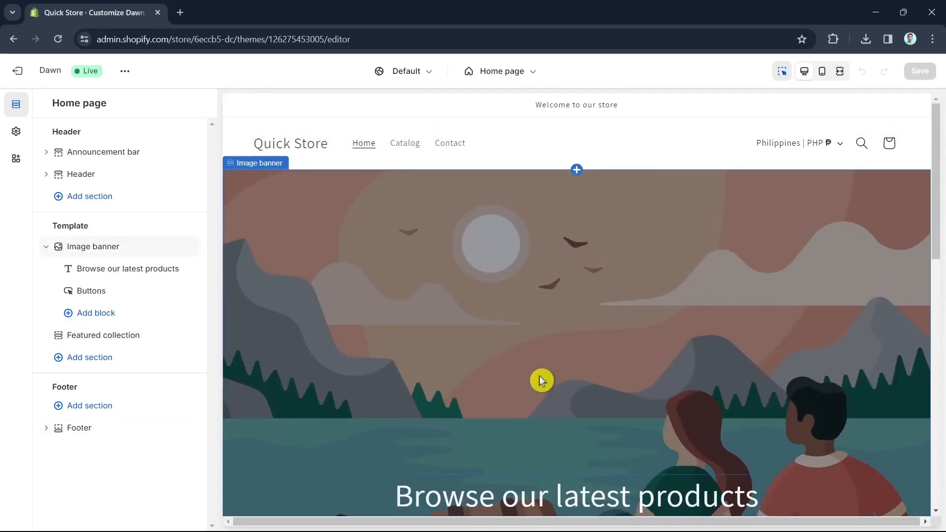
scroll(523, 353, "down", 8)
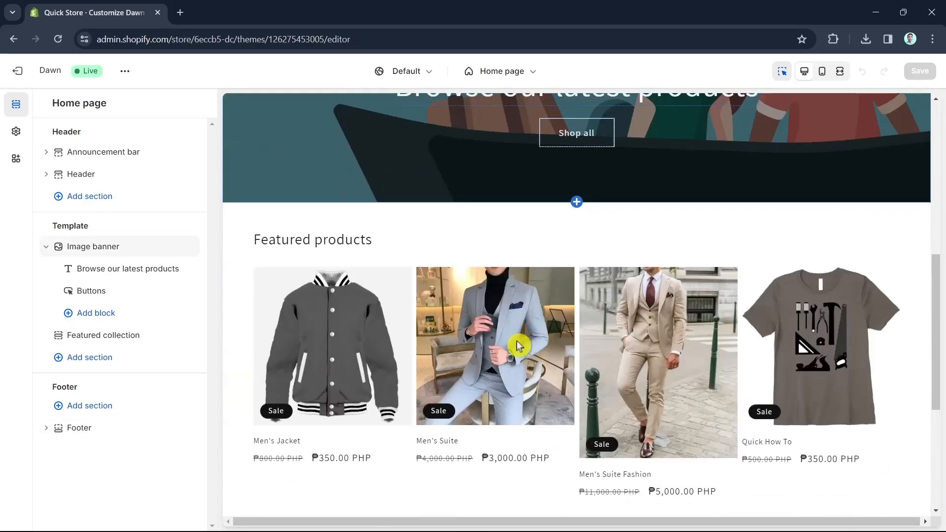
scroll(517, 345, "down", 3)
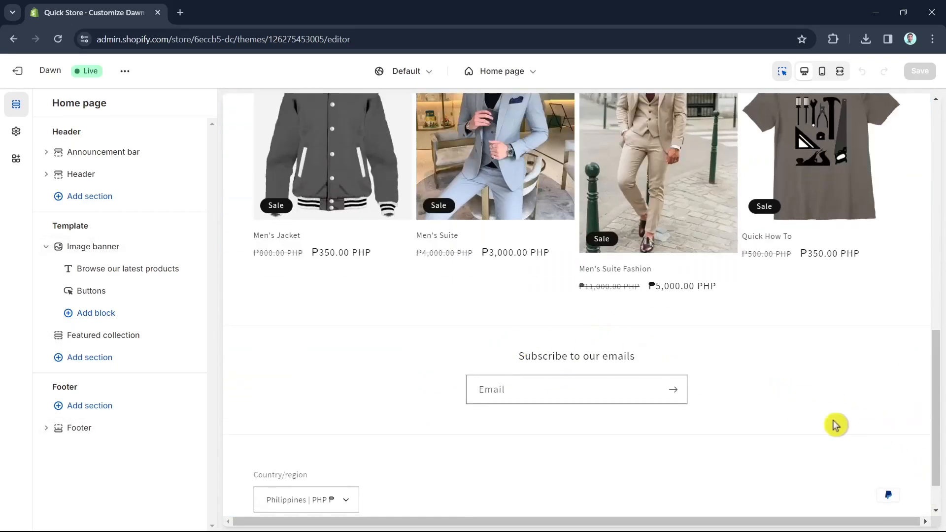
scroll(807, 483, "up", 4)
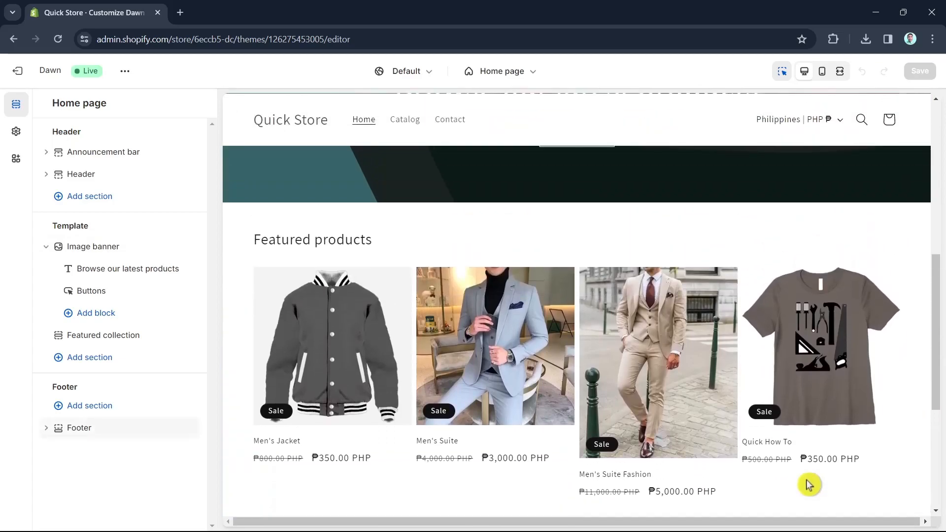
scroll(798, 478, "up", 5)
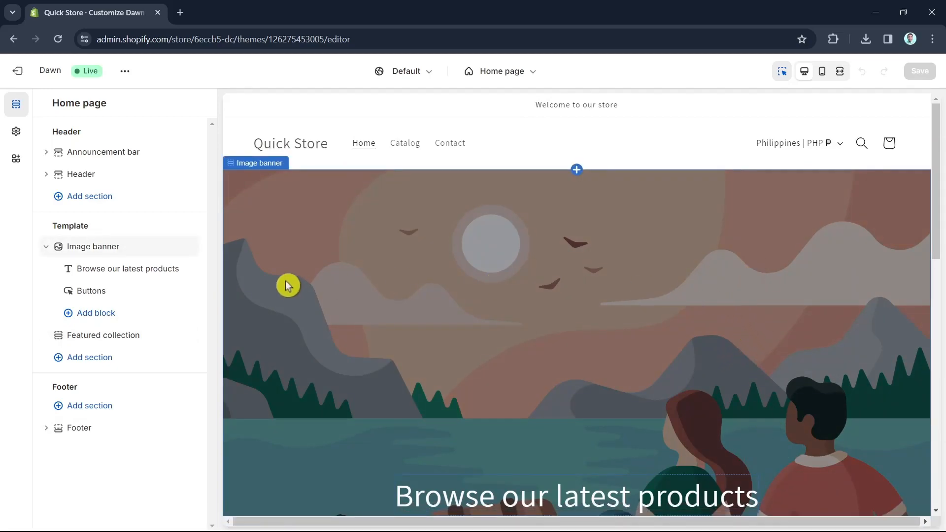
Add a new colour scheme in the Colors section of the theme settings
left_click(17, 137)
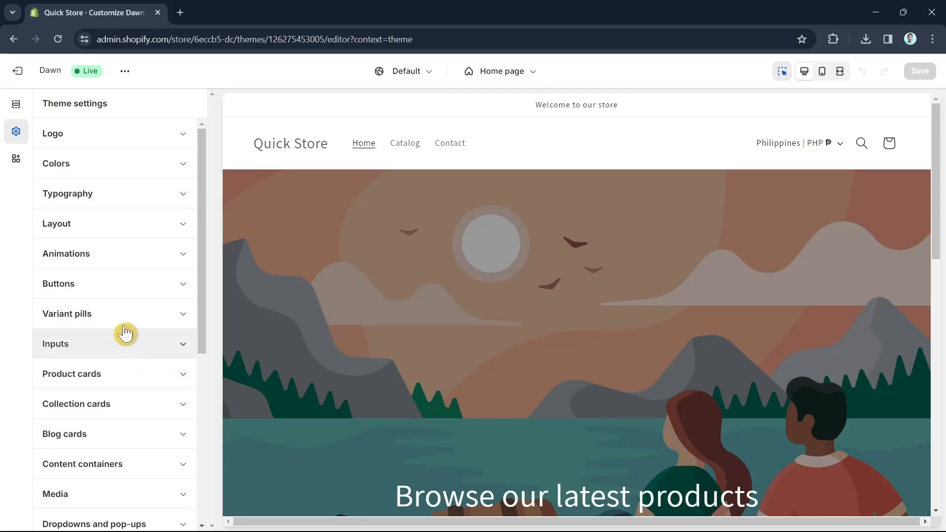
left_click(172, 174)
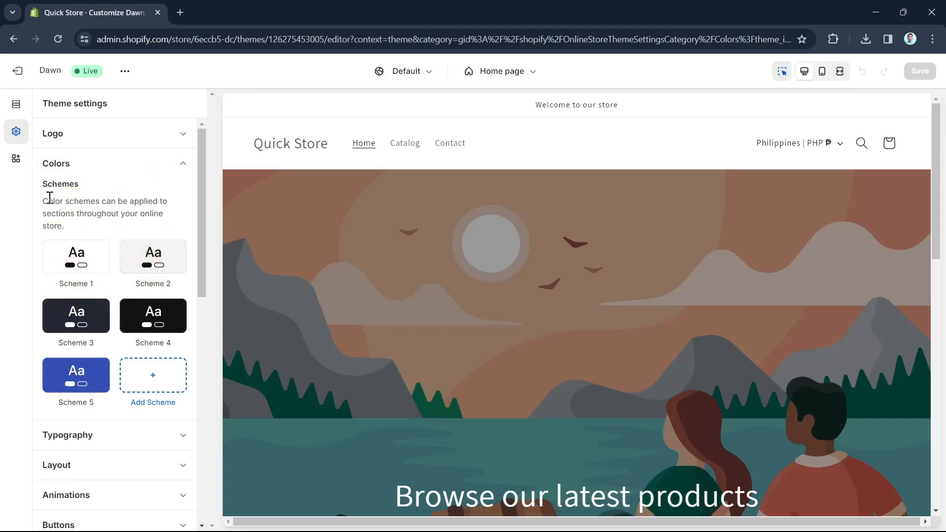
left_click_drag(51, 202, 76, 226)
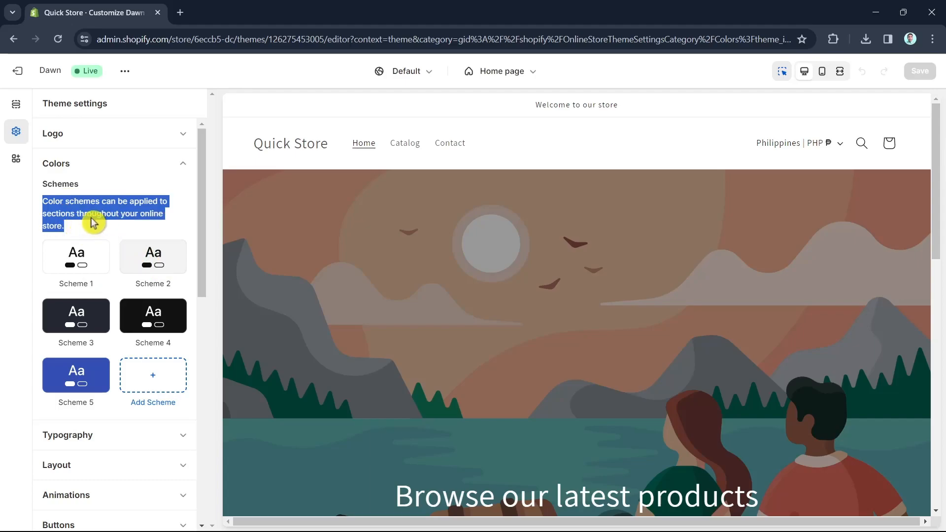
scroll(587, 331, "down", 15)
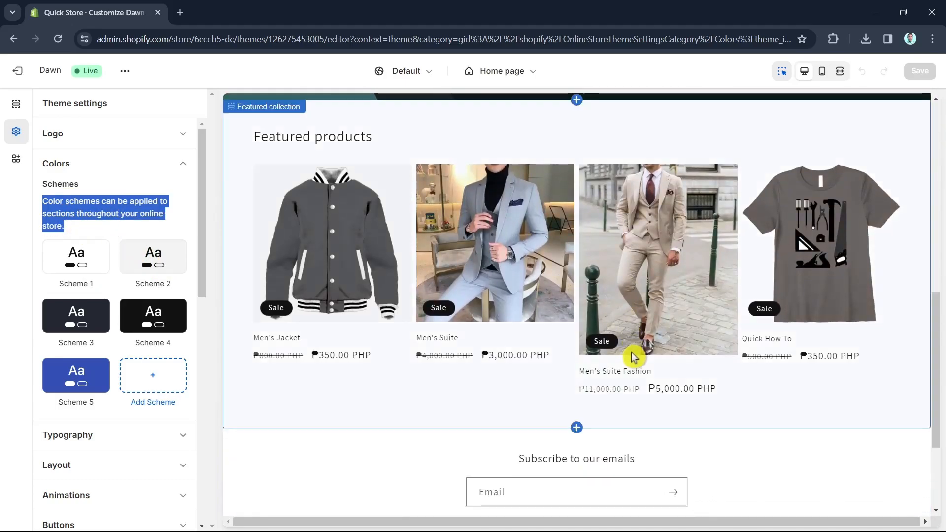
scroll(636, 356, "up", 15)
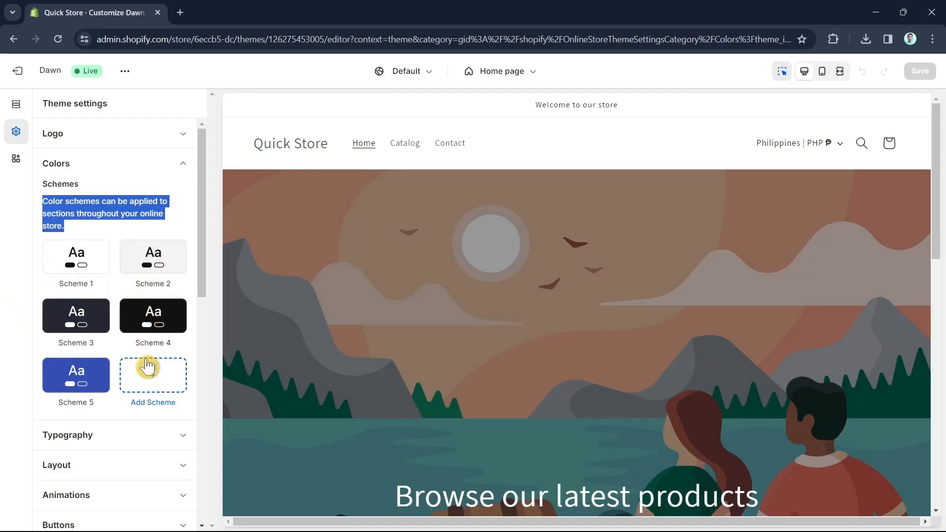
left_click(158, 381)
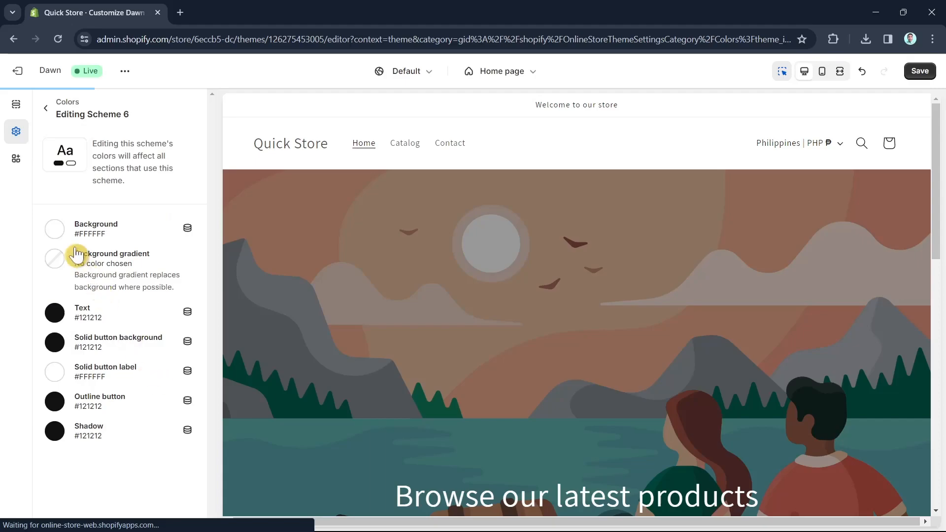
Set the new Scheme 6 background colour to #12C8E5 with the colour picker
left_click(56, 231)
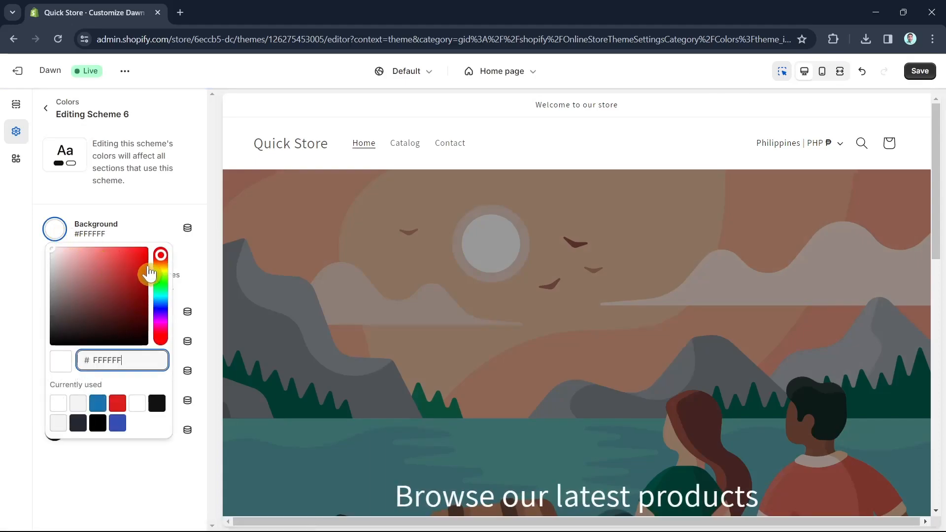
left_click_drag(159, 260, 160, 304)
left_click_drag(161, 304, 142, 264)
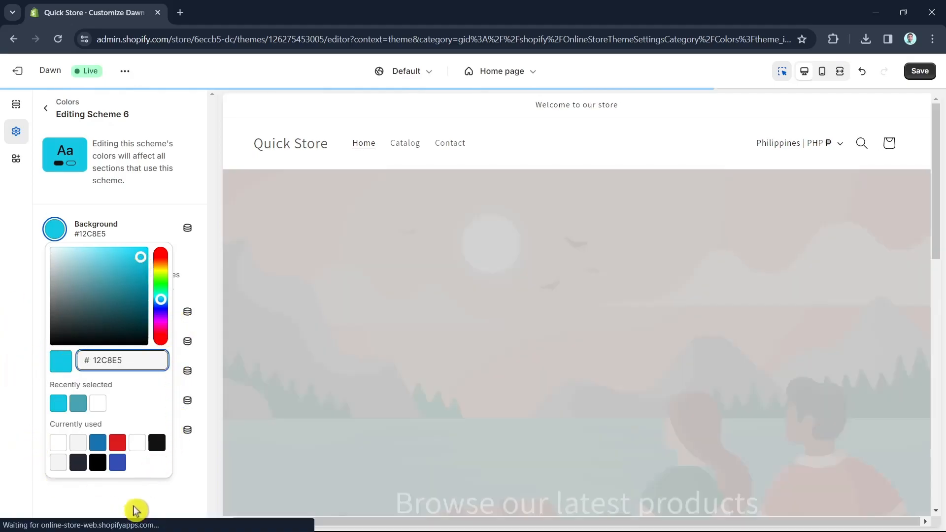
left_click(131, 498)
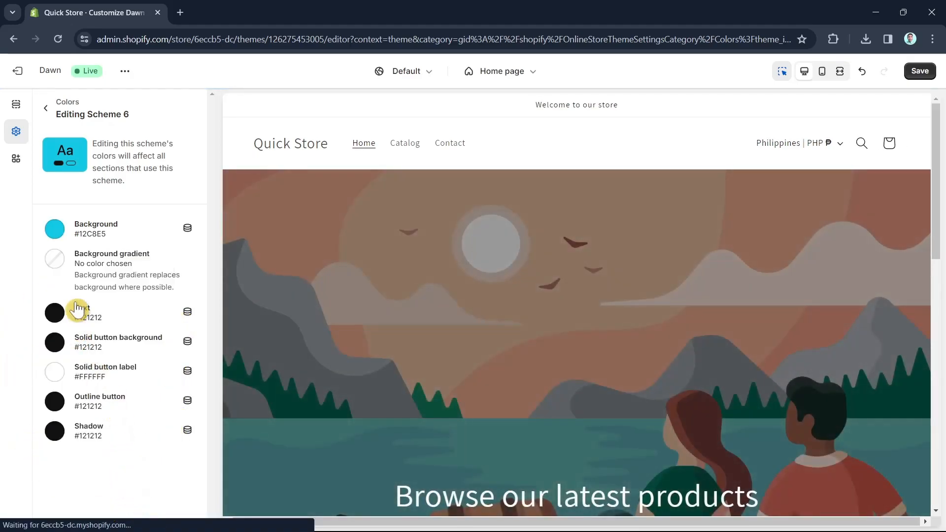
Apply a green-to-blue linear gradient to Scheme 6's background gradient and add a middle colour stop at position 47%
left_click(55, 259)
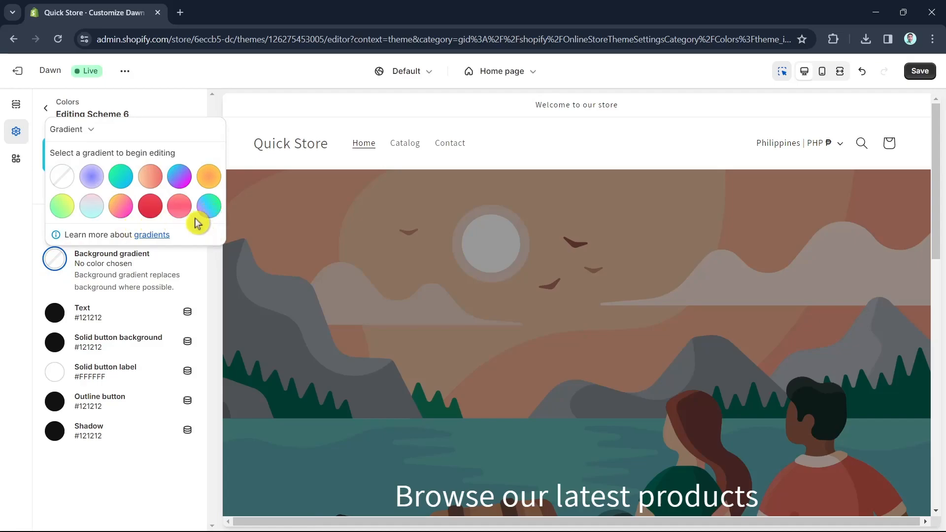
left_click(120, 178)
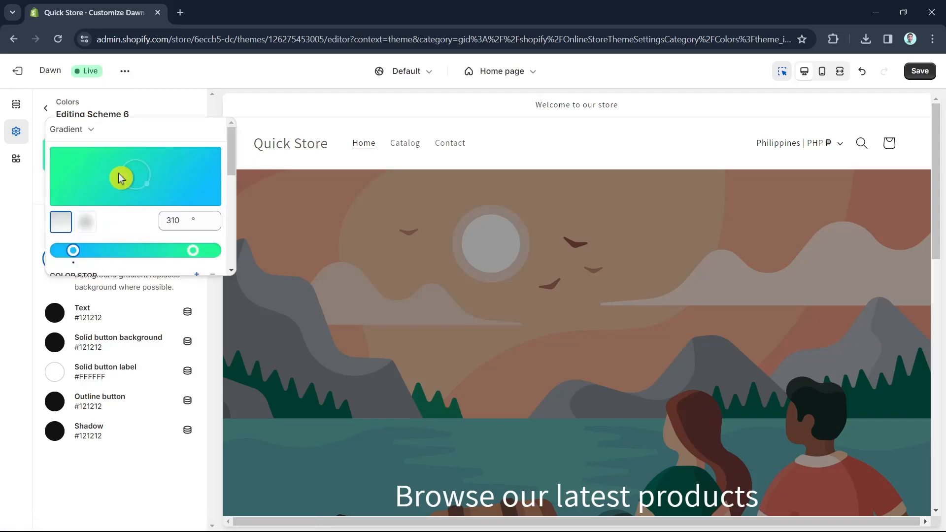
left_click(131, 246)
mouse_move(137, 244)
left_mouse_down()
mouse_move(181, 245)
mouse_move(64, 244)
mouse_move(136, 243)
left_mouse_up()
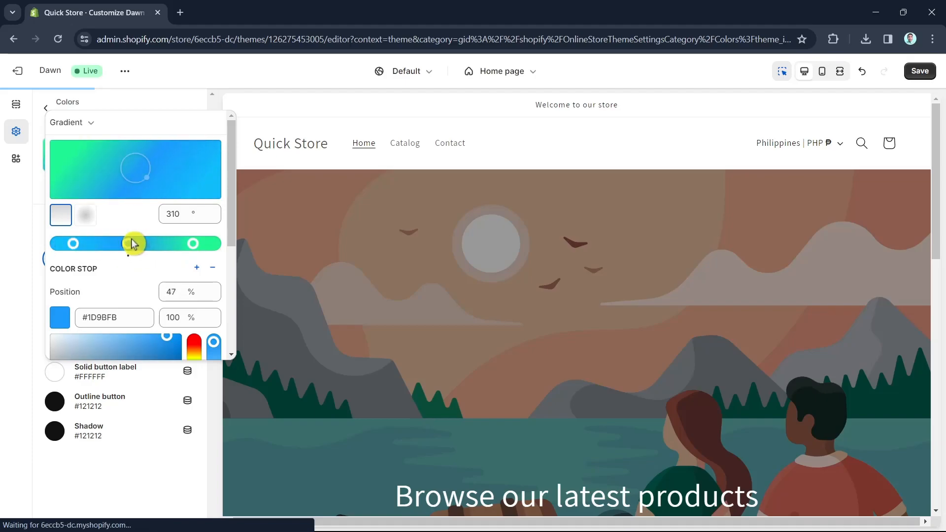
left_click(136, 461)
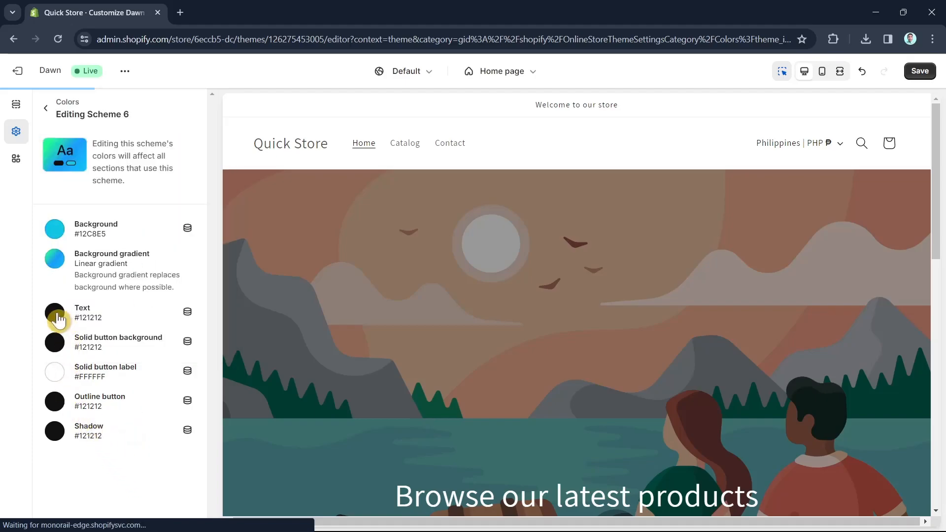
Set Scheme 6's text colour to white #FFFFFF
left_click(55, 315)
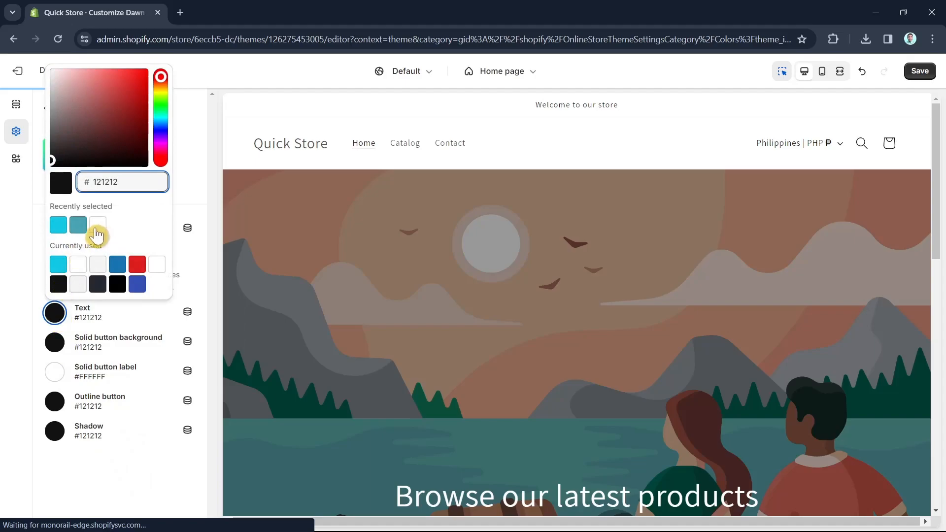
left_click(97, 225)
left_click(54, 343)
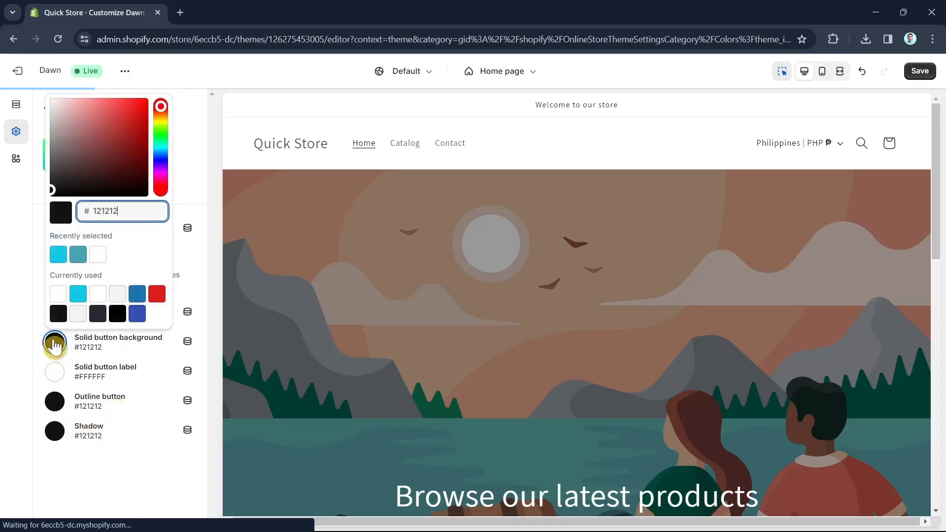
left_click(59, 317)
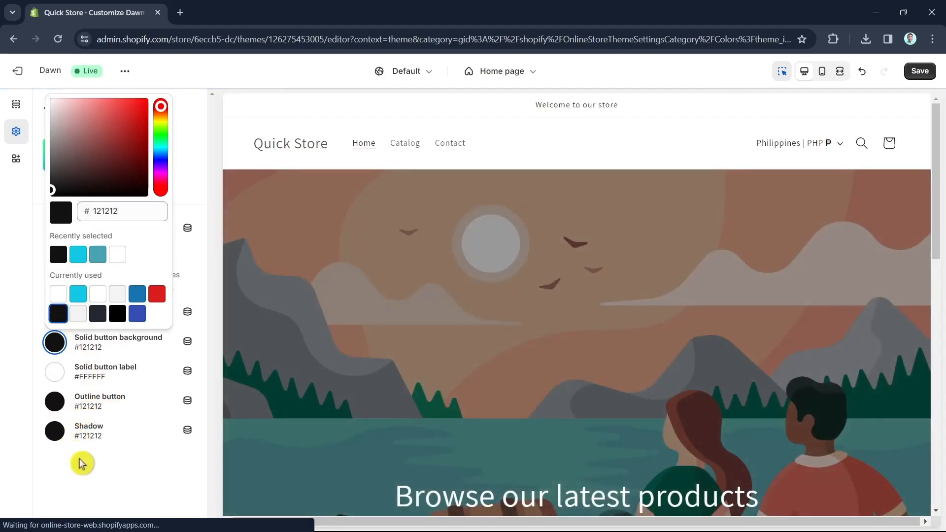
left_click(81, 463)
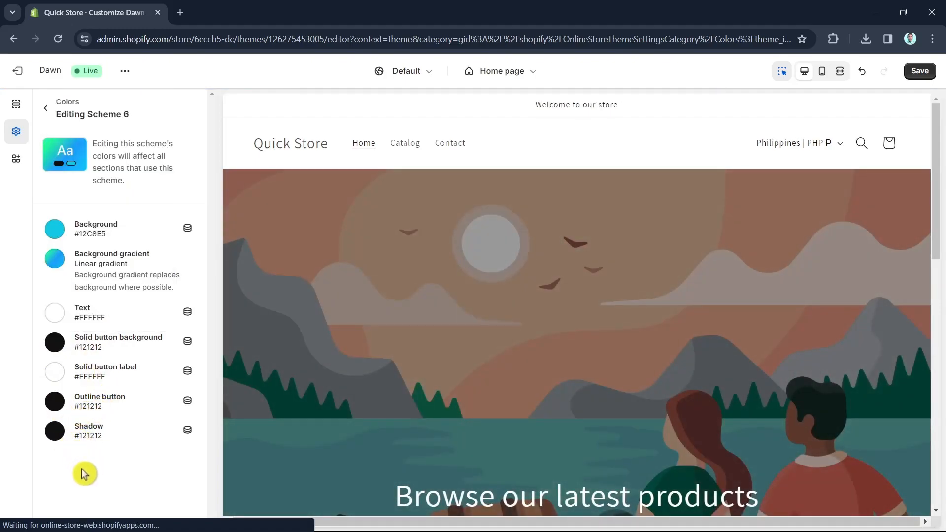
Add another colour scheme and set the new Scheme 7's background colour to #569DB2
left_click(45, 110)
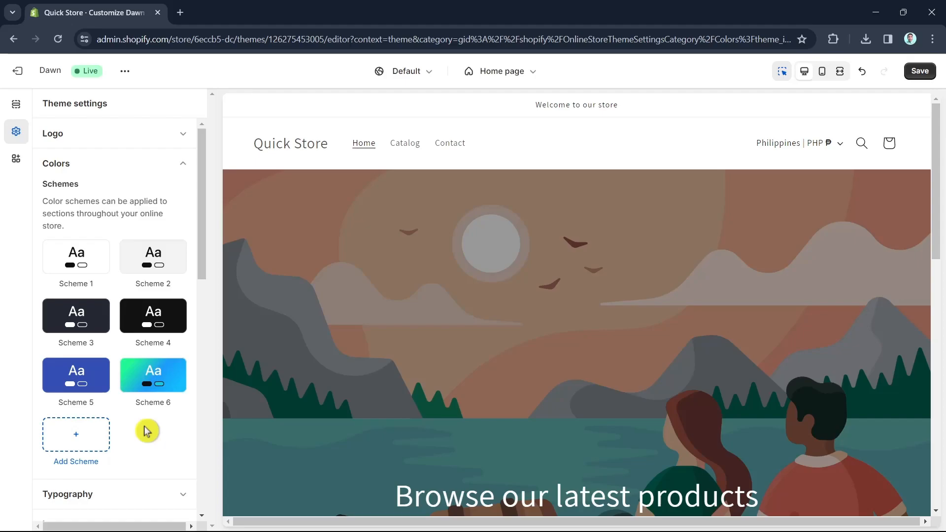
left_click(84, 439)
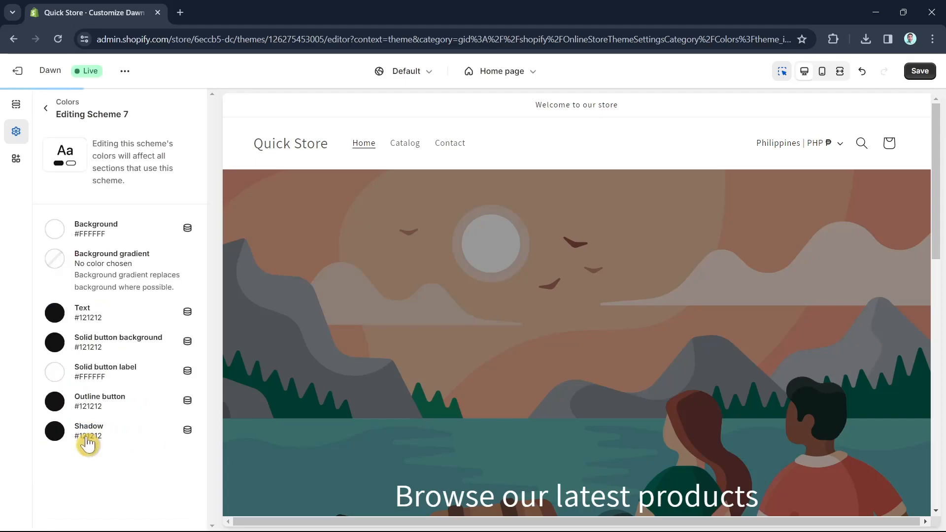
left_click(55, 229)
left_click_drag(160, 256, 99, 281)
left_click(110, 292)
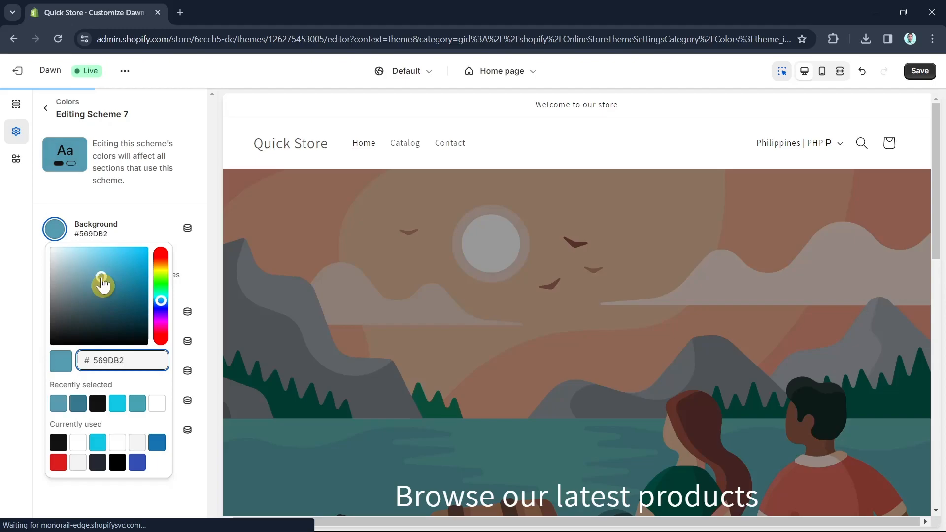
left_click(94, 498)
Apply a purple-to-blue gradient to Scheme 7's background gradient, moving its first colour stop to position 4%
left_click(54, 260)
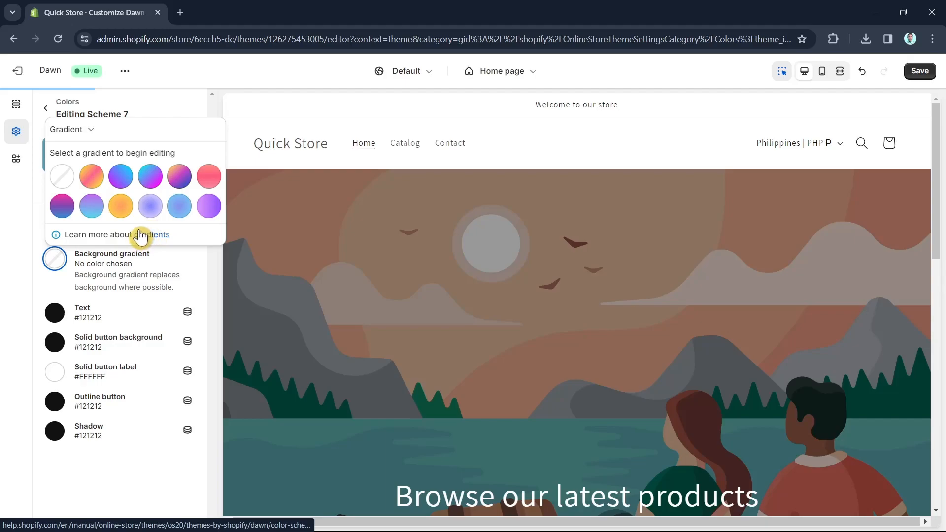
left_click(91, 206)
left_click(126, 249)
left_click_drag(122, 249, 62, 249)
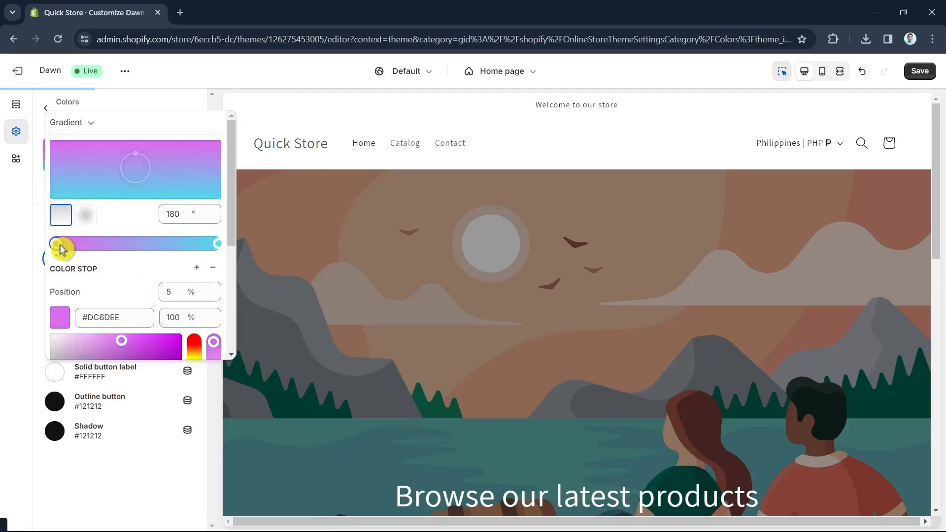
left_click(130, 489)
Set Scheme 7's text colour to white #FFFFFF and its solid button background to red #DD1D1D
left_click(55, 318)
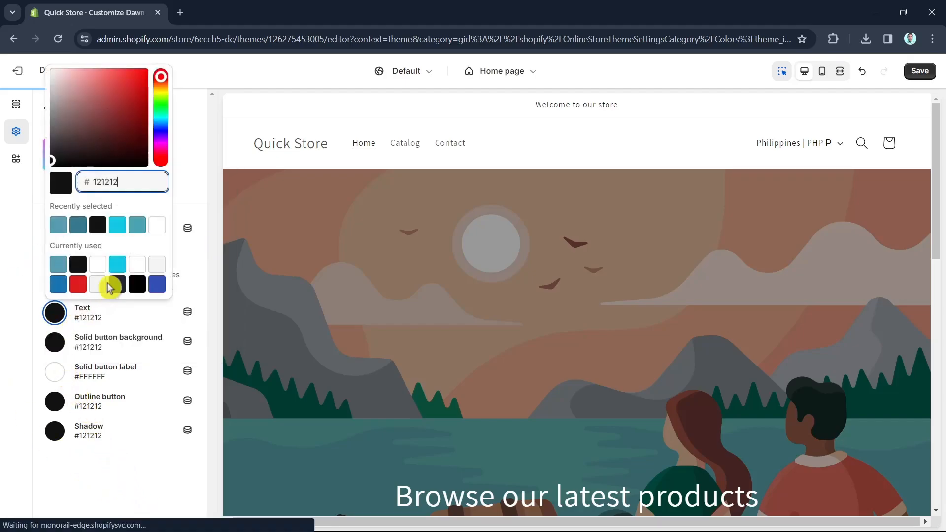
left_click(157, 225)
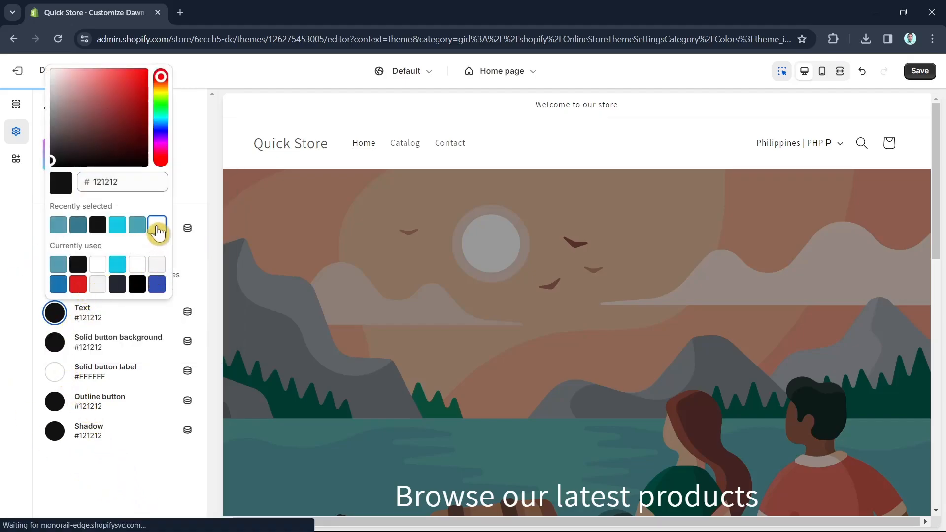
left_click(56, 345)
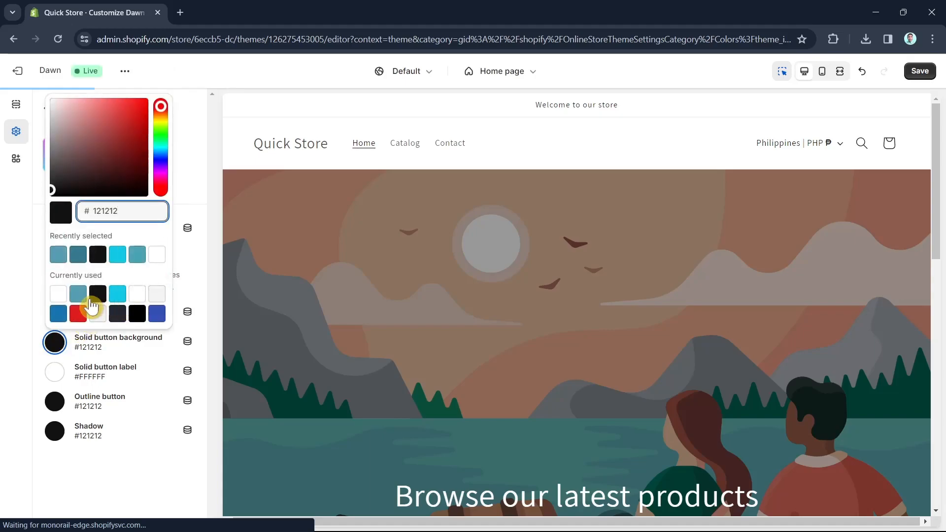
left_click(78, 315)
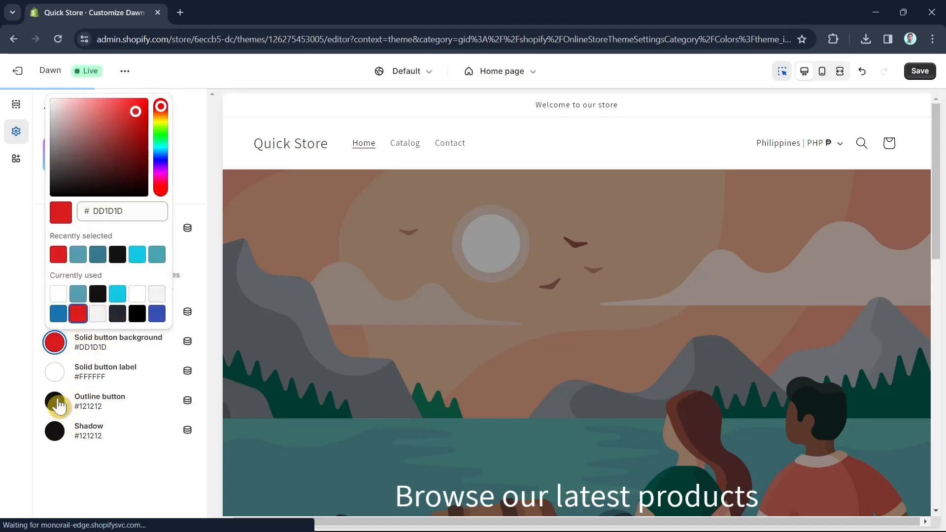
left_click(55, 432)
left_click(64, 468)
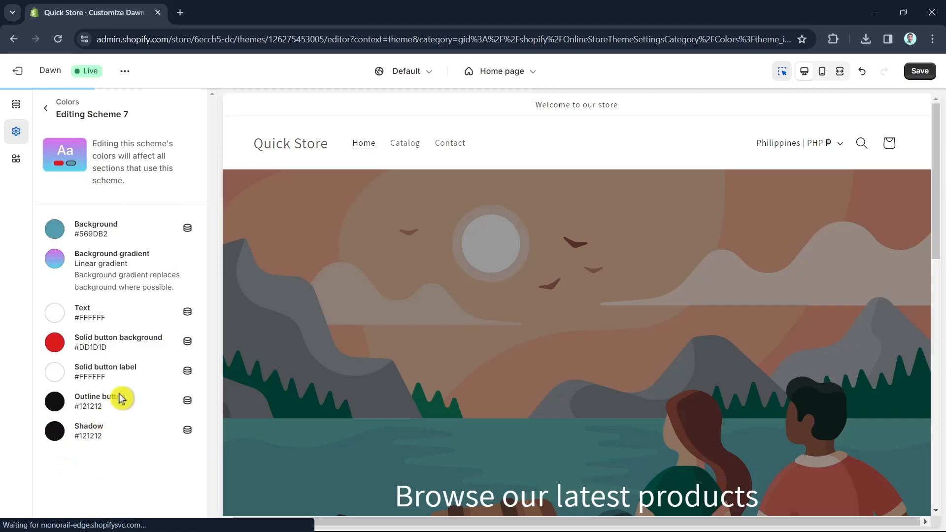
Apply Scheme 6 as the colour scheme of the announcement bar section
left_click(50, 117)
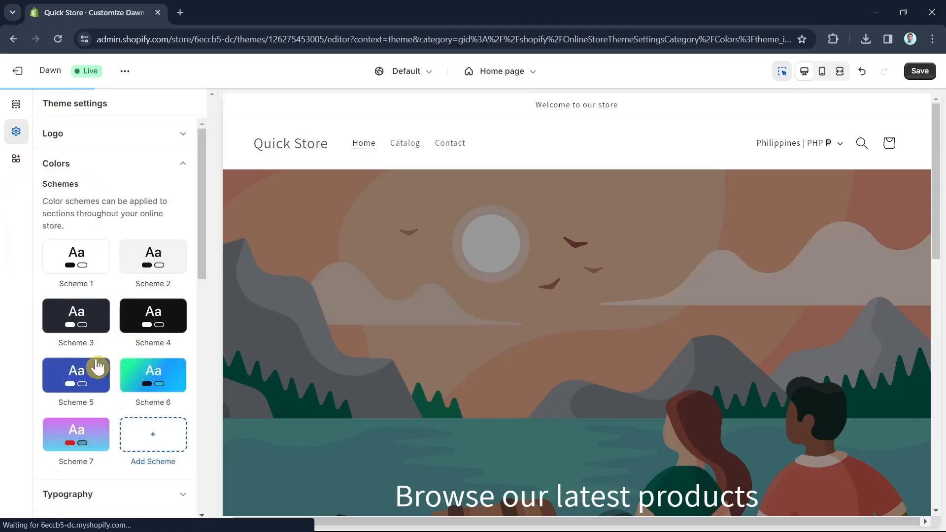
scroll(135, 345, "down", 2)
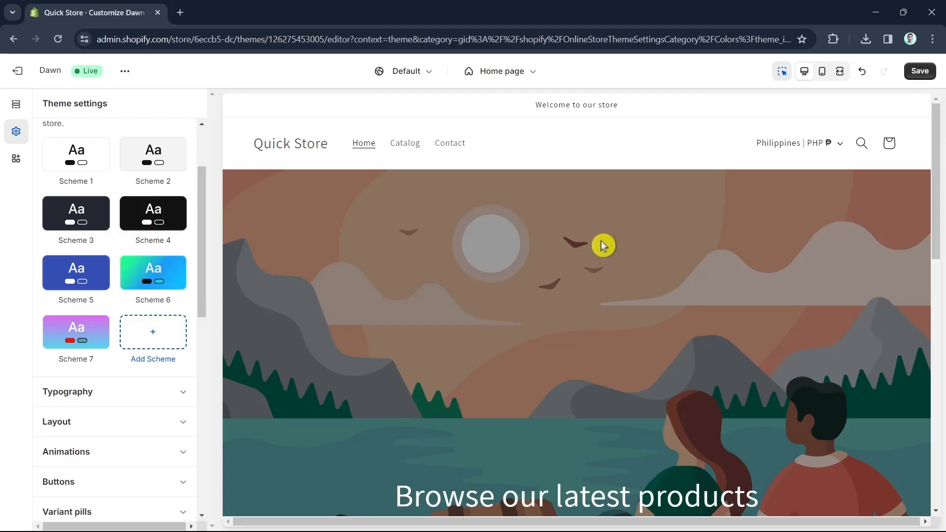
left_click(517, 112)
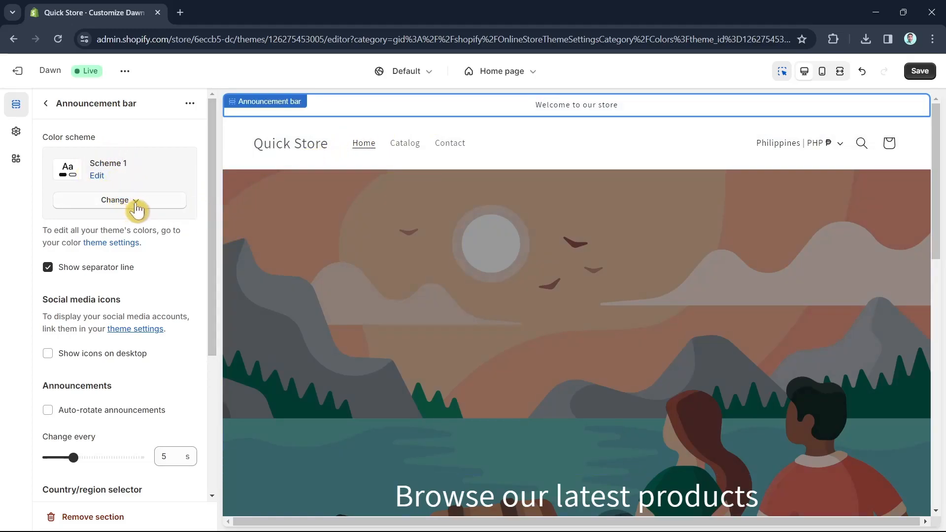
left_click(134, 210)
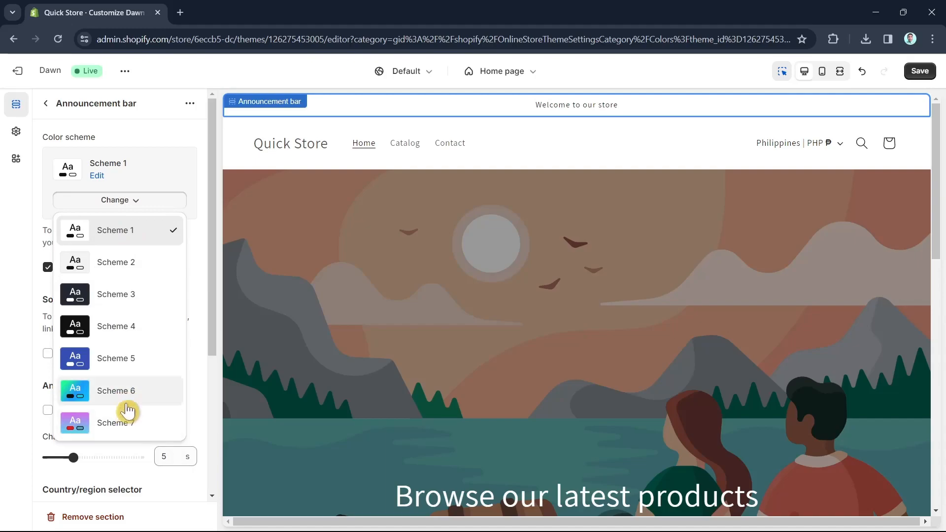
left_click(126, 394)
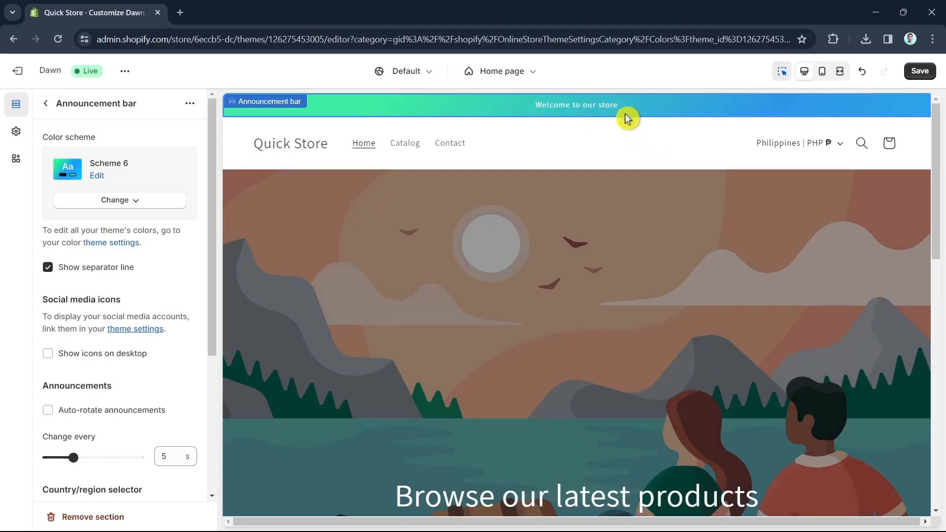
Try Scheme 7 and then Scheme 6 as the header section's colour scheme
left_click(592, 154)
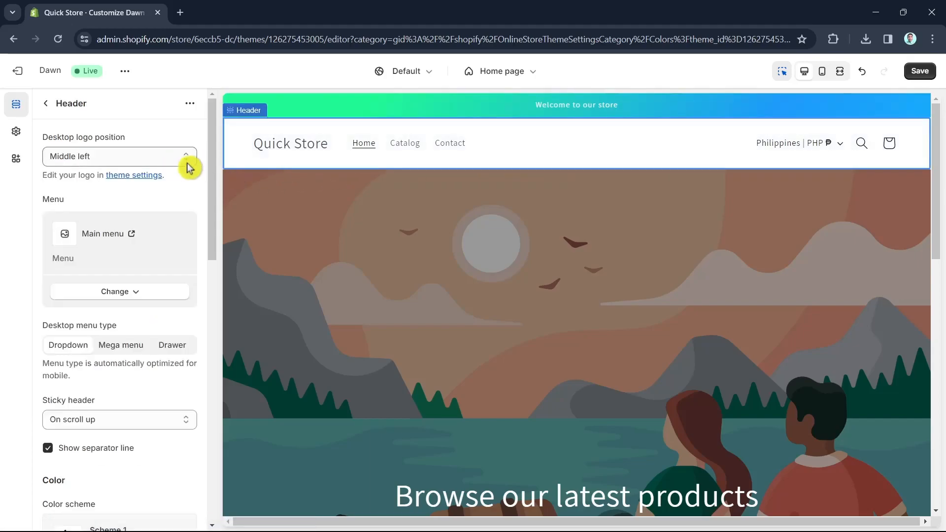
scroll(137, 340, "down", 6)
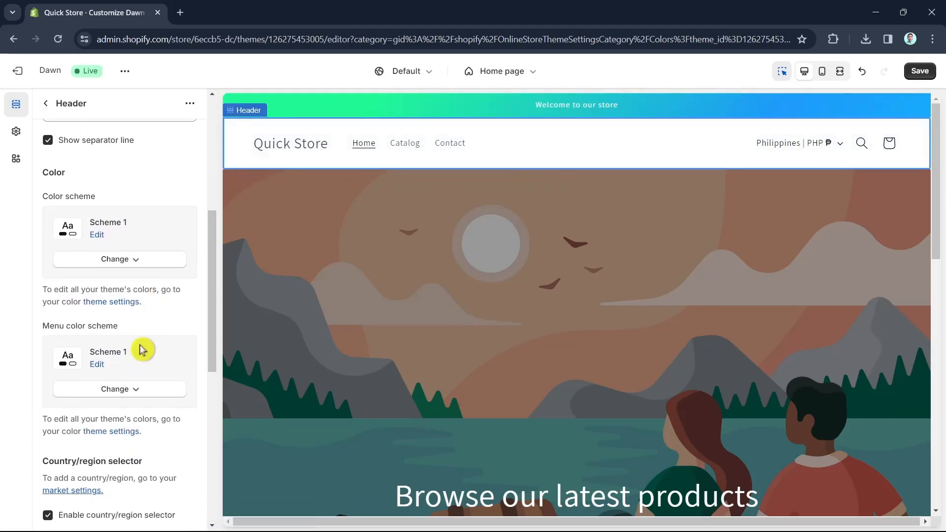
left_click(132, 268)
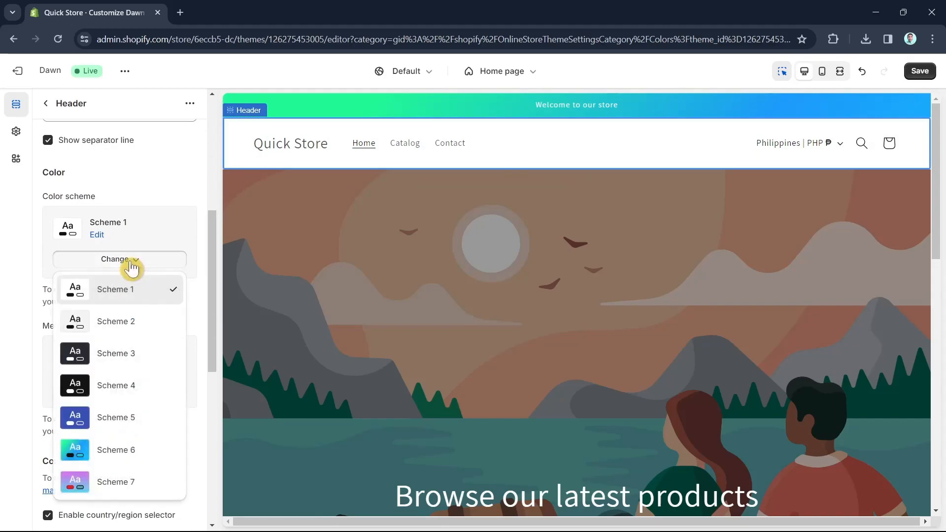
left_click(132, 488)
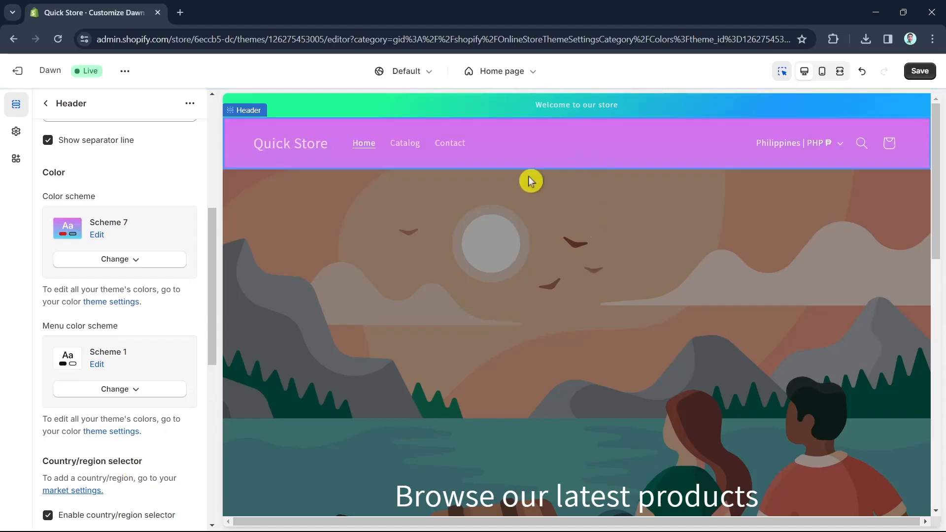
left_click(131, 263)
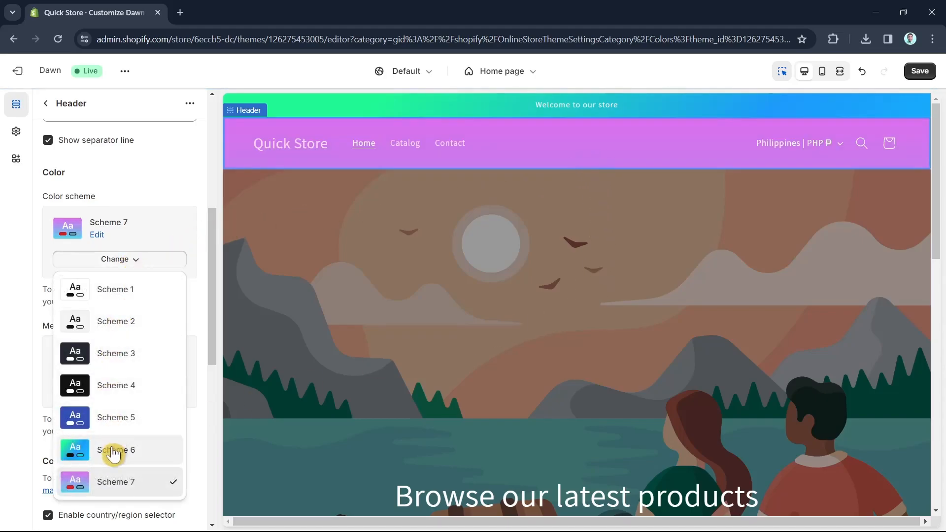
left_click(113, 451)
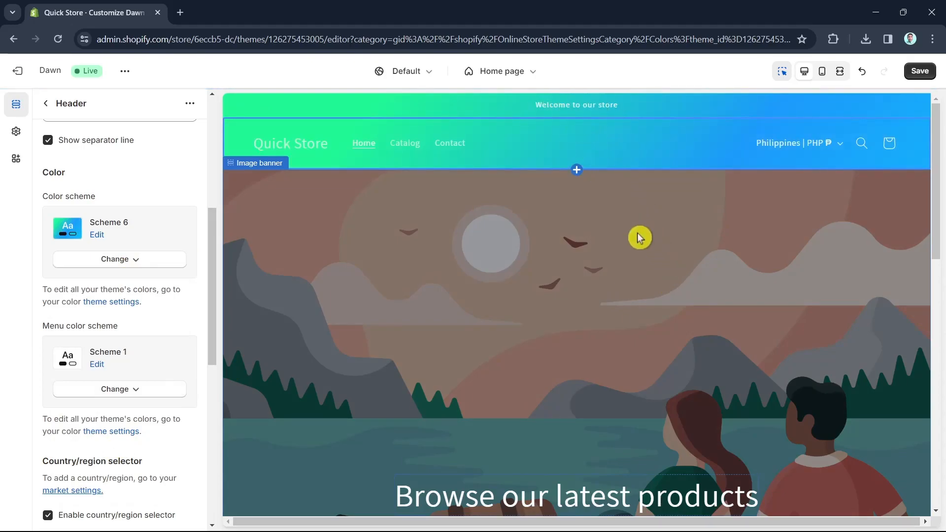
Apply Scheme 5 as the header section's colour scheme
left_click(734, 114)
left_click(647, 140)
left_click(665, 111)
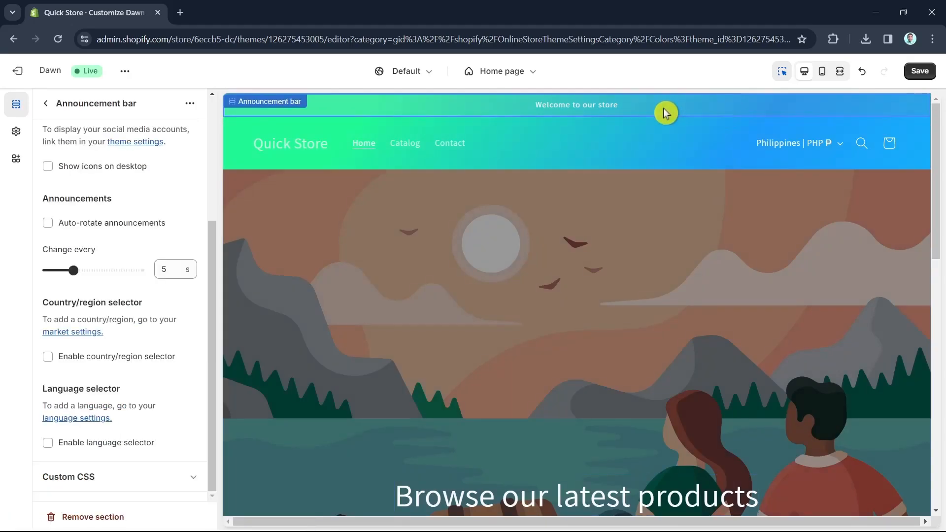
left_click(615, 151)
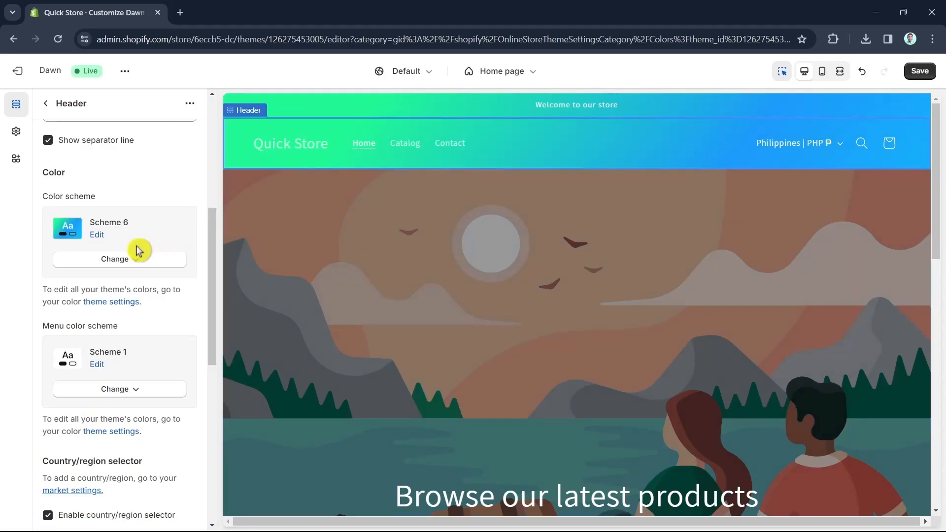
left_click(120, 261)
left_click(121, 420)
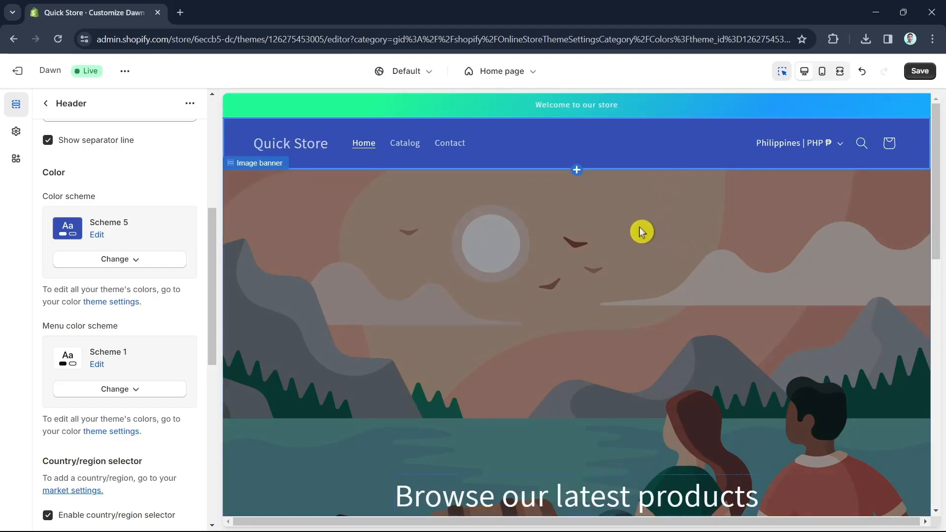
Open the footer section's settings to review its colour scheme
scroll(635, 294, "down", 8)
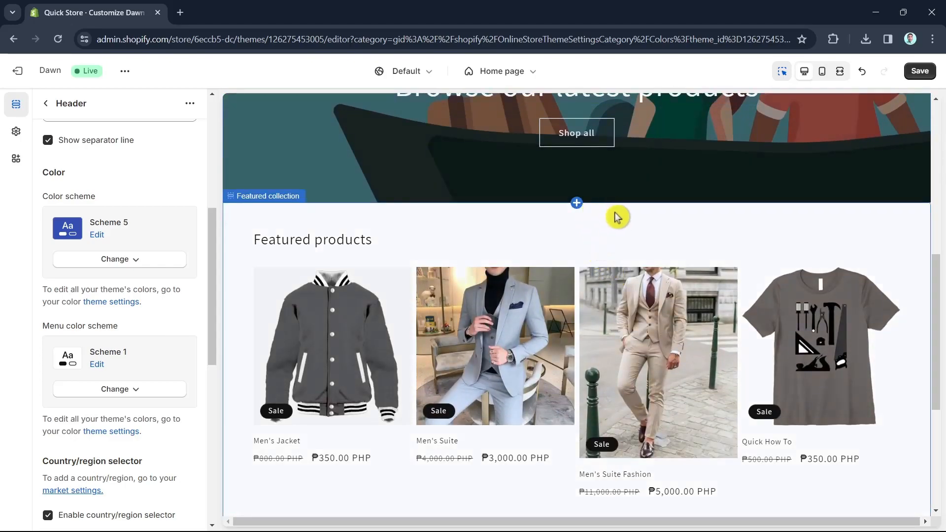
scroll(616, 217, "down", 4)
scroll(728, 266, "down", 1)
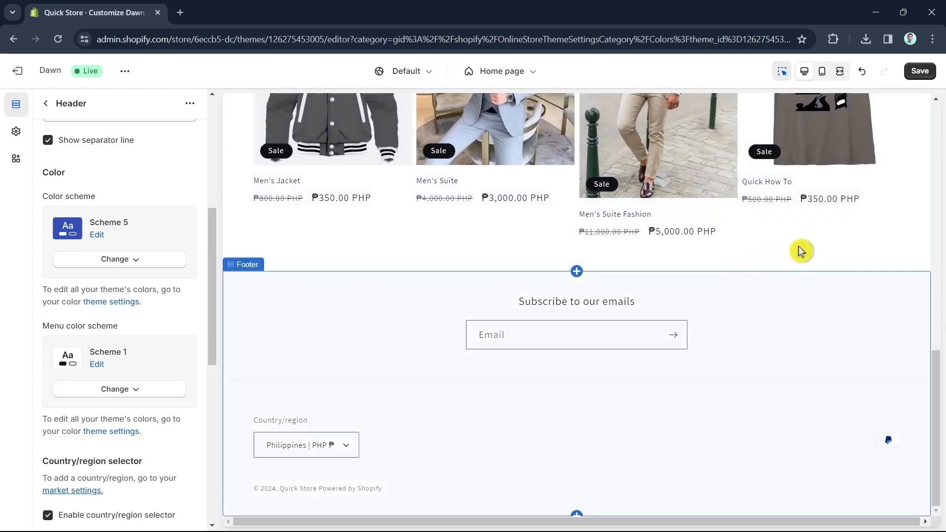
left_click(851, 381)
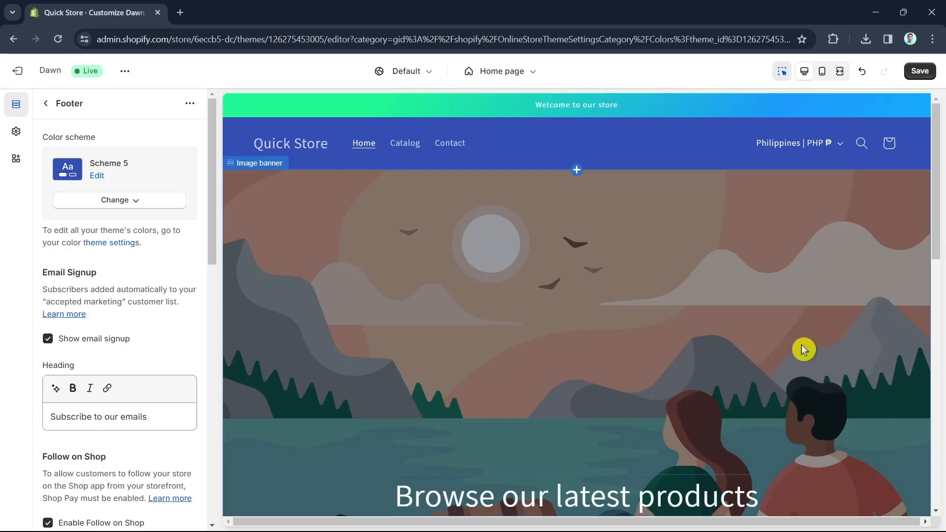
scroll(713, 218, "down", 2)
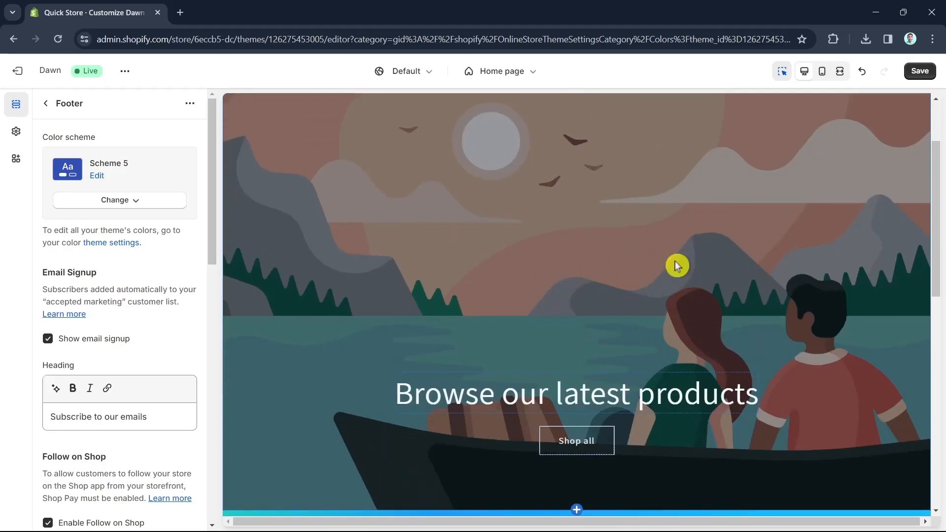
left_click(638, 251)
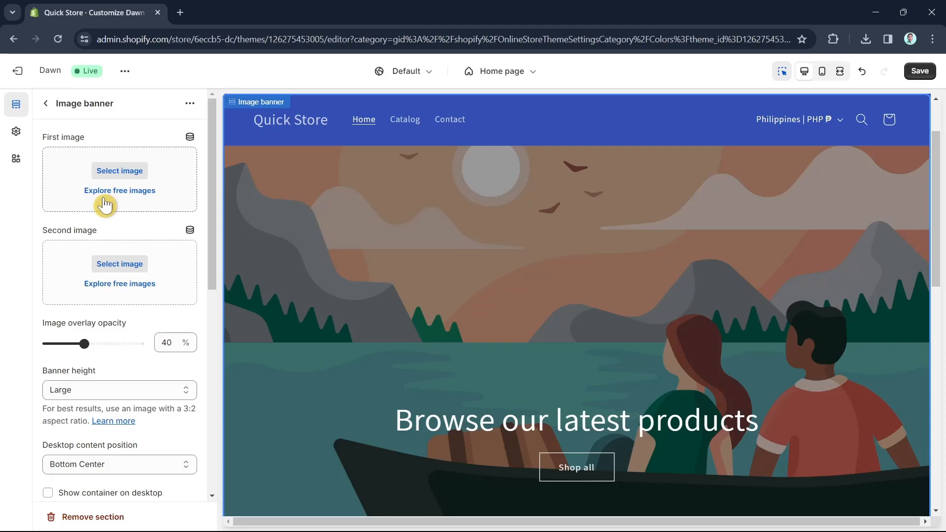
left_click(107, 176)
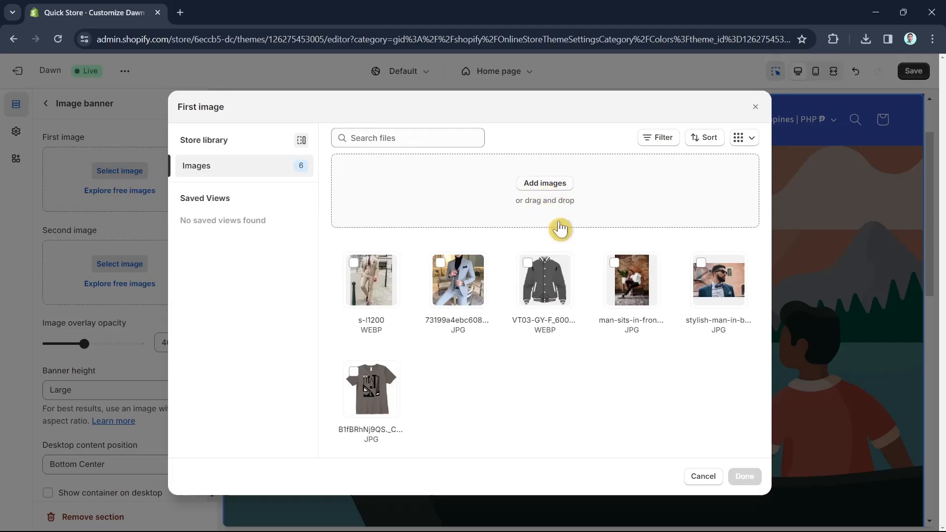
left_click(553, 200)
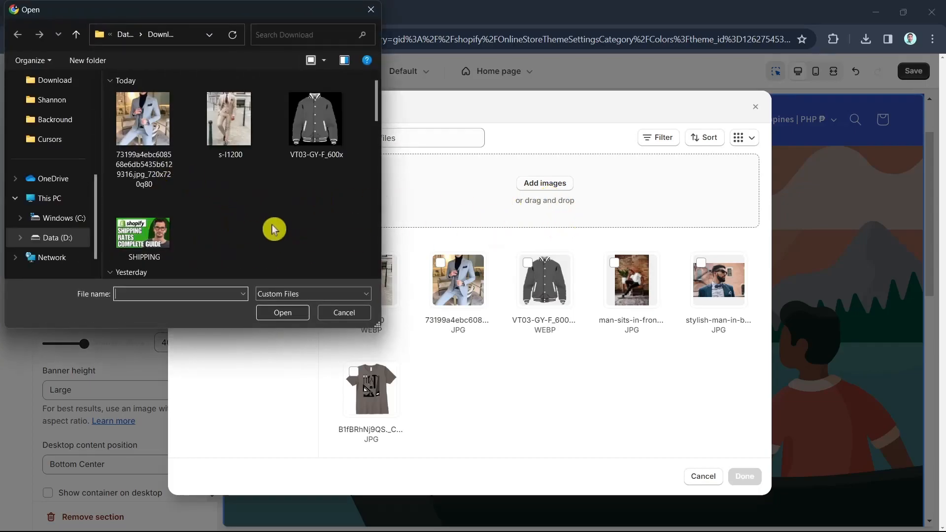
scroll(275, 228, "down", 5)
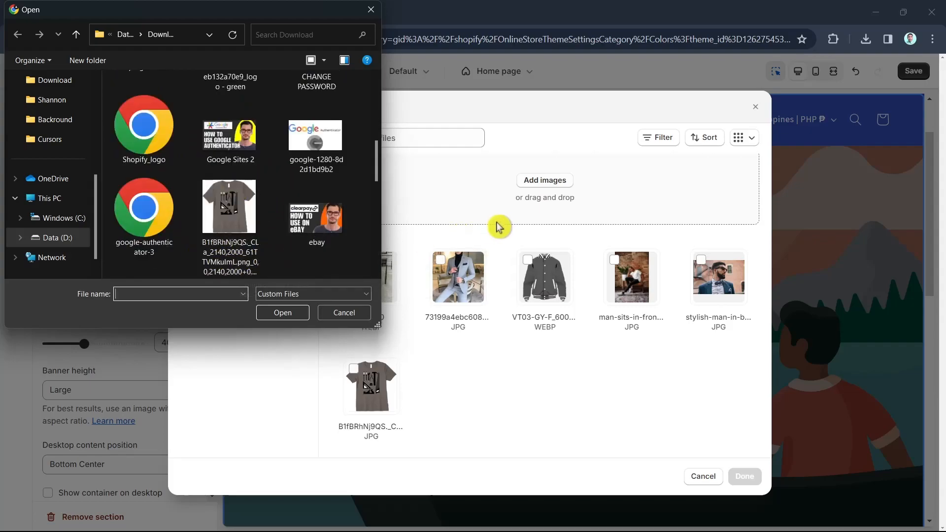
scroll(275, 224, "down", 3)
left_click(370, 14)
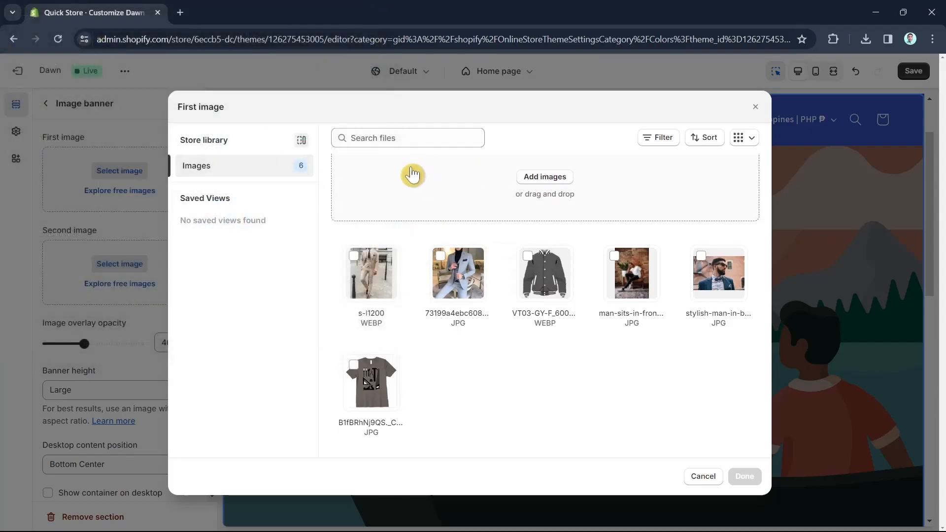
left_click(755, 108)
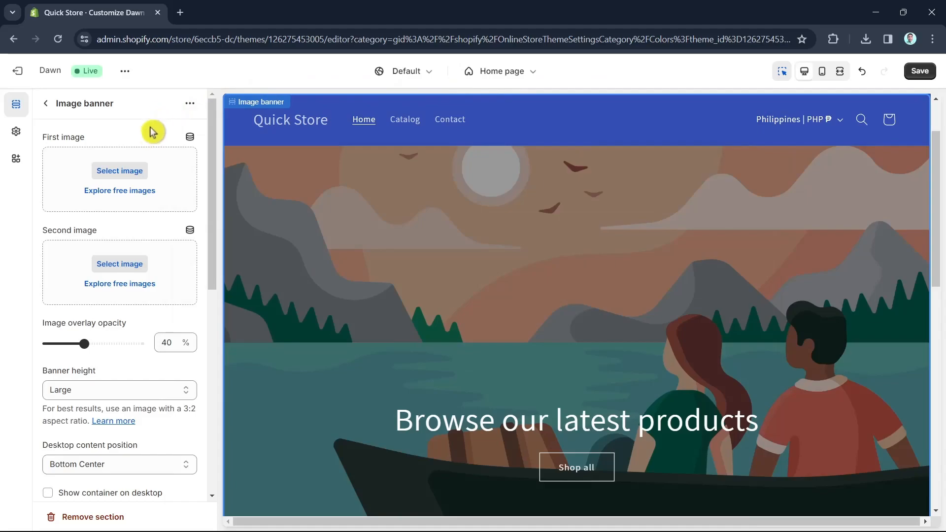
Set the image banner's first image to the man-in-suit-on-stairs photo from the Men's Fashion free images
left_click(127, 196)
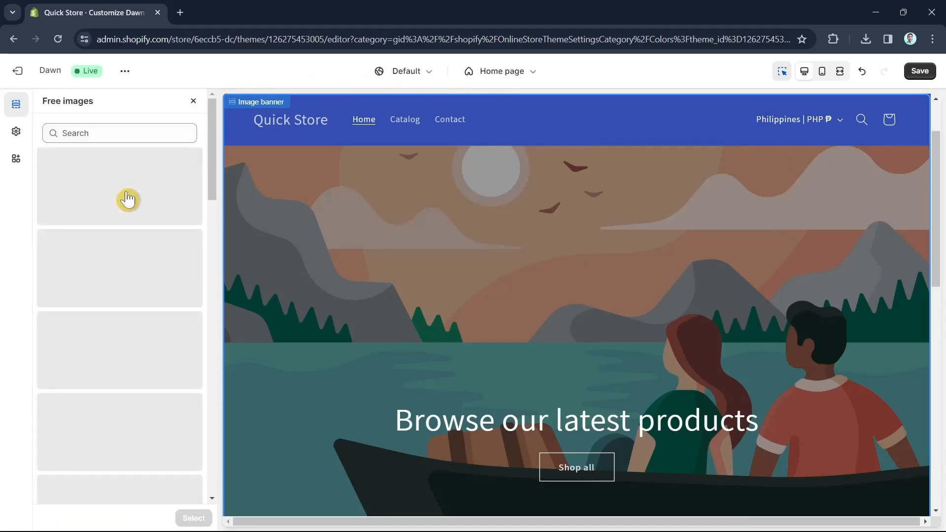
scroll(127, 196, "down", 20)
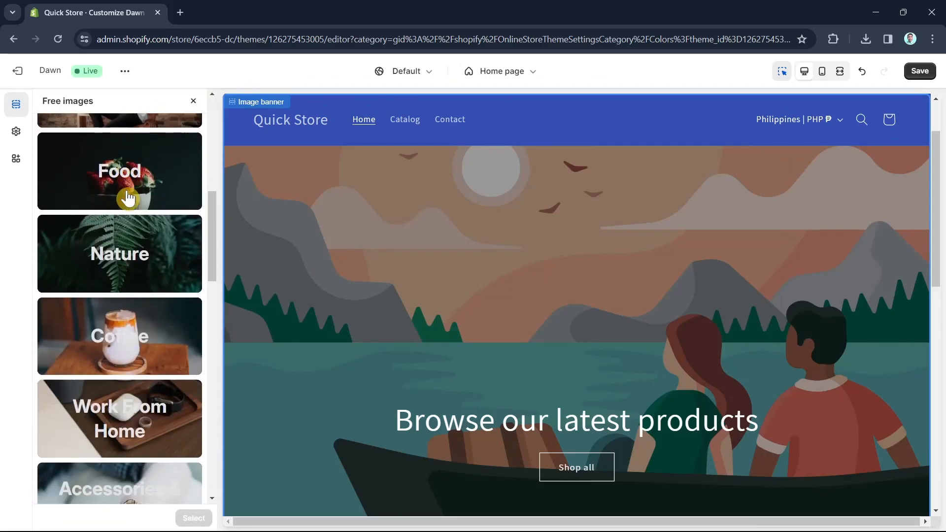
scroll(127, 196, "down", 3)
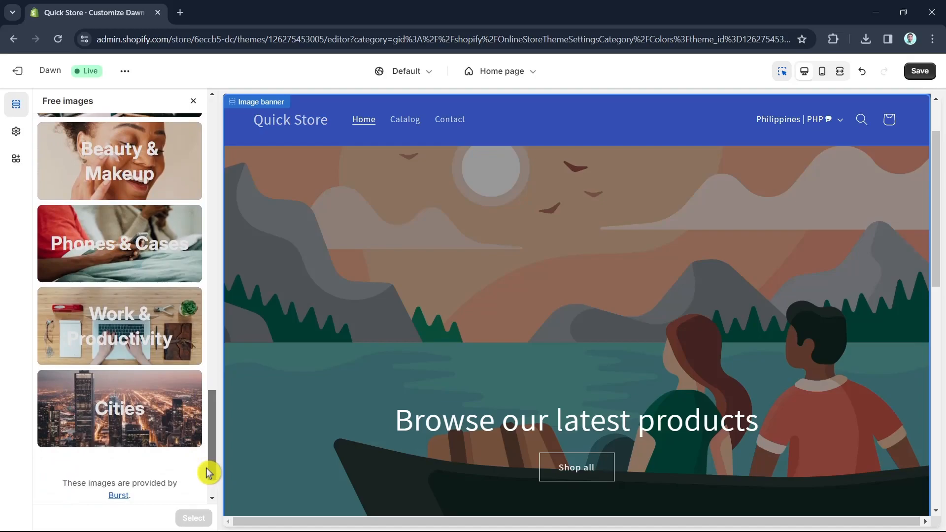
scroll(213, 247, "up", 3)
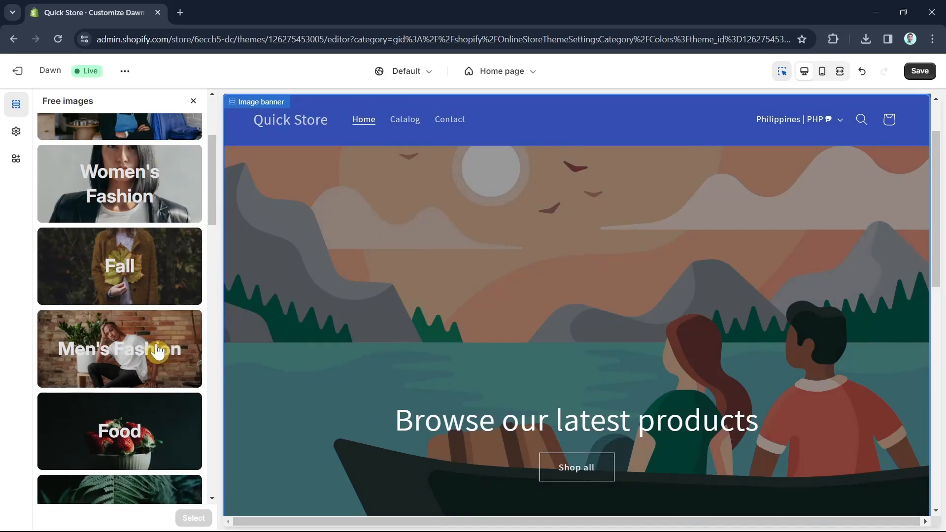
left_click(161, 351)
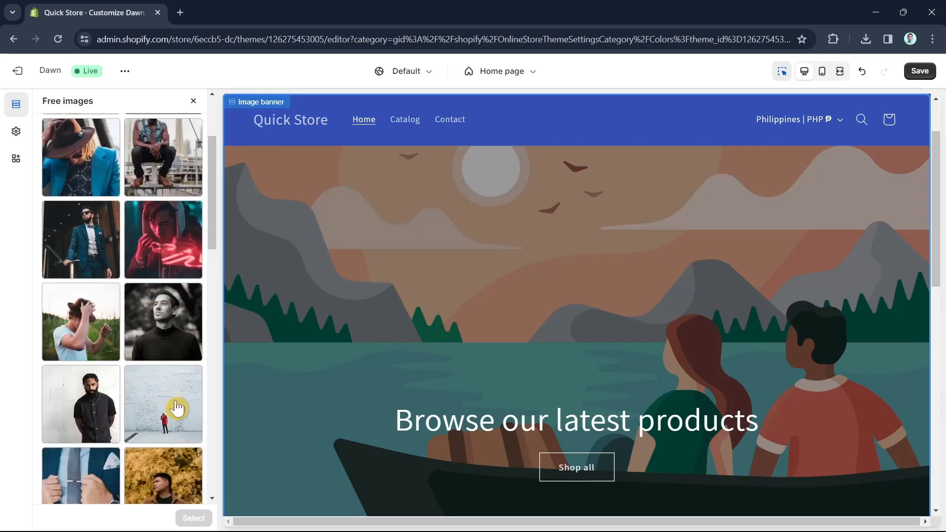
scroll(173, 409, "down", 3)
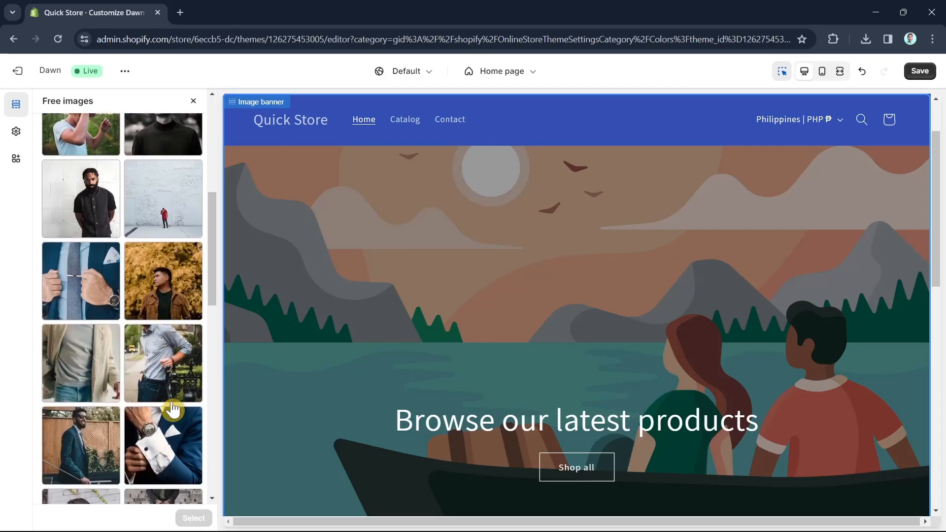
scroll(123, 296, "up", 3)
left_click(93, 246)
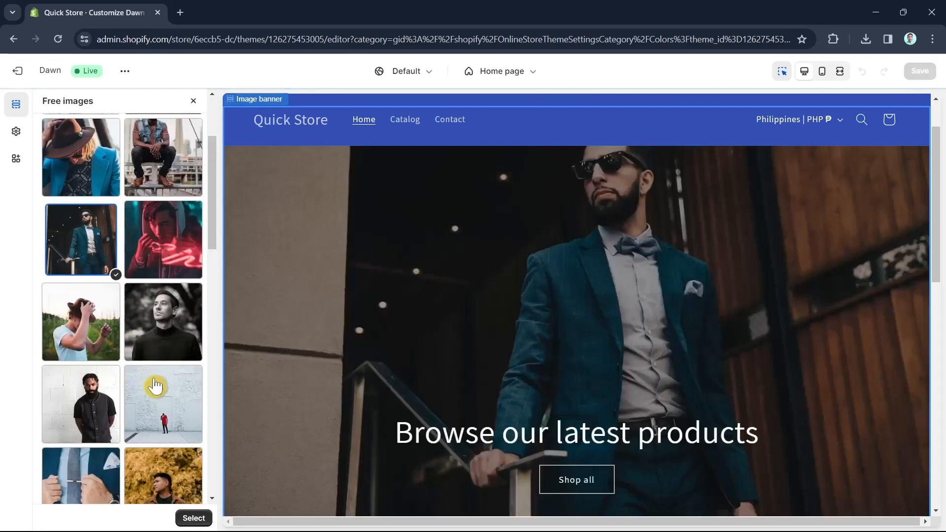
scroll(660, 380, "down", 3)
scroll(728, 389, "up", 3)
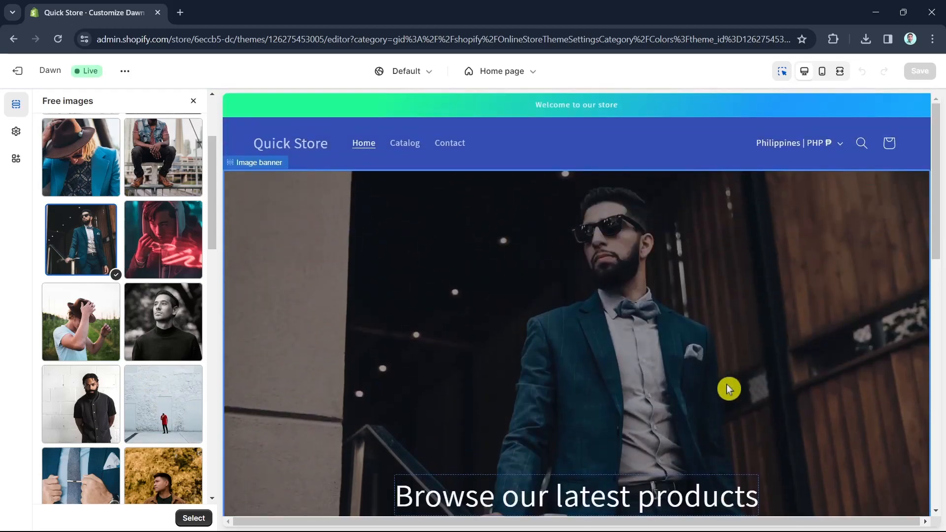
scroll(727, 389, "down", 3)
scroll(727, 388, "up", 3)
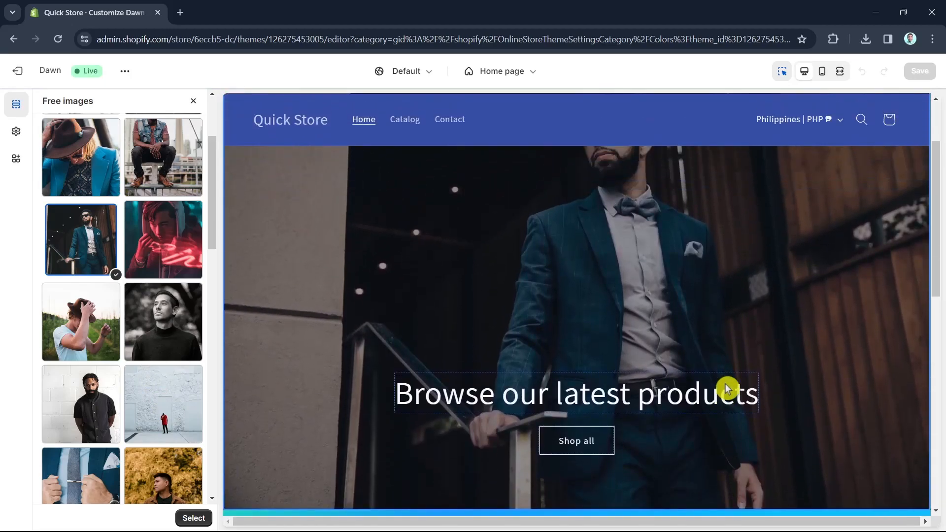
scroll(722, 386, "down", 2)
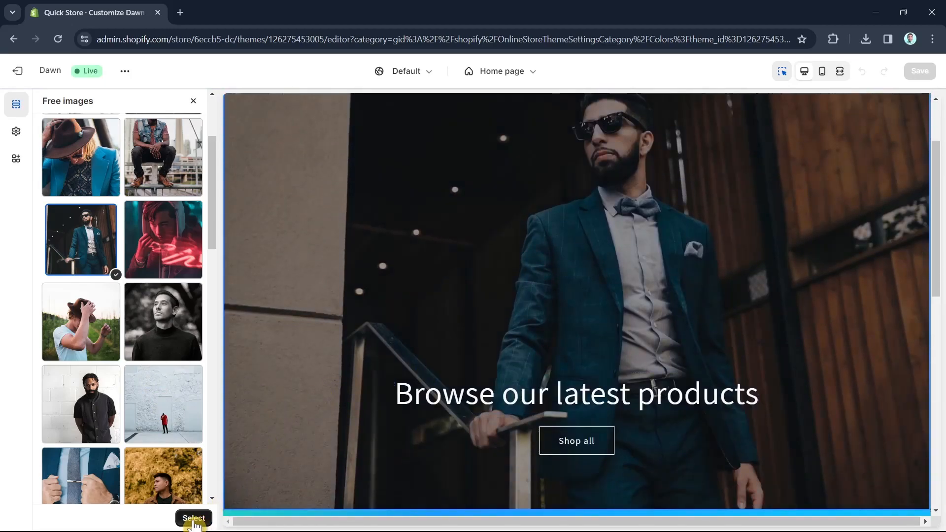
left_click(192, 520)
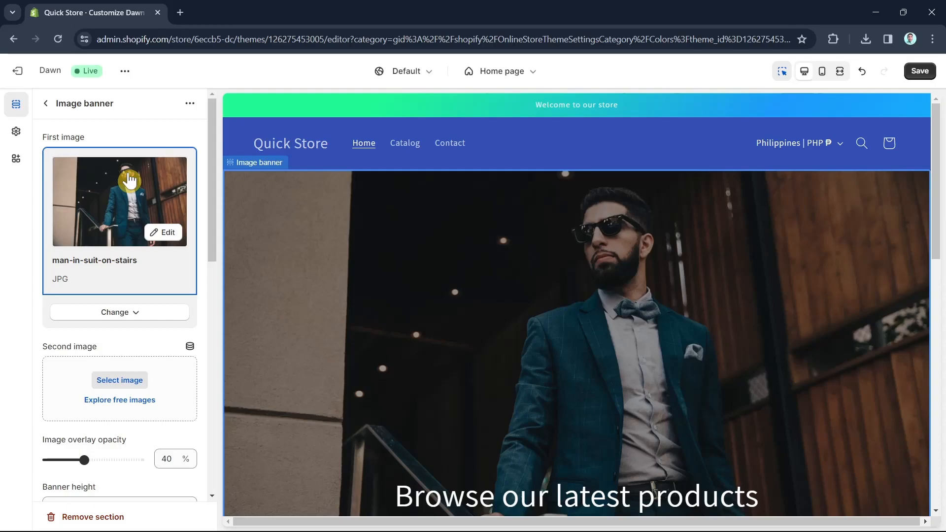
Generate a new banner heading from the description Men's Fashion in Expert tone and apply 'Discover the Latest Trends in Men's Fashion'
scroll(788, 369, "down", 4)
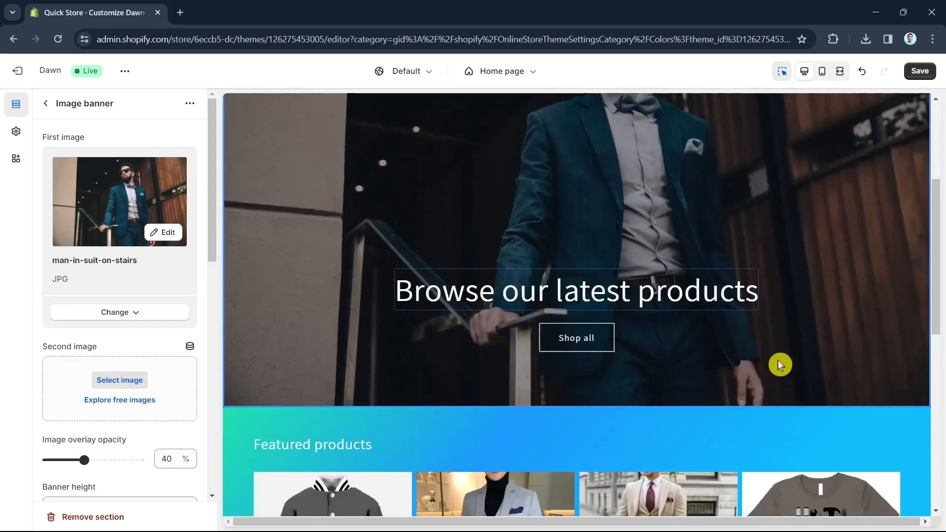
left_click(653, 298)
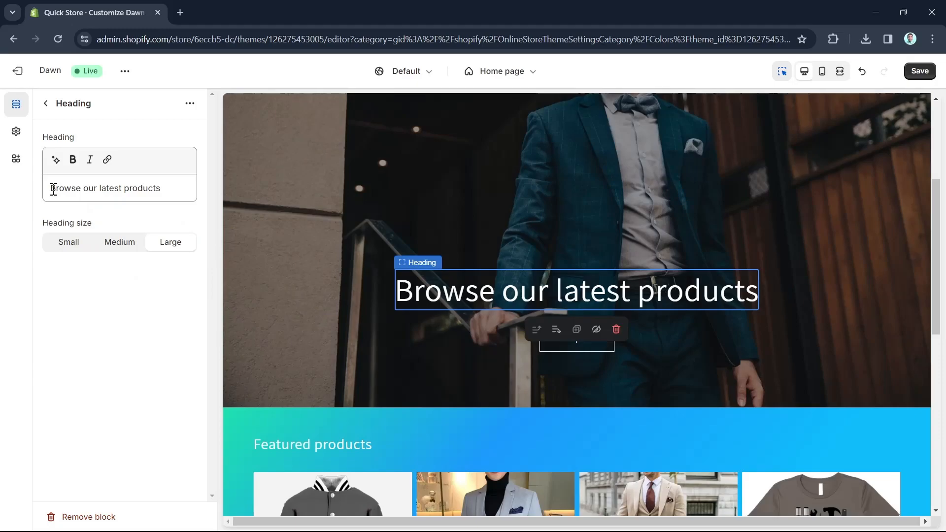
left_click(54, 162)
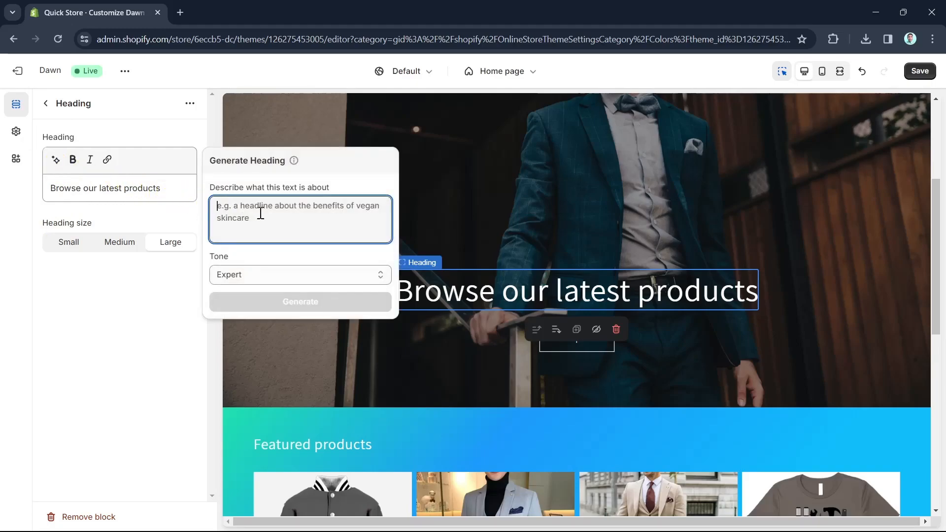
type("Men's Fashion")
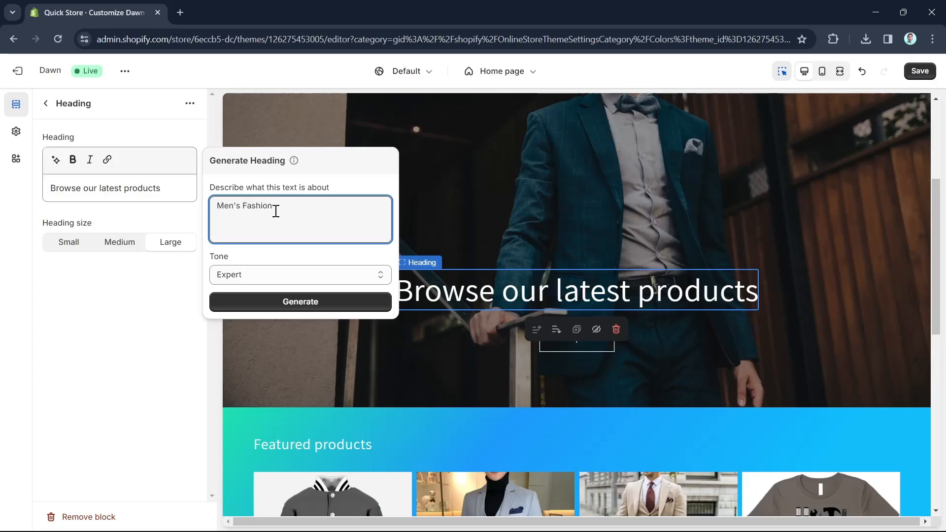
left_click(291, 275)
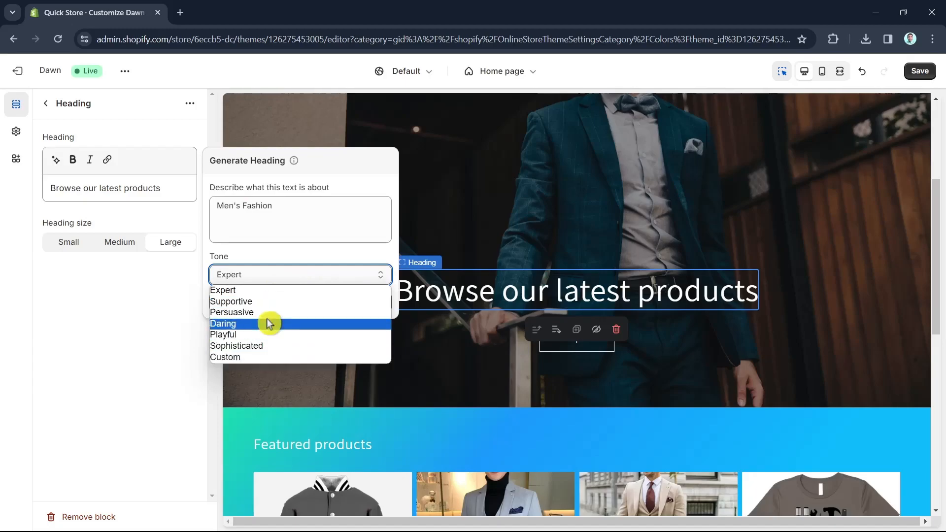
left_click(263, 290)
left_click(306, 309)
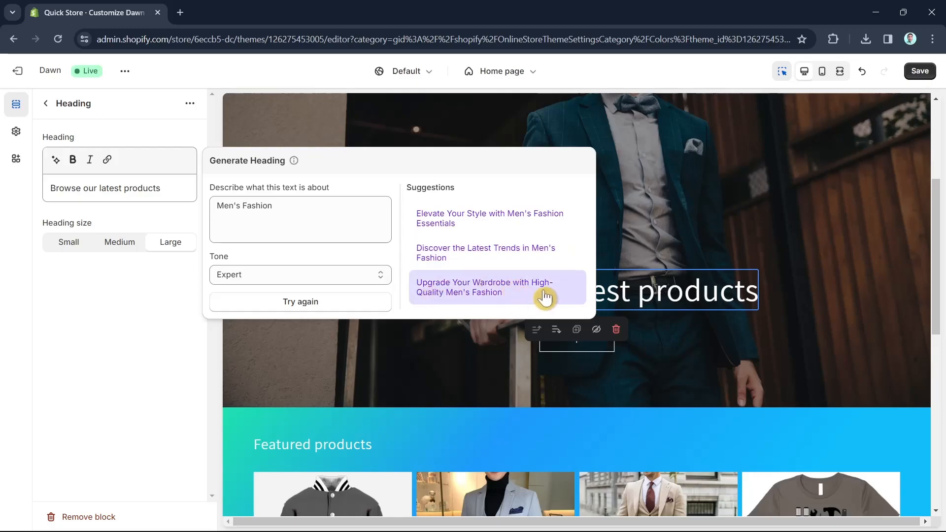
left_click(503, 257)
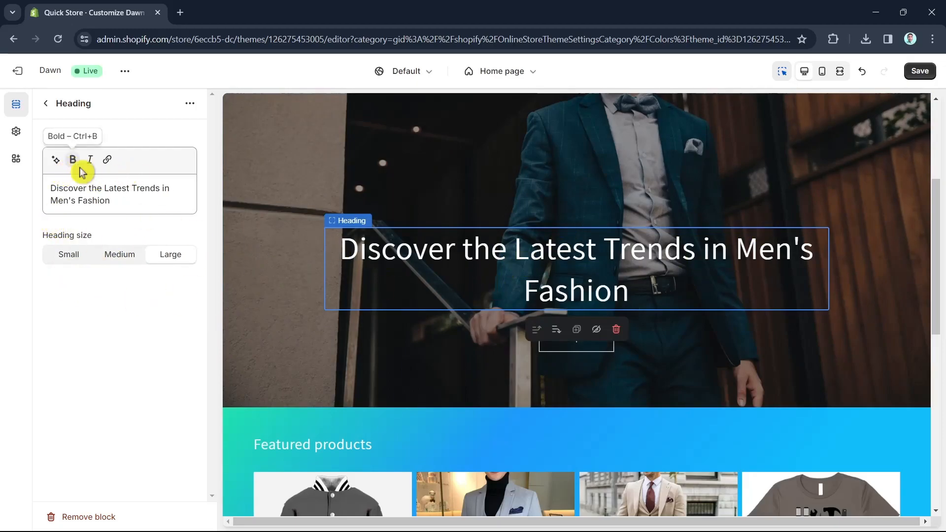
Apply bold to the whole banner heading text and then remove the bold again
left_click_drag(635, 290, 335, 248)
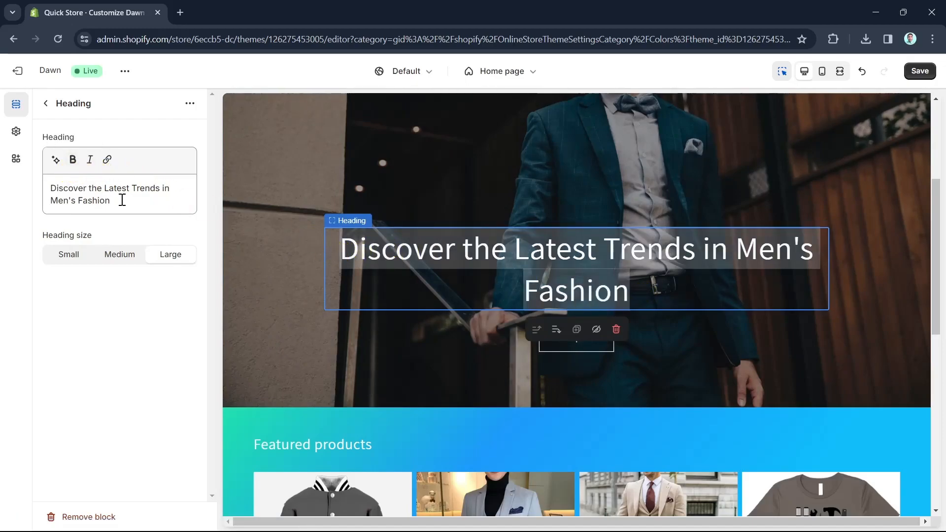
left_click_drag(130, 201, 49, 187)
left_click(73, 159)
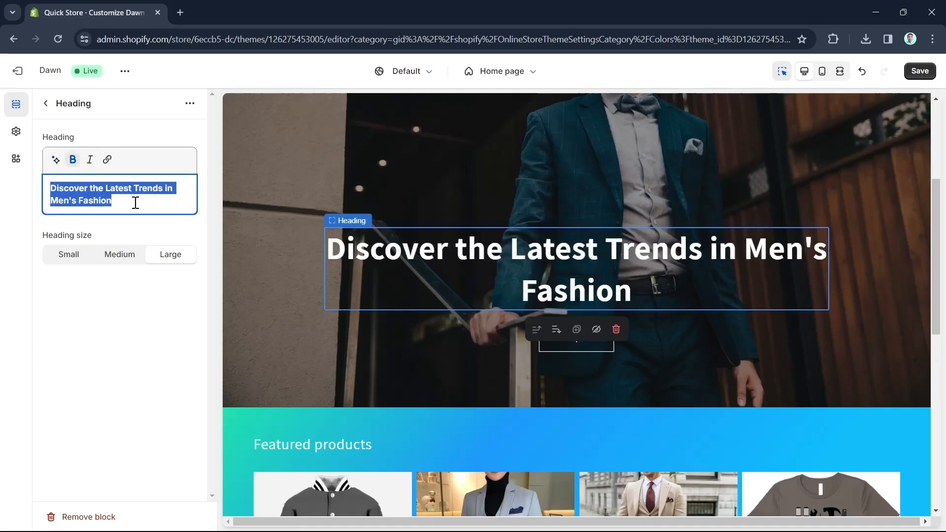
left_click(136, 203)
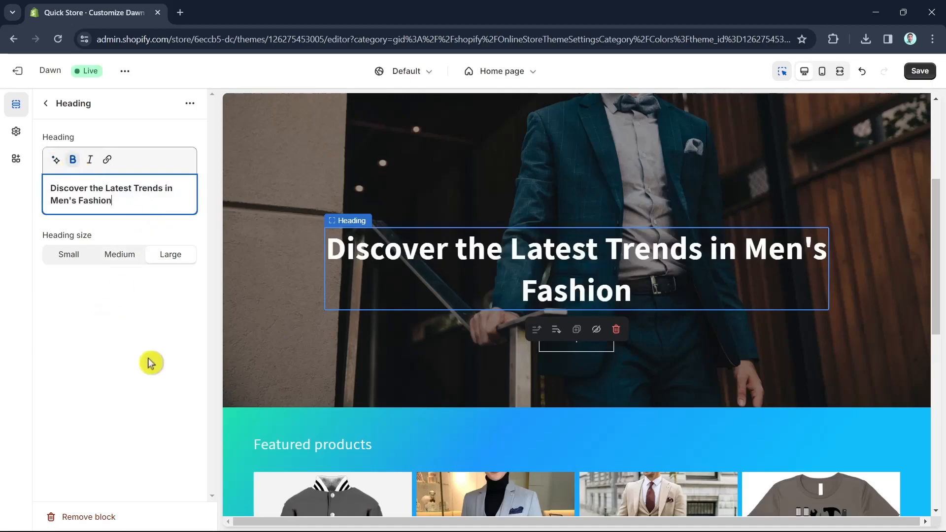
left_click_drag(103, 197, 50, 186)
left_click(72, 159)
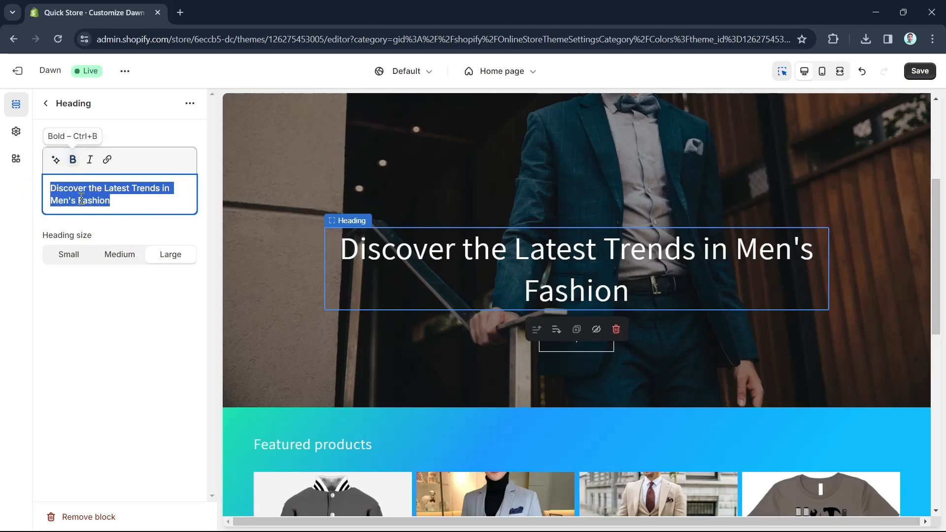
Try the Small and Medium heading sizes before setting the heading back to Large
left_click(96, 284)
left_click(77, 261)
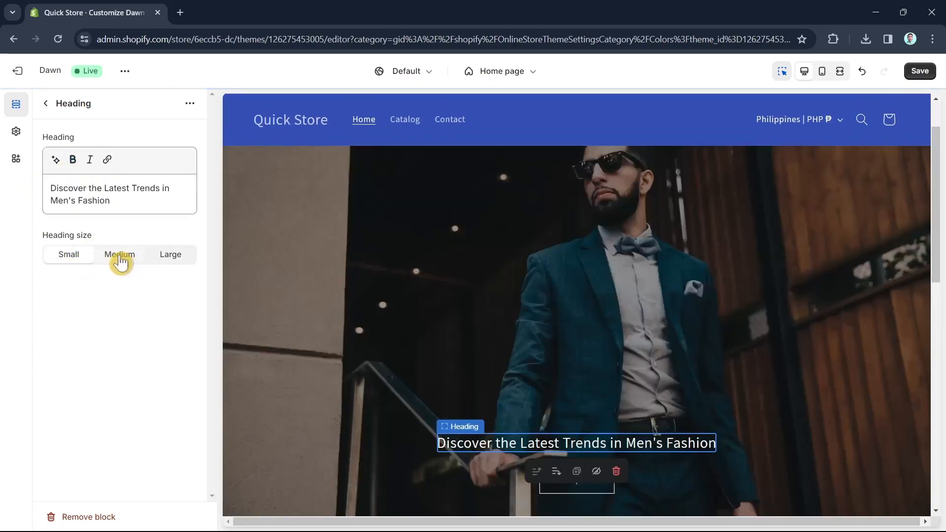
left_click(120, 256)
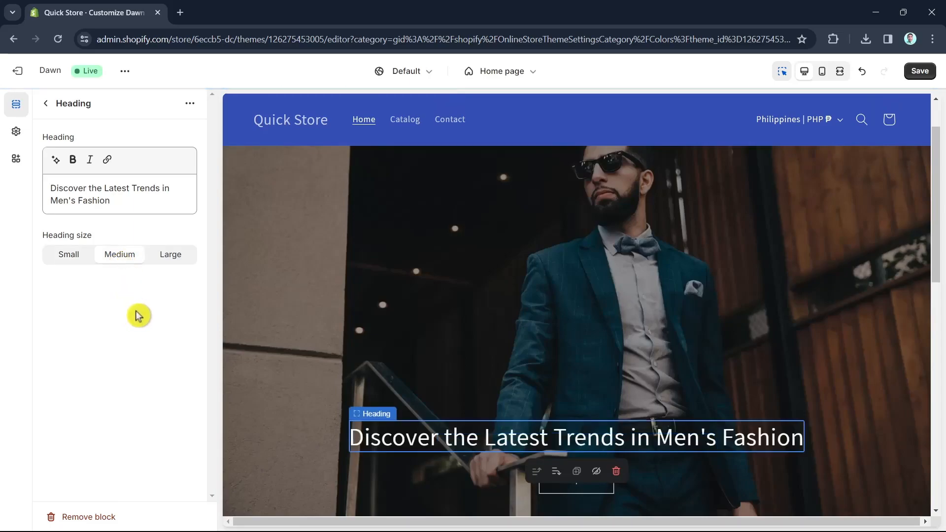
left_click(168, 264)
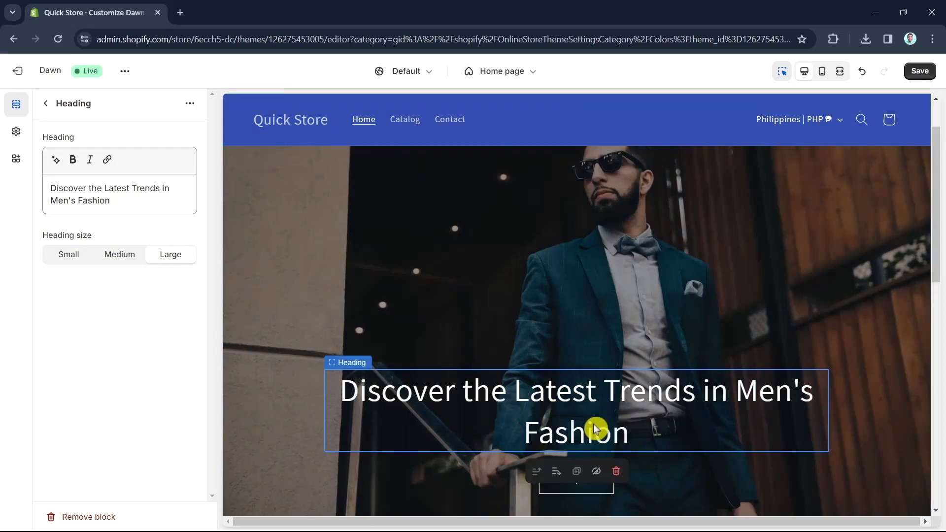
Change the theme's heading font to Caslon Bold in the typography settings
left_click(17, 133)
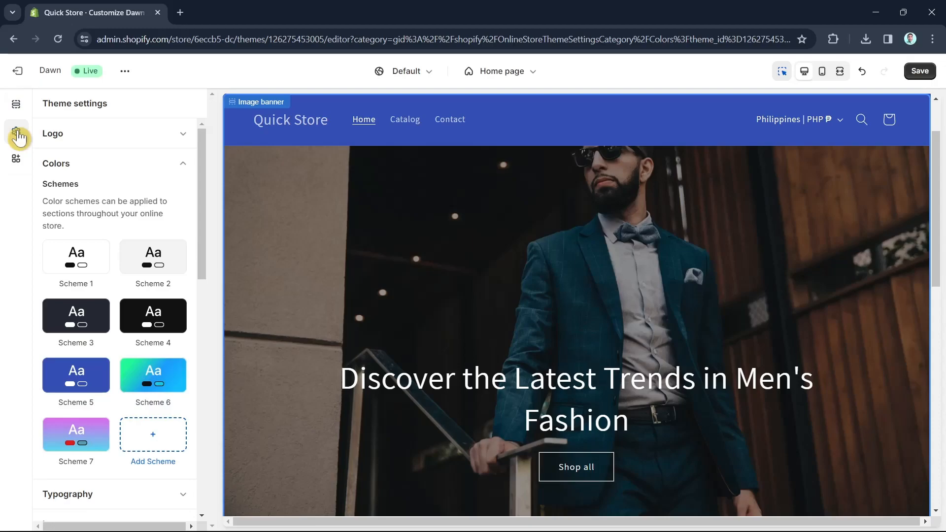
scroll(170, 279, "down", 4)
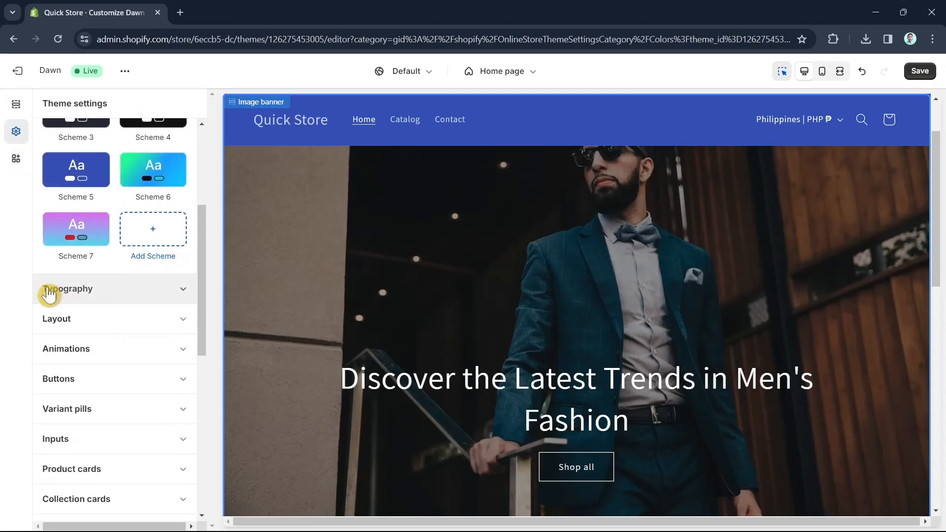
left_click(179, 296)
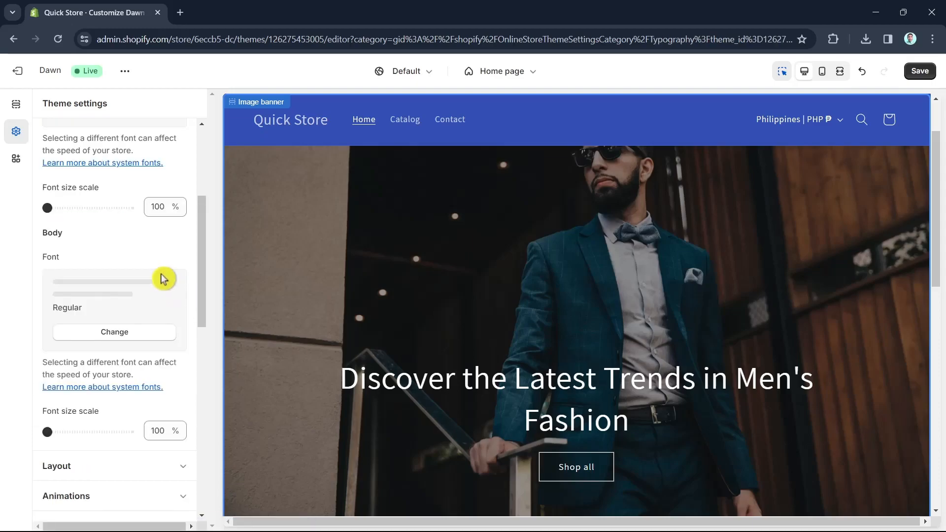
scroll(153, 295, "up", 2)
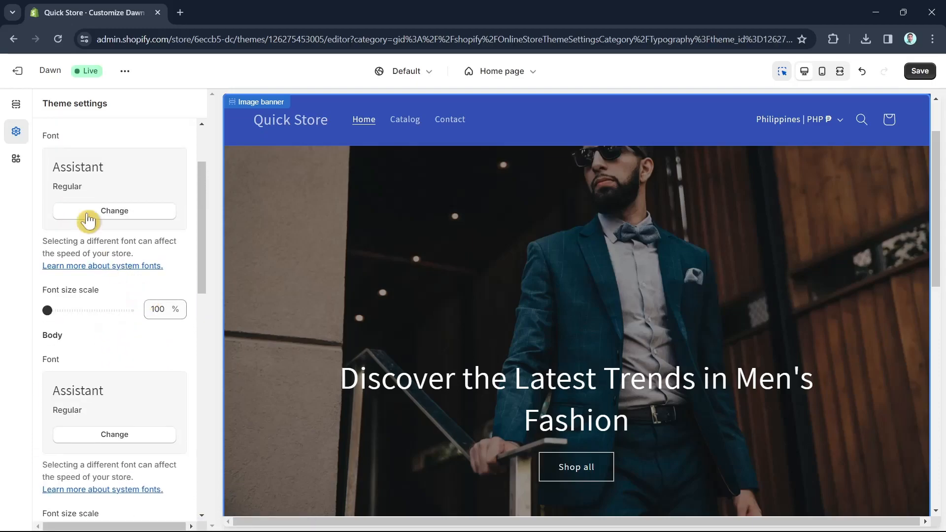
scroll(91, 229, "up", 2)
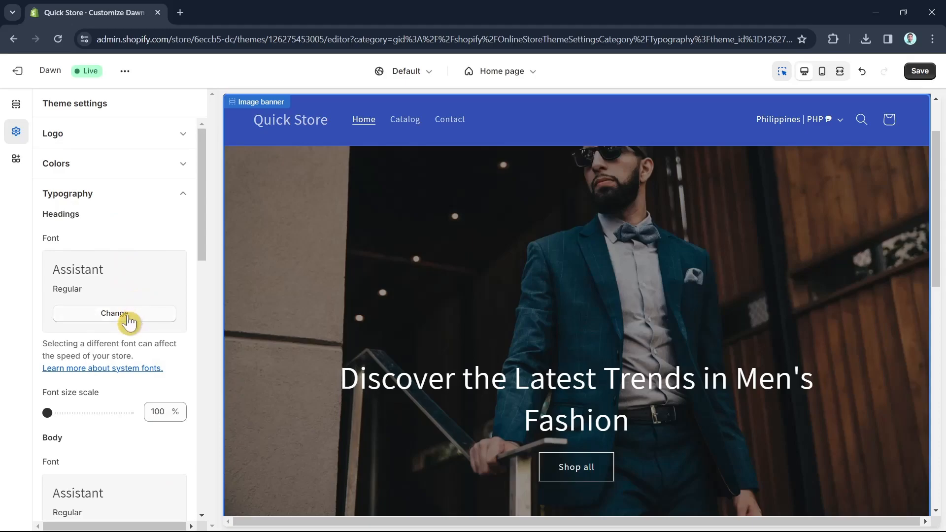
left_click(127, 322)
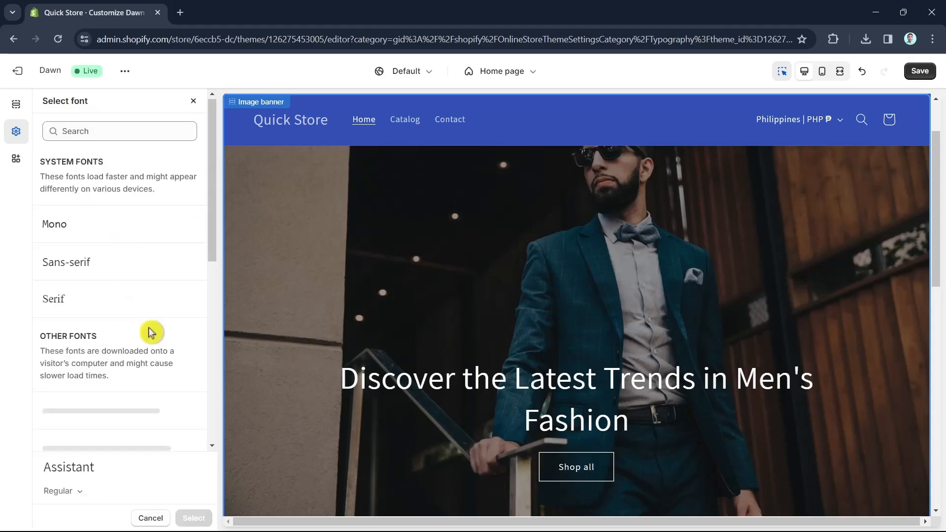
scroll(149, 328, "down", 5)
scroll(138, 325, "down", 2)
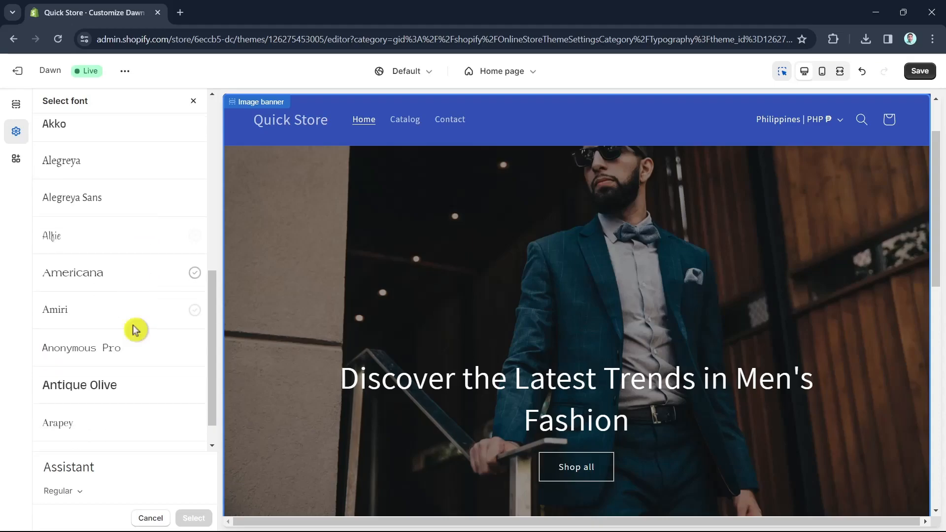
scroll(135, 329, "down", 6)
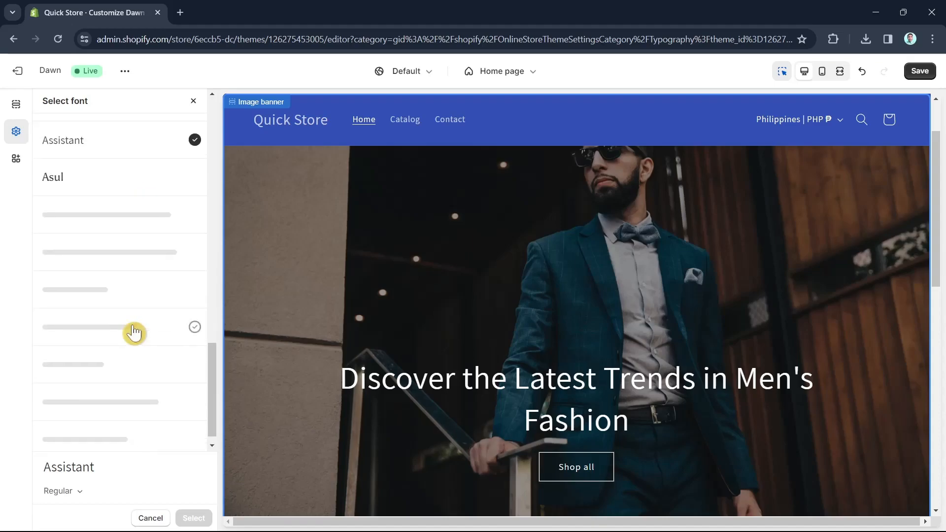
scroll(134, 333, "down", 1)
scroll(135, 330, "down", 5)
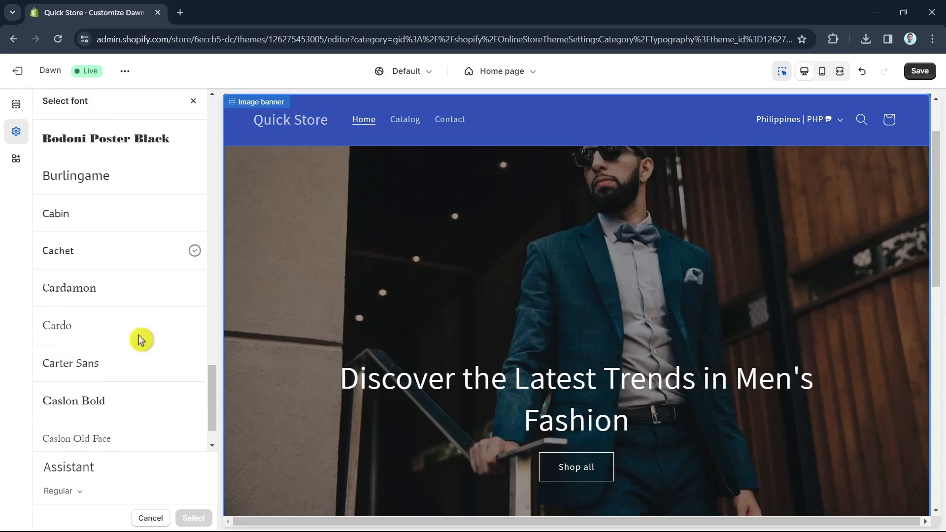
left_click(107, 391)
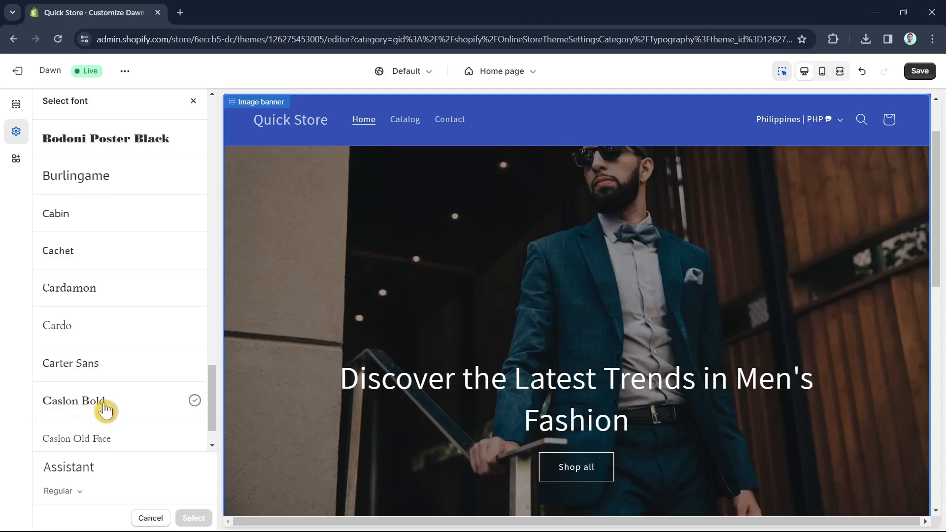
left_click(105, 409)
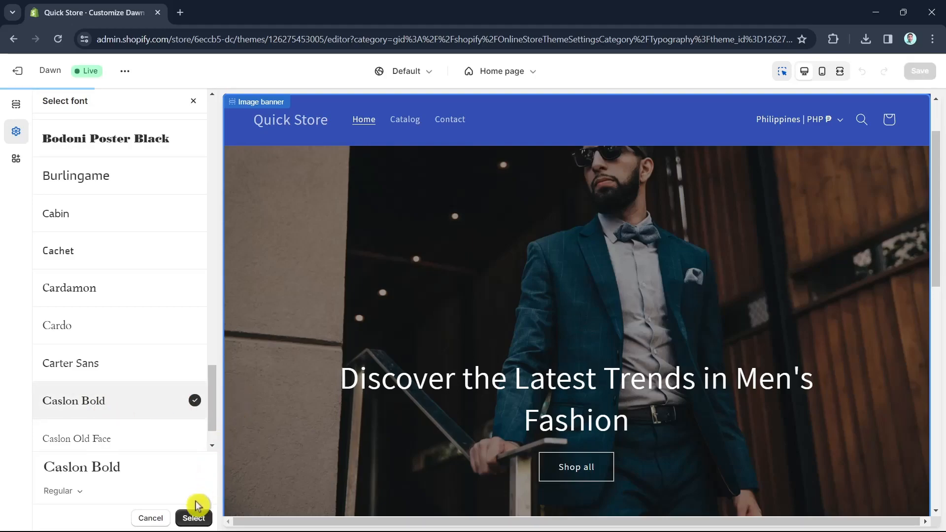
left_click(198, 518)
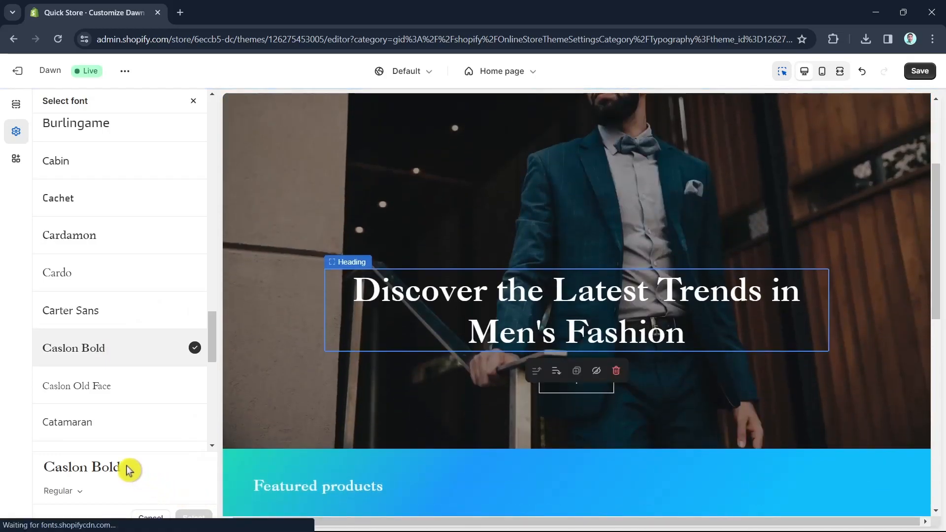
scroll(190, 399, "down", 6)
scroll(143, 276, "up", 8)
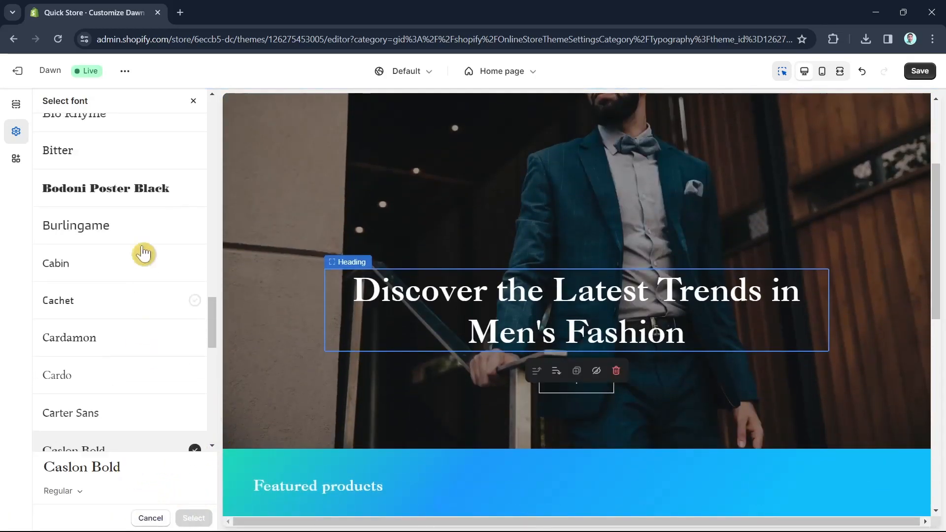
left_click(193, 101)
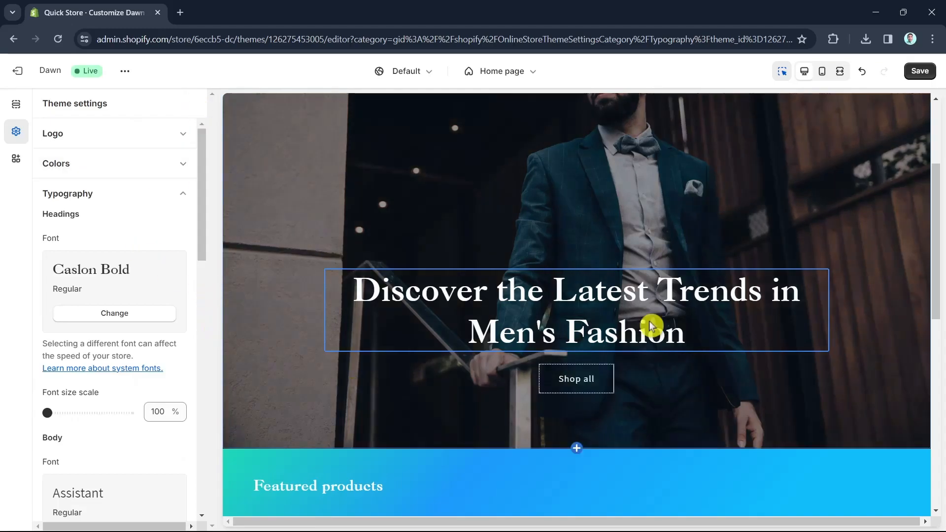
Review the restyled banner heading in the preview and browse the theme's colour schemes
scroll(852, 370, "up", 3)
scroll(642, 317, "down", 3)
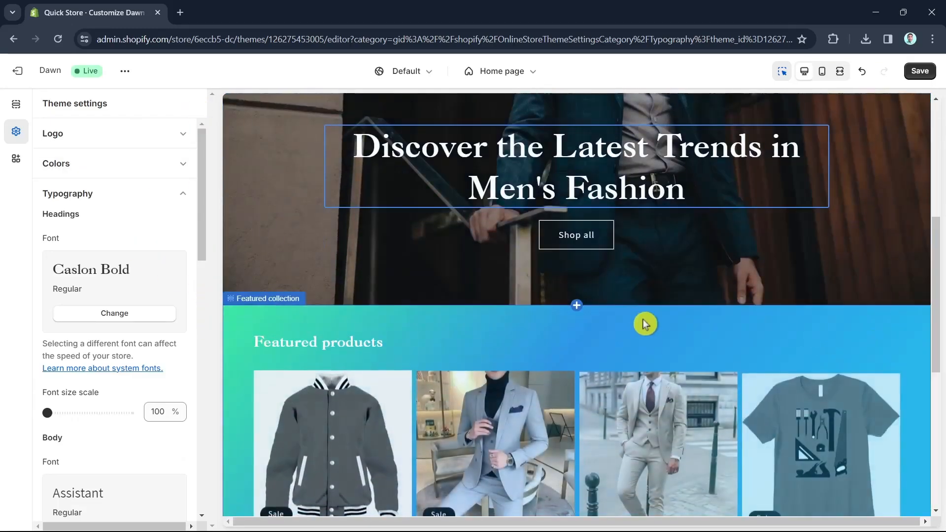
scroll(458, 393, "up", 4)
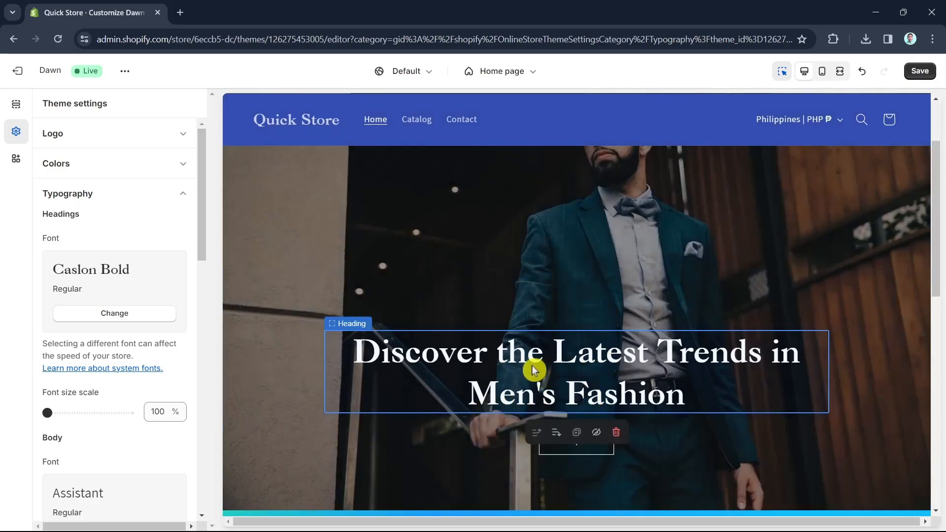
left_click(471, 388)
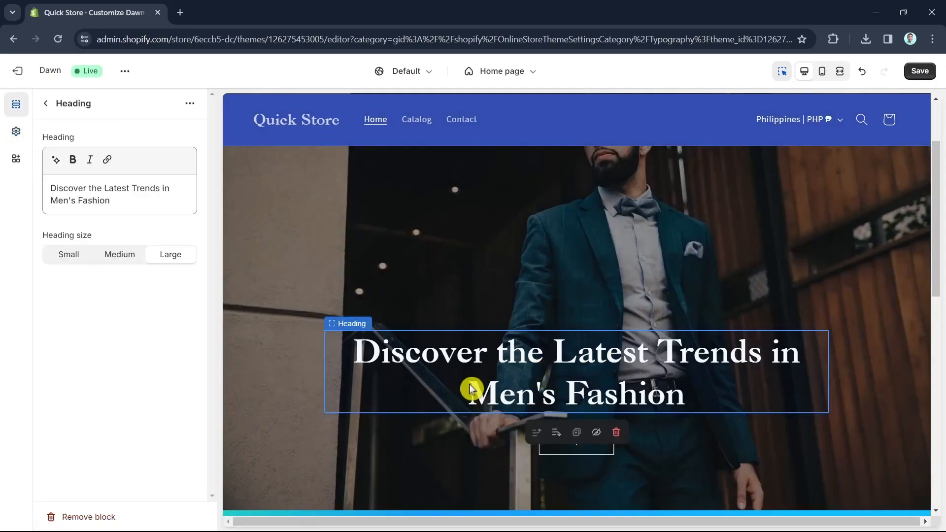
left_click(355, 326)
scroll(118, 435, "down", 4)
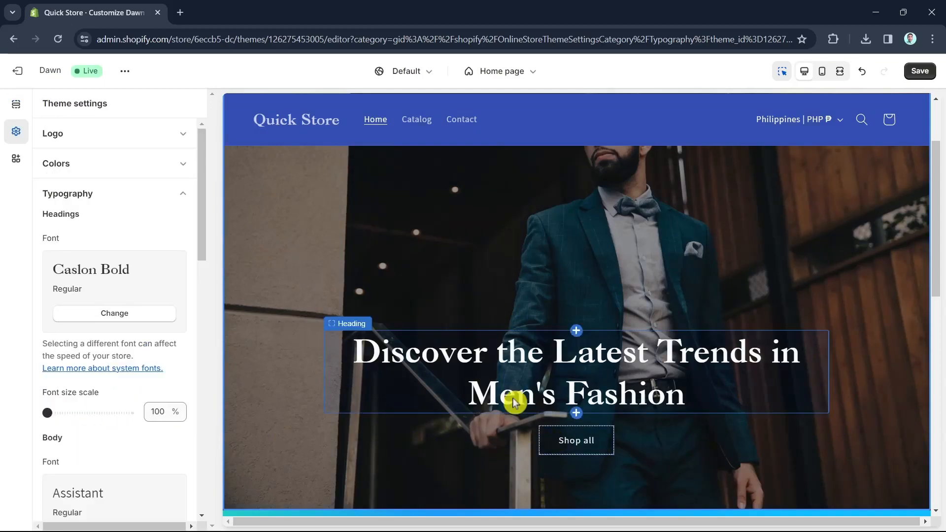
left_click(153, 173)
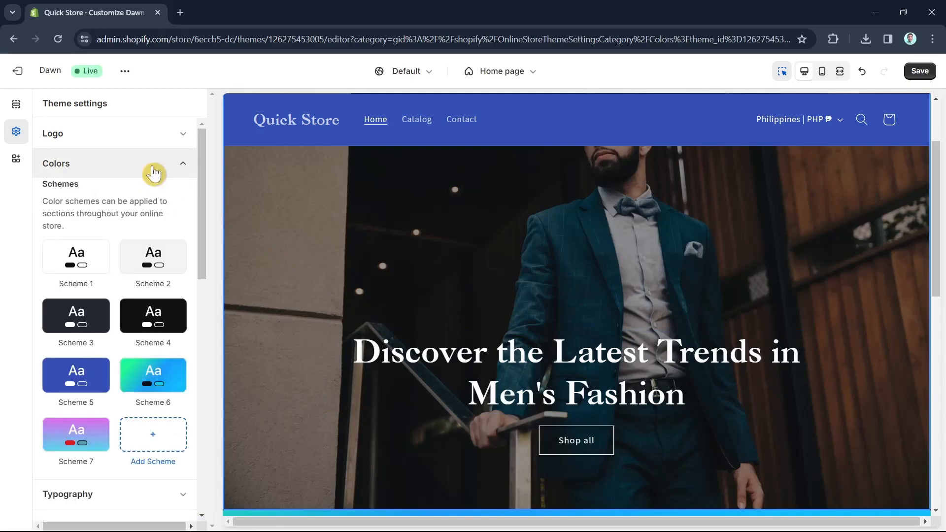
left_click(162, 384)
left_click(43, 112)
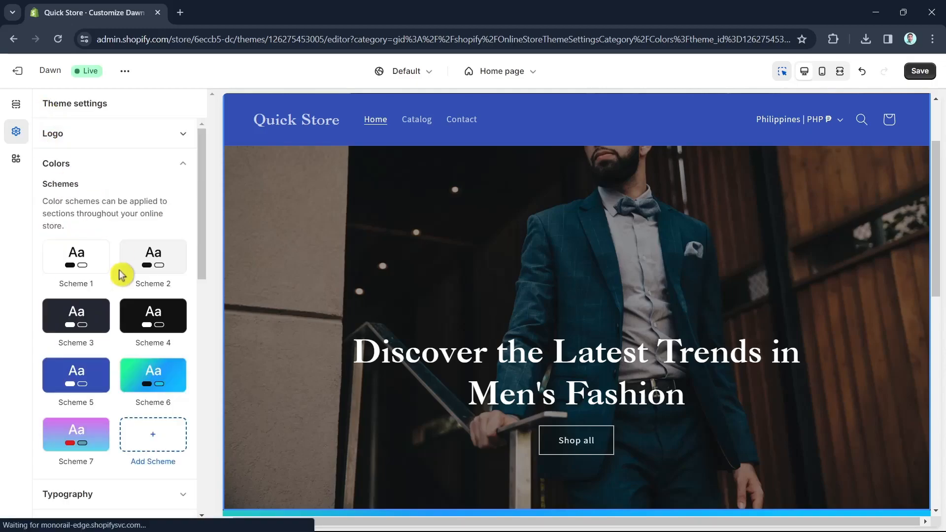
scroll(866, 416, "down", 4)
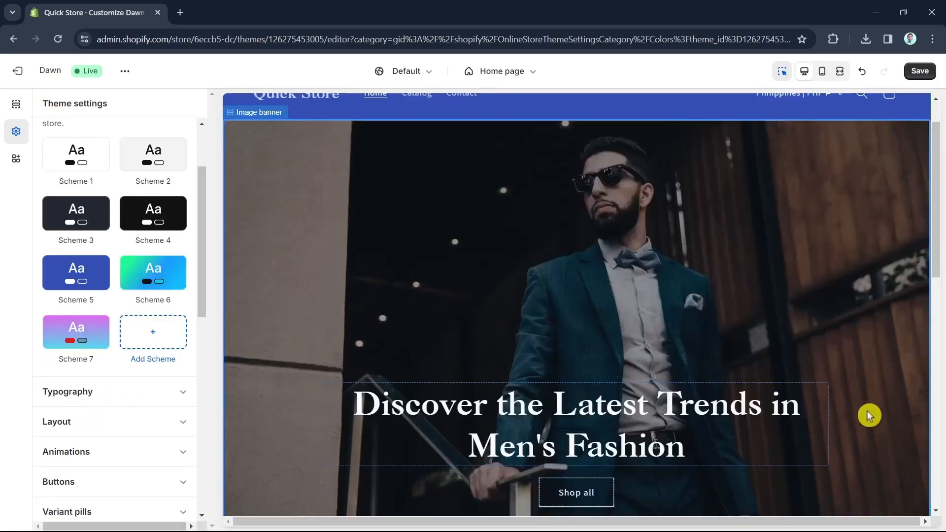
scroll(839, 410, "up", 4)
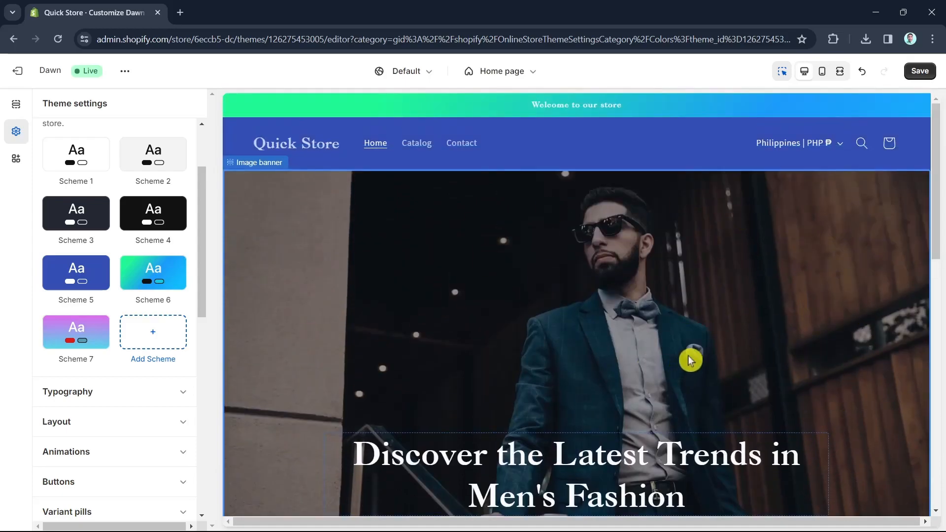
Set the image banner's image overlay opacity to 20% and check the result in the preview
left_click(629, 318)
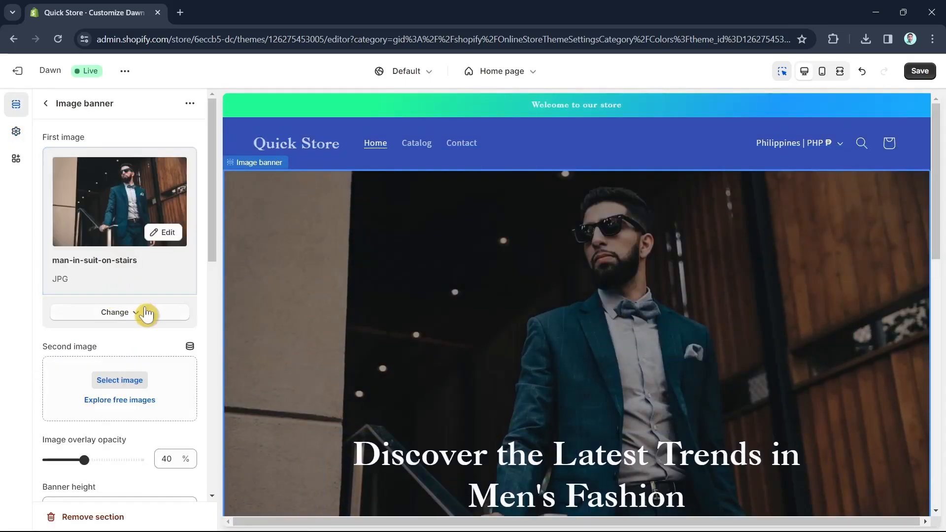
scroll(143, 320, "down", 2)
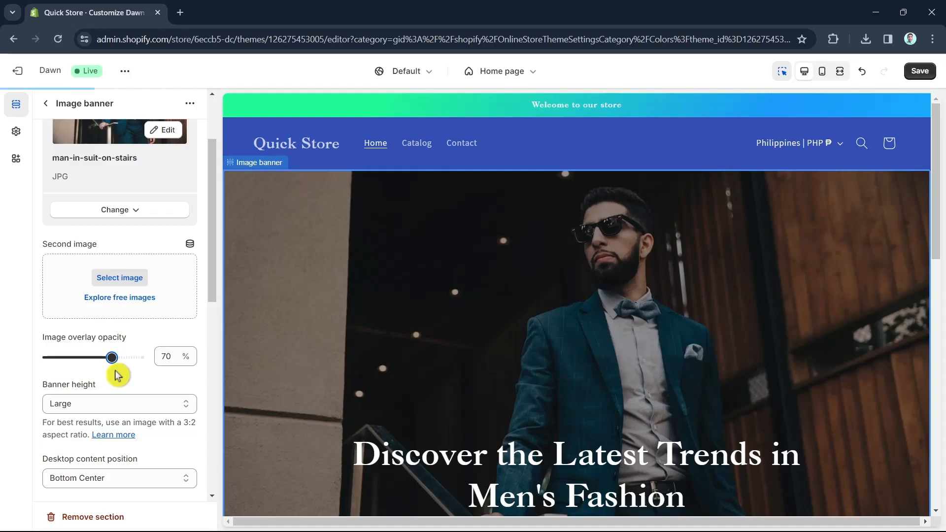
scroll(828, 379, "down", 4)
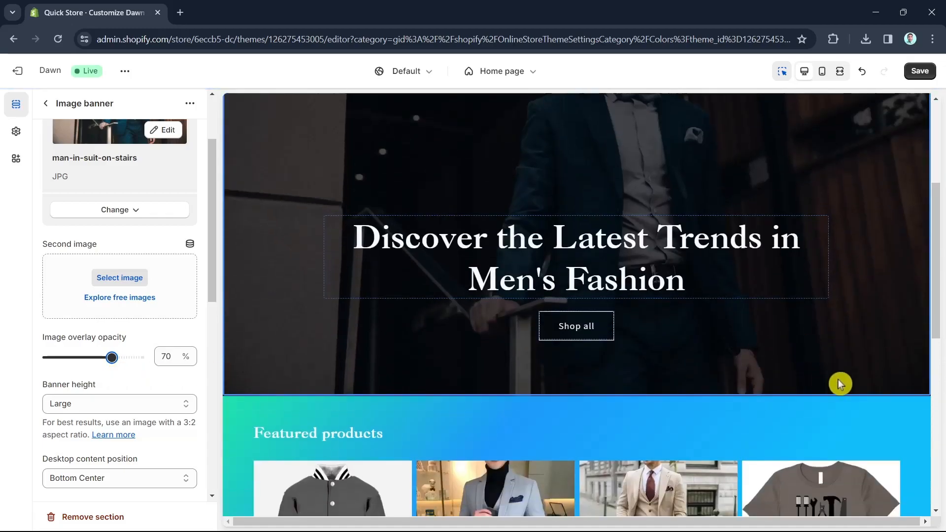
scroll(832, 383, "up", 5)
scroll(788, 326, "down", 1)
scroll(749, 340, "up", 2)
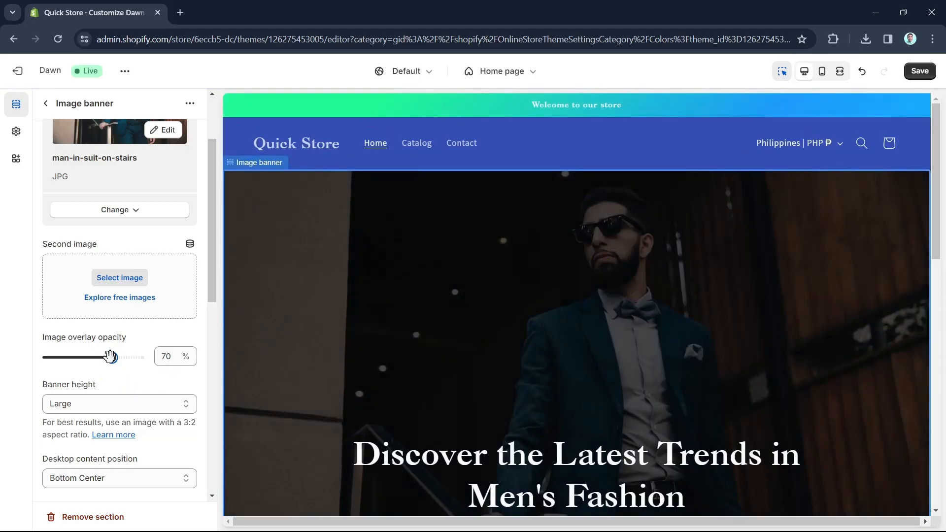
scroll(818, 326, "down", 5)
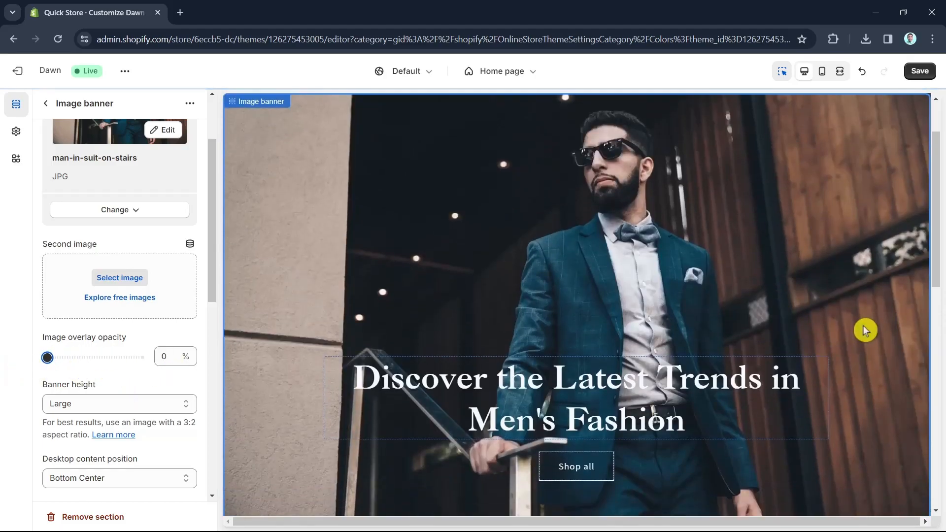
scroll(890, 372, "up", 5)
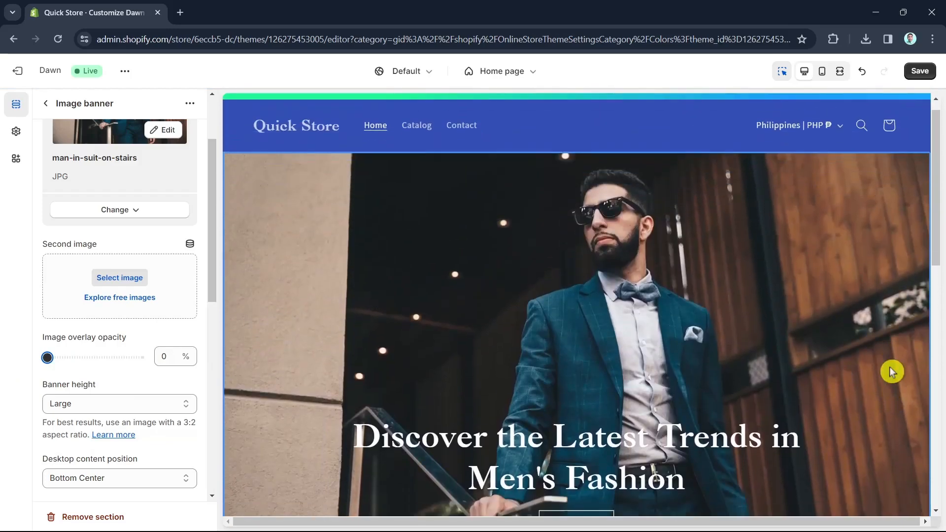
scroll(891, 372, "down", 2)
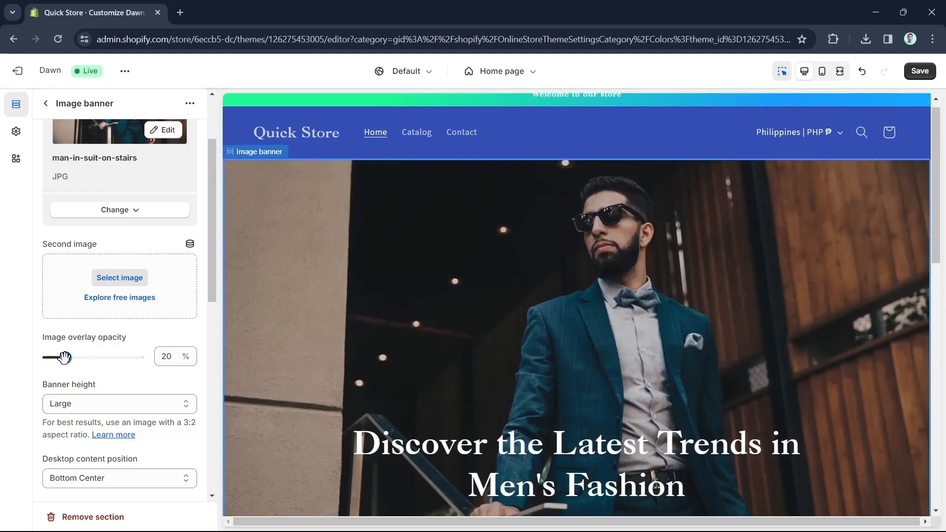
scroll(714, 347, "down", 5)
scroll(859, 365, "up", 5)
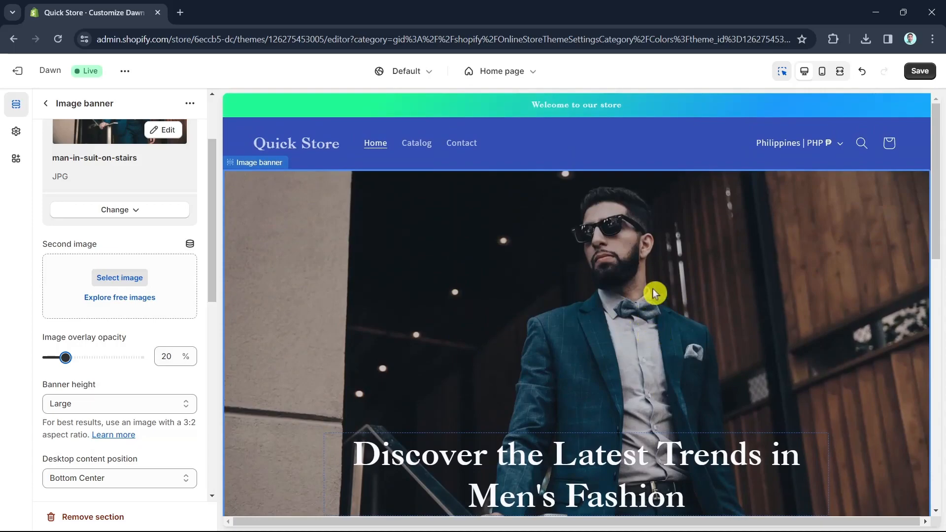
scroll(783, 338, "down", 5)
scroll(876, 353, "up", 5)
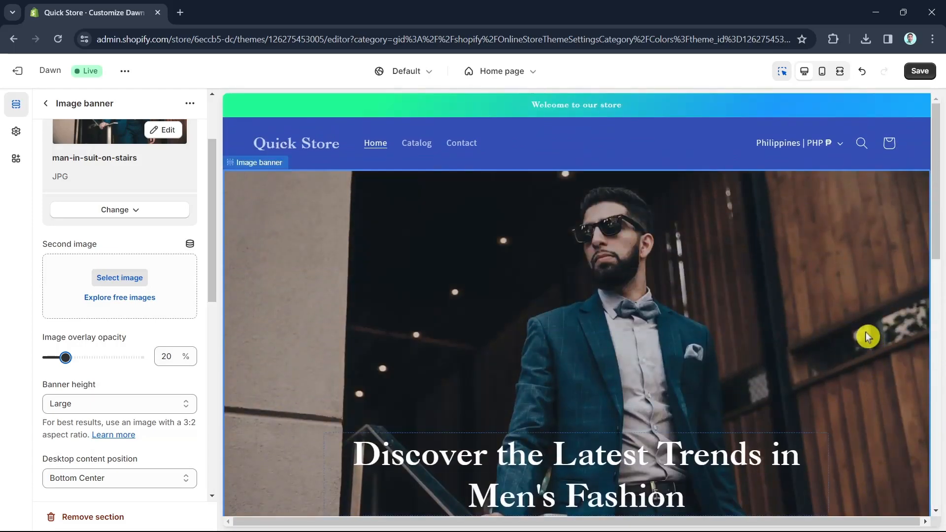
scroll(844, 257, "down", 5)
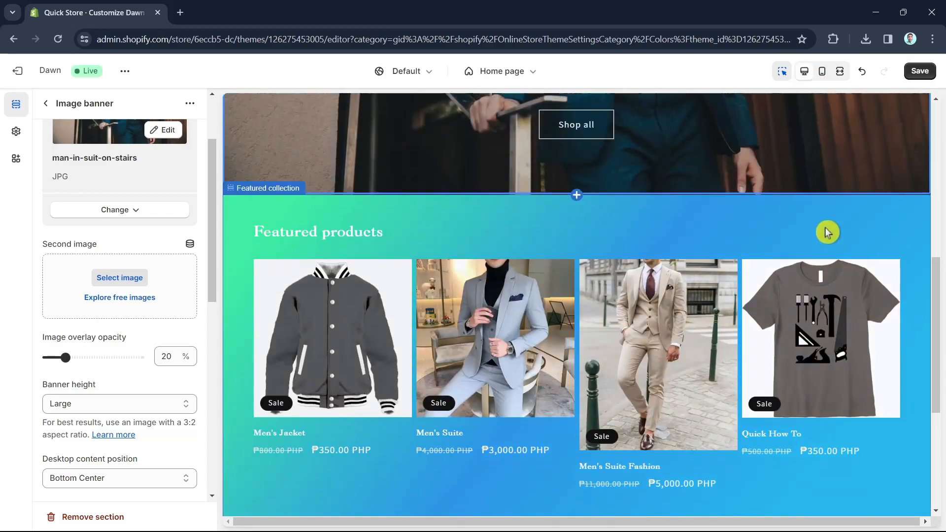
scroll(826, 235, "down", 2)
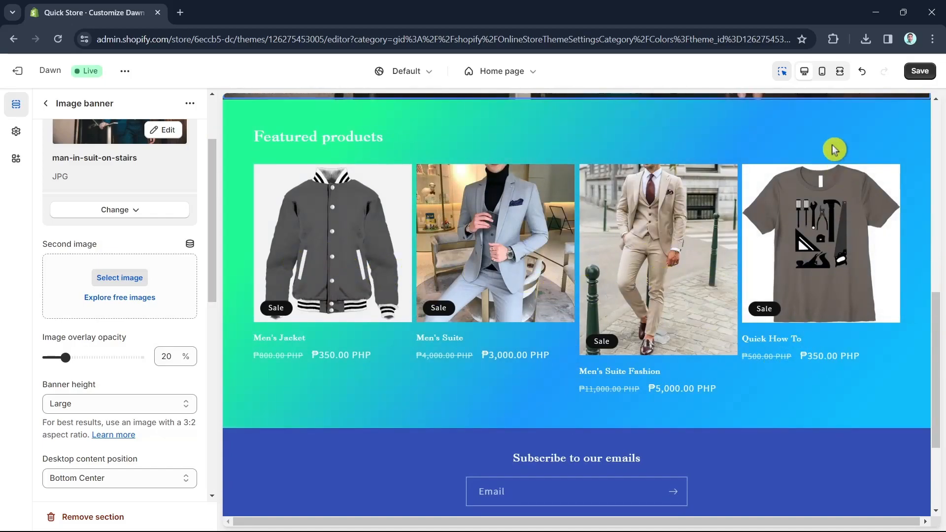
Open the Featured collection section's settings and look through its options down to the product card settings
left_click(755, 136)
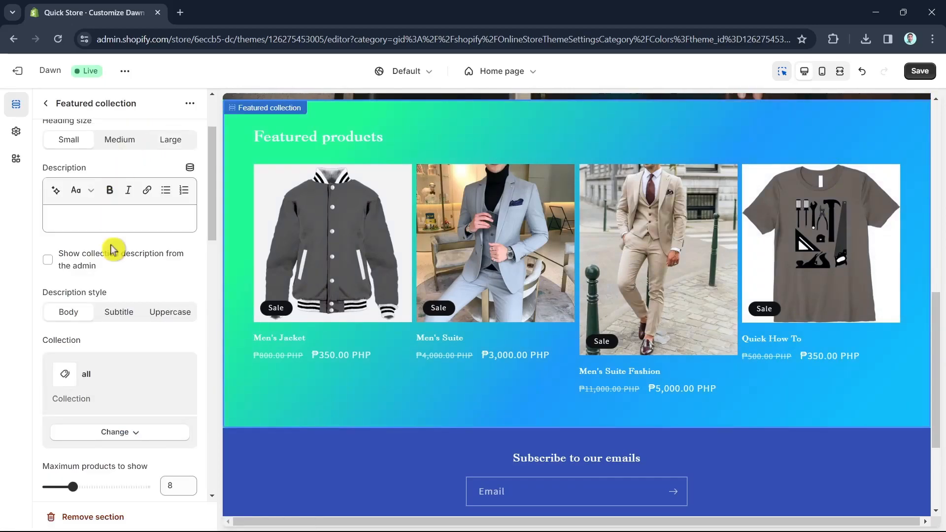
scroll(155, 331, "down", 5)
scroll(154, 334, "down", 10)
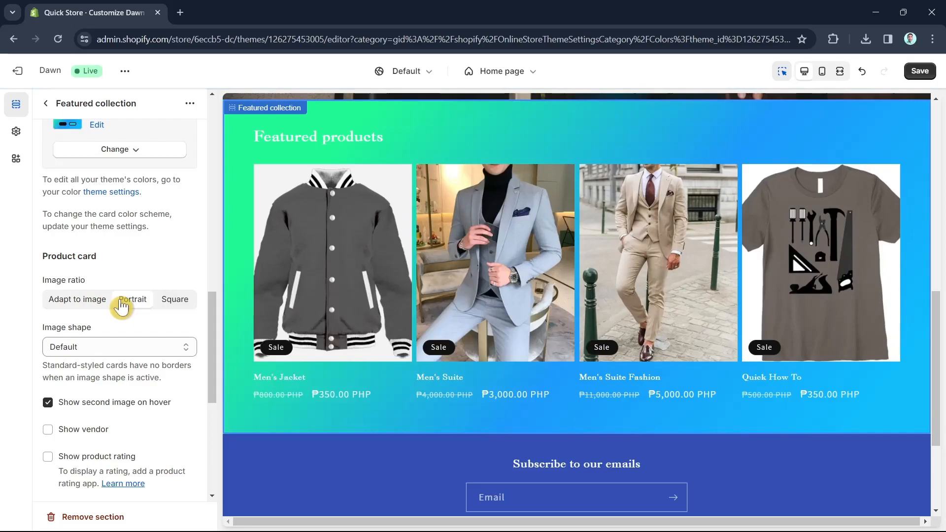
scroll(779, 367, "up", 5)
scroll(782, 367, "down", 5)
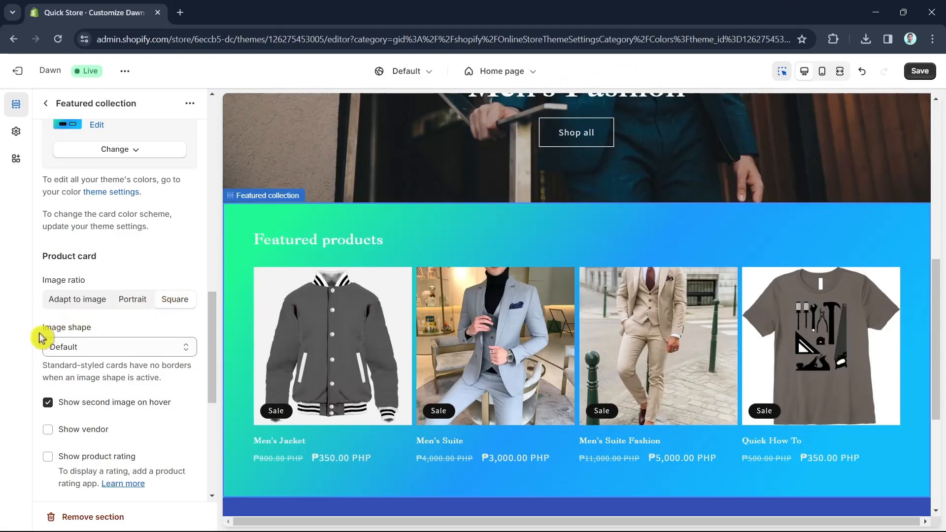
scroll(172, 339, "down", 2)
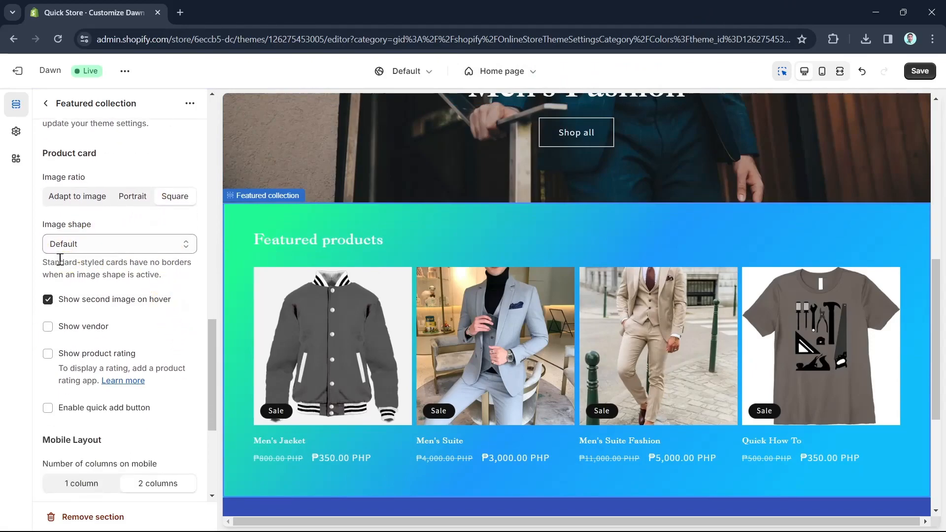
Try the Arch, Blob, Chevron, Diamond, Parallelogram and Round product card image shapes before setting it back to Default
left_click(107, 244)
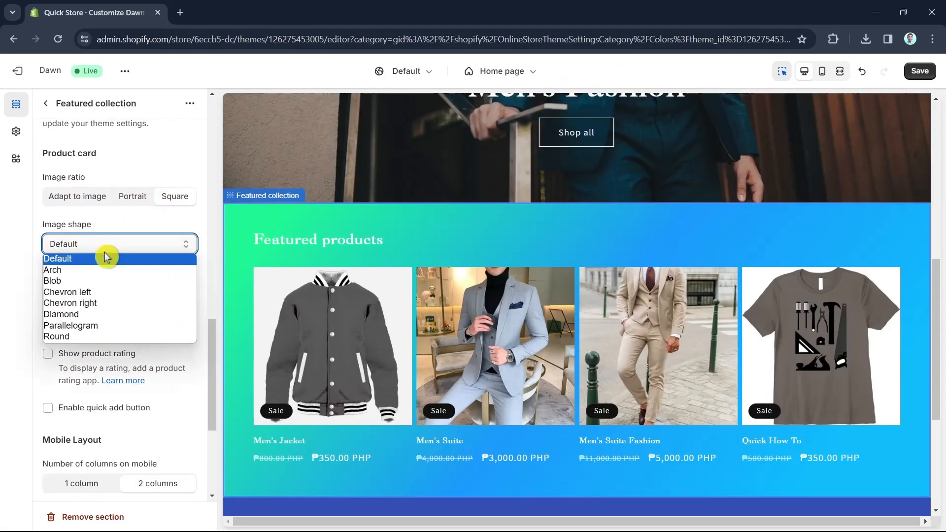
left_click(96, 270)
left_click(111, 246)
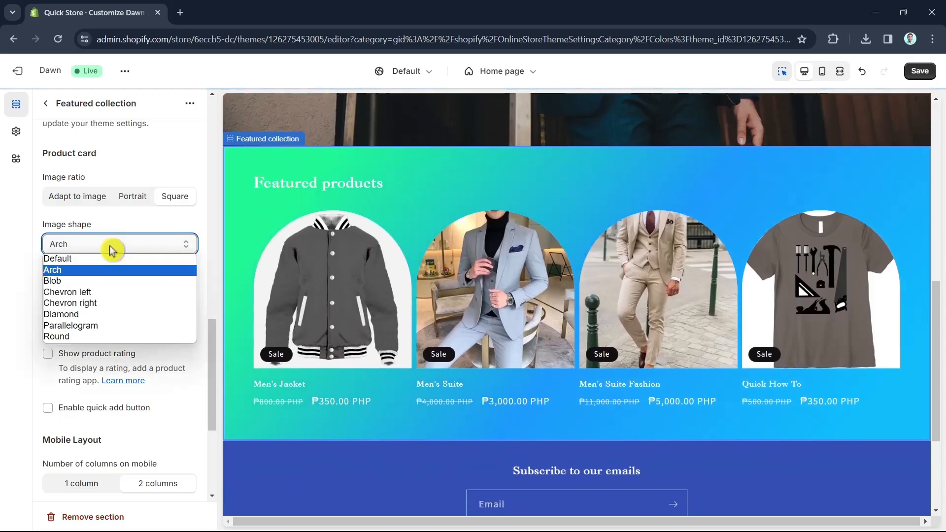
left_click(94, 281)
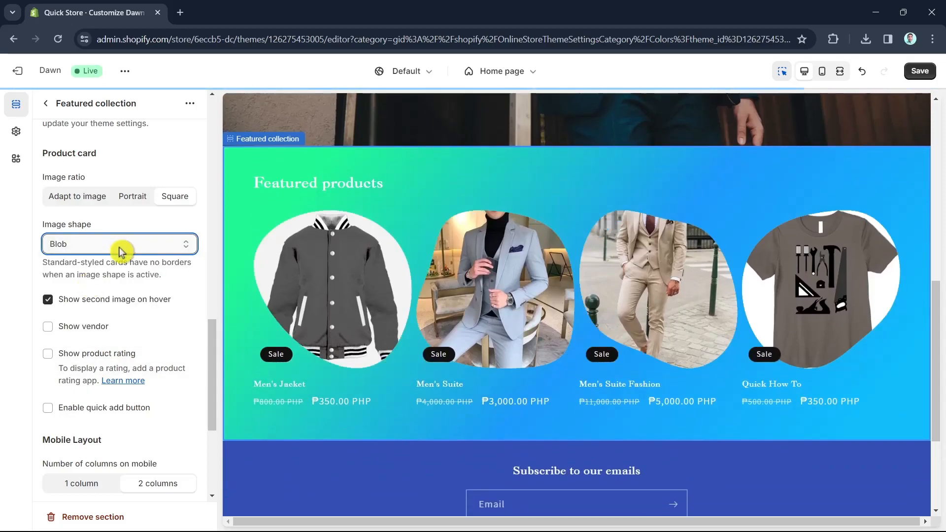
left_click(120, 248)
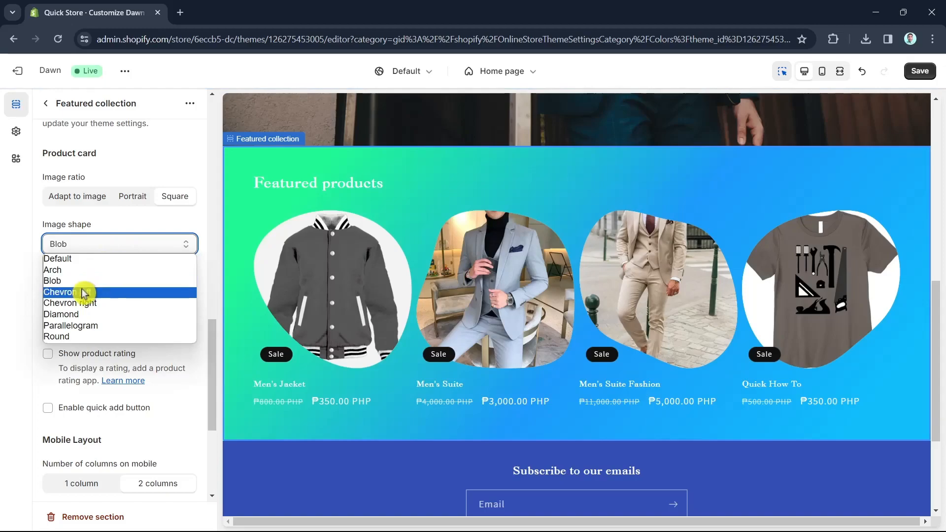
left_click(82, 293)
left_click(134, 249)
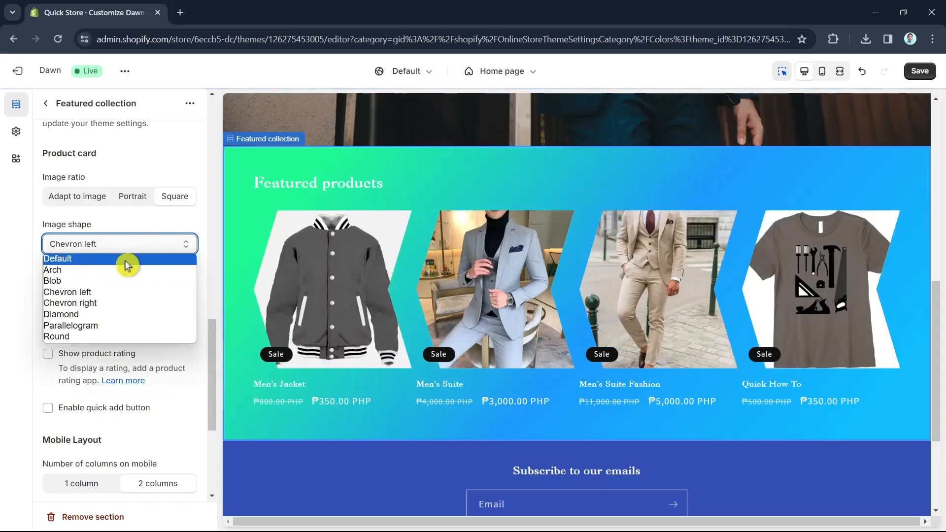
left_click(95, 305)
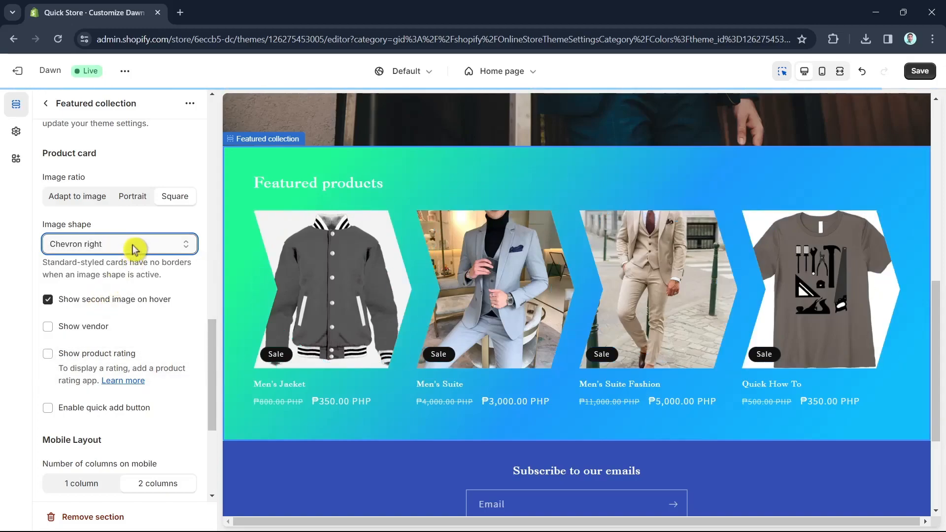
left_click(132, 248)
left_click(92, 315)
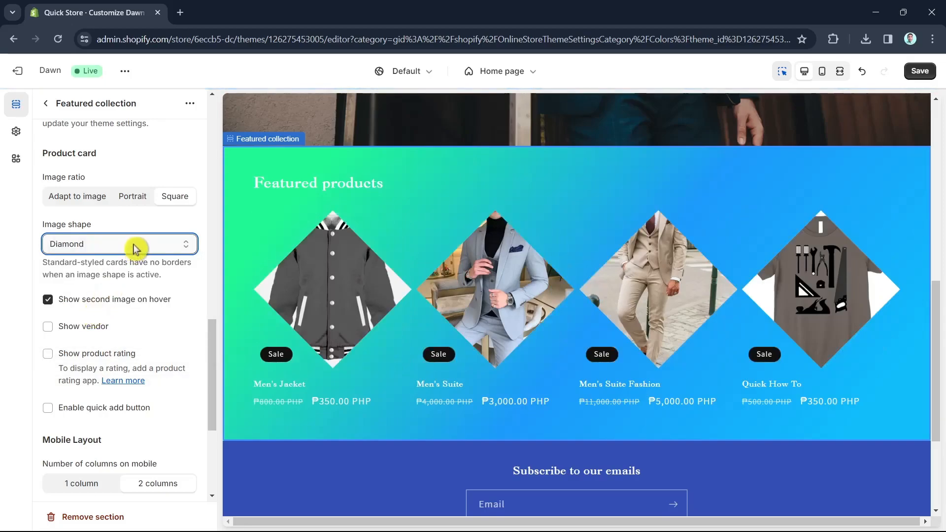
left_click(134, 249)
left_click(95, 327)
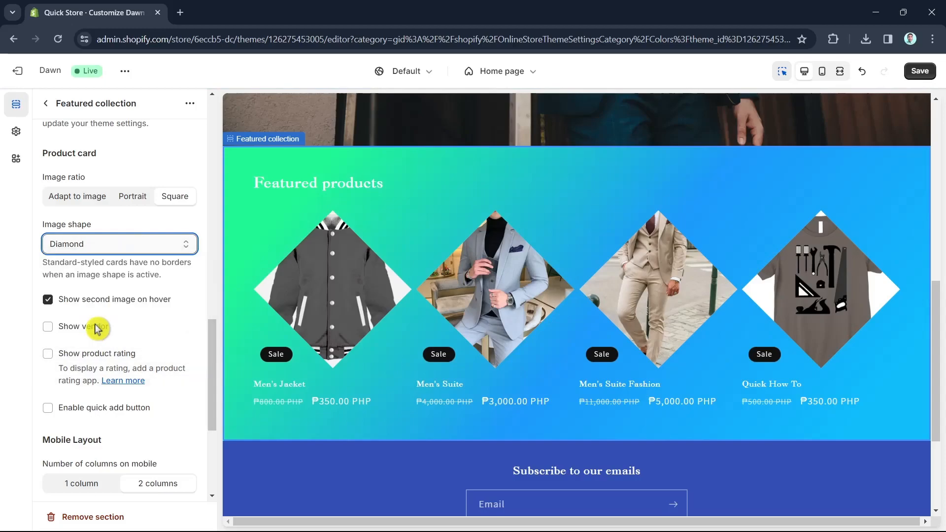
left_click(136, 248)
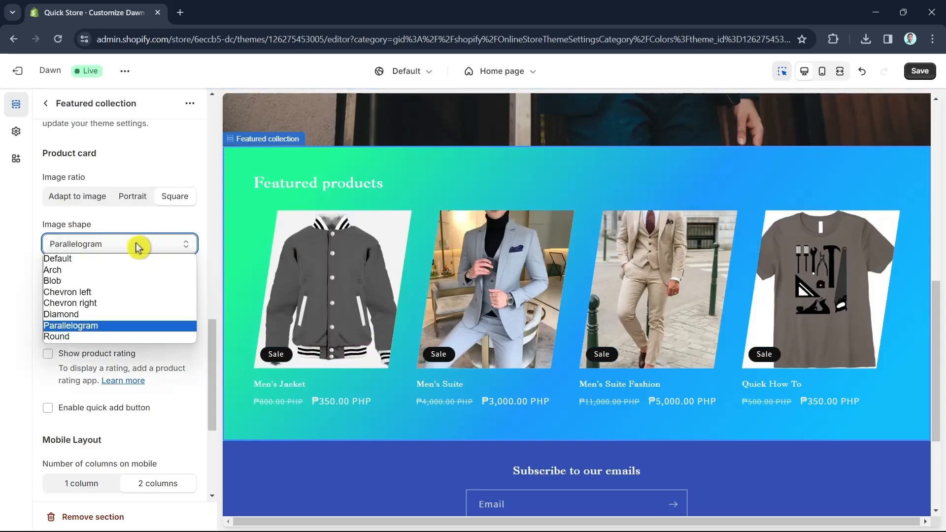
left_click(112, 333)
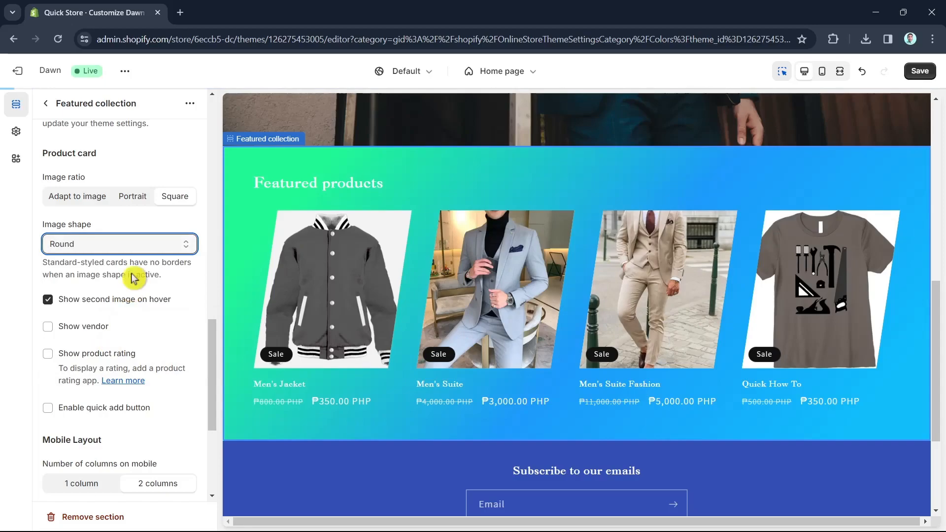
left_click(137, 247)
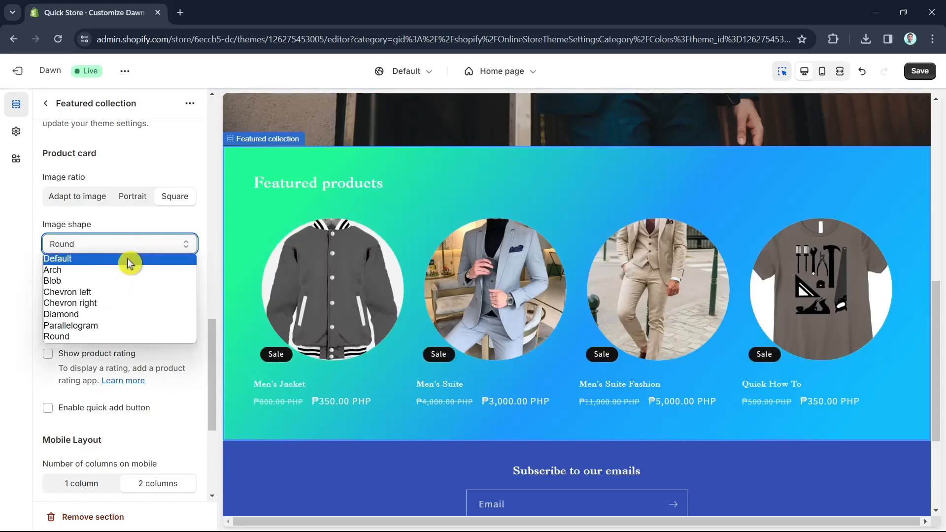
left_click(129, 260)
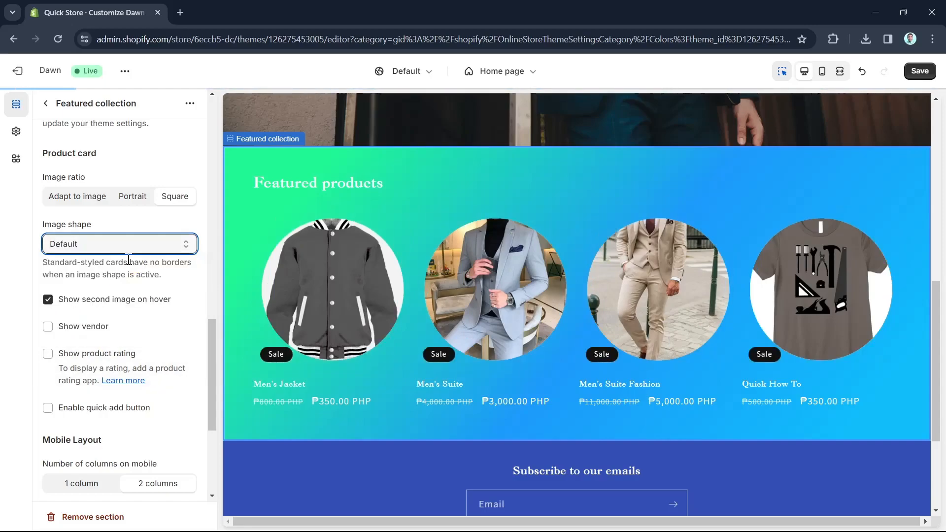
Save the theme changes
left_click(134, 200)
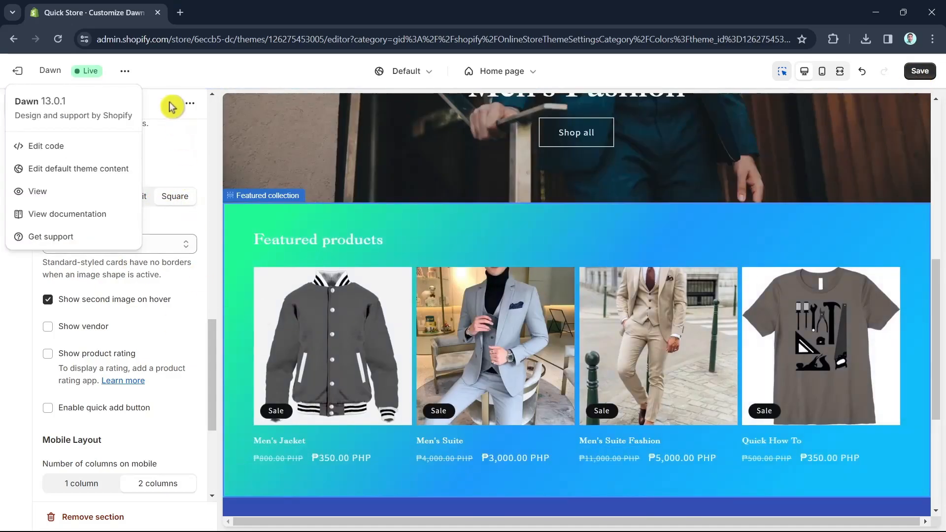
left_click(182, 81)
left_click(921, 73)
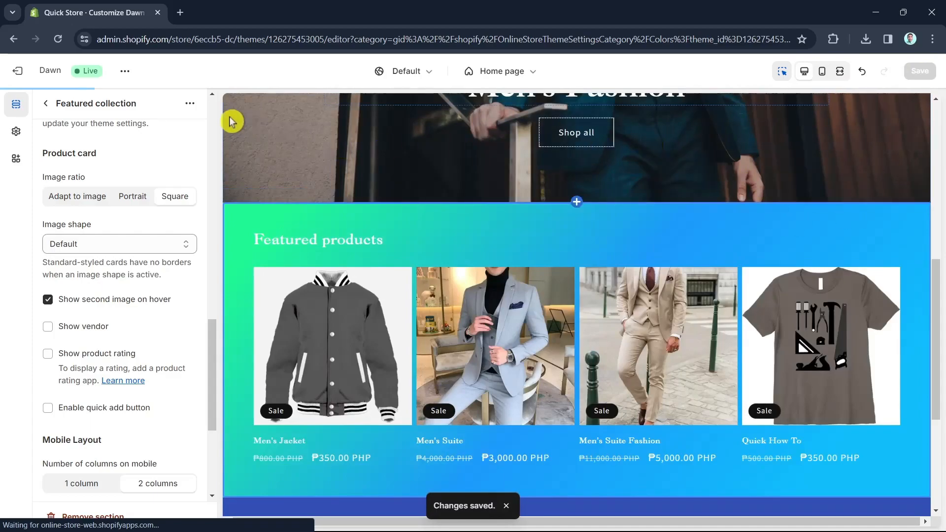
Open the storefront in a new tab, review the home page, and close the tab
left_click(126, 78)
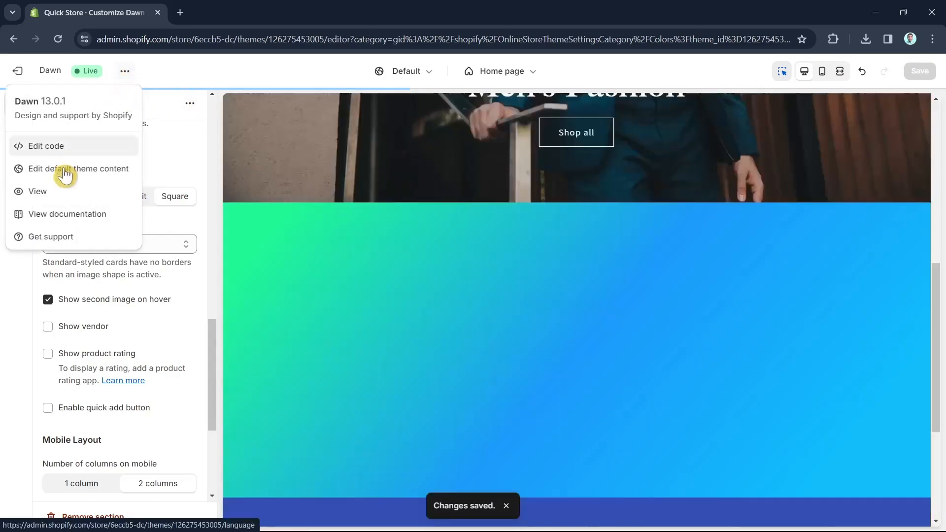
left_click(59, 192)
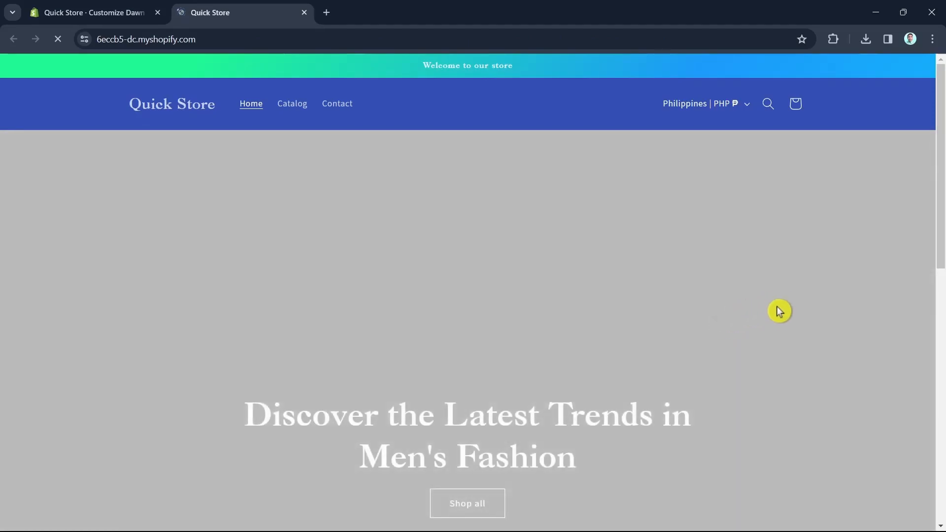
scroll(774, 358, "down", 12)
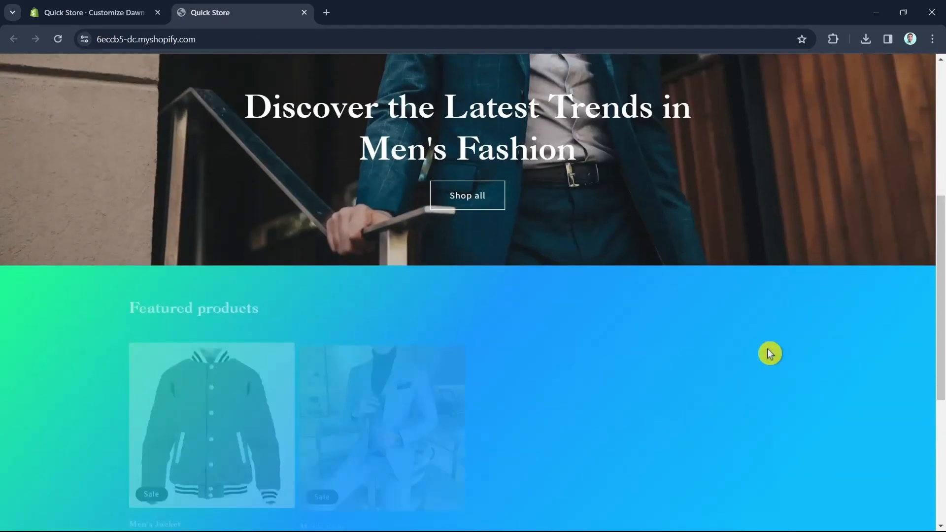
scroll(772, 351, "up", 13)
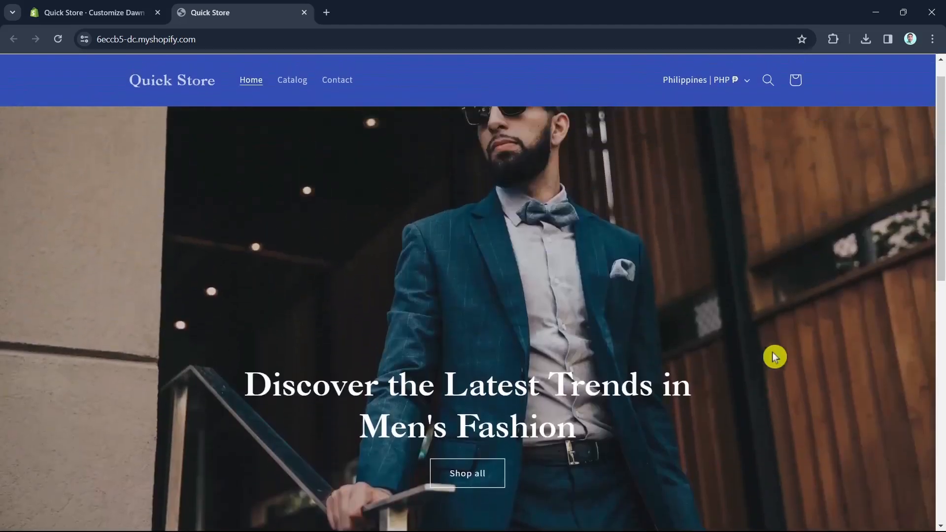
scroll(789, 354, "down", 4)
scroll(799, 367, "down", 8)
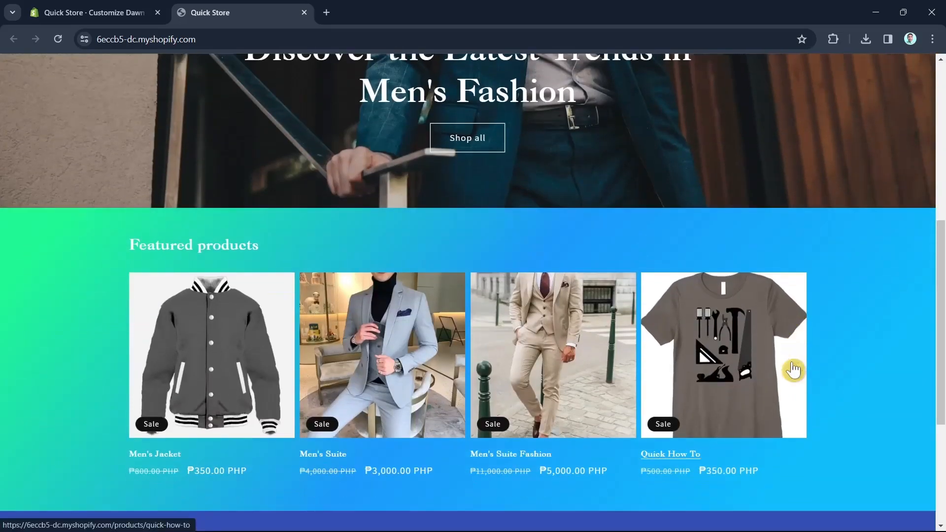
scroll(804, 398, "up", 12)
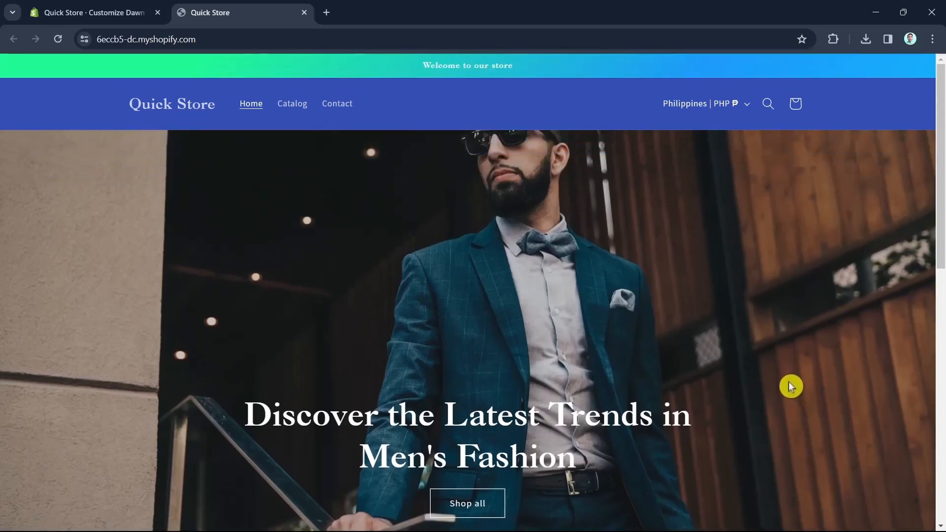
scroll(787, 380, "down", 3)
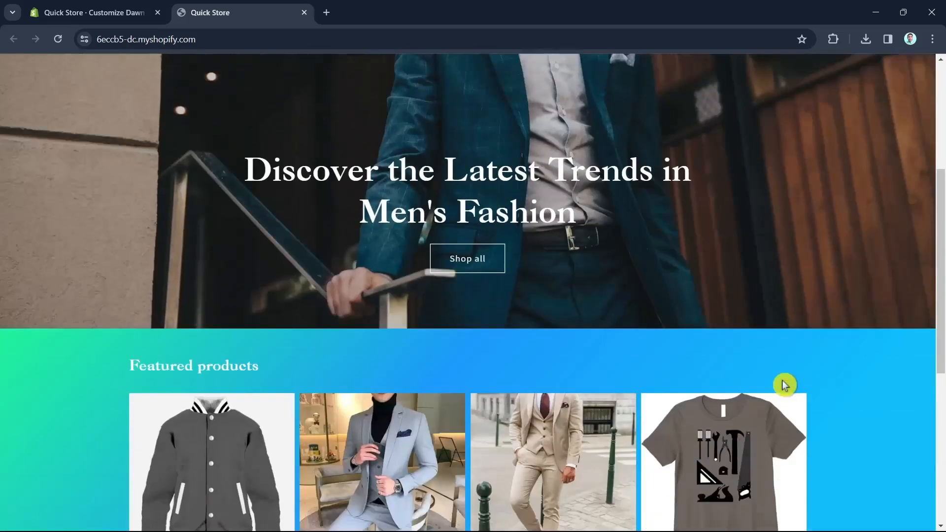
scroll(783, 382, "up", 4)
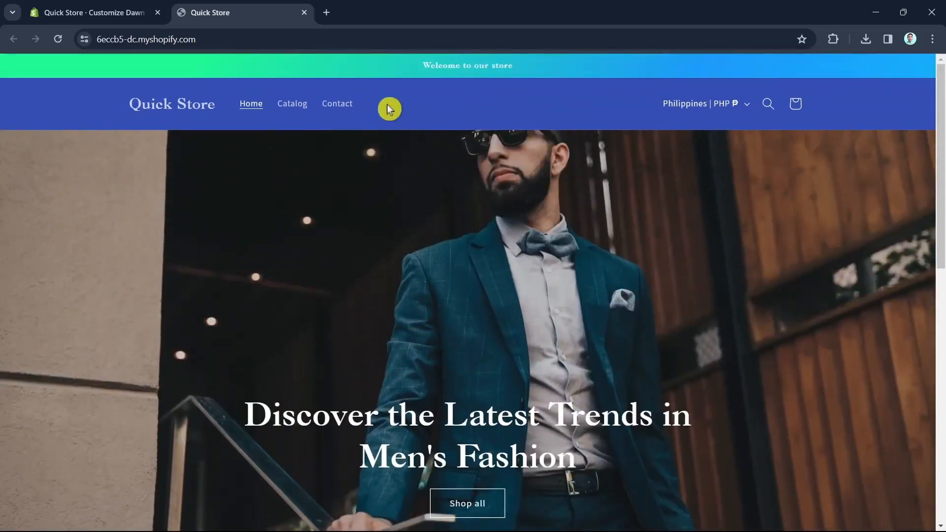
left_click(304, 12)
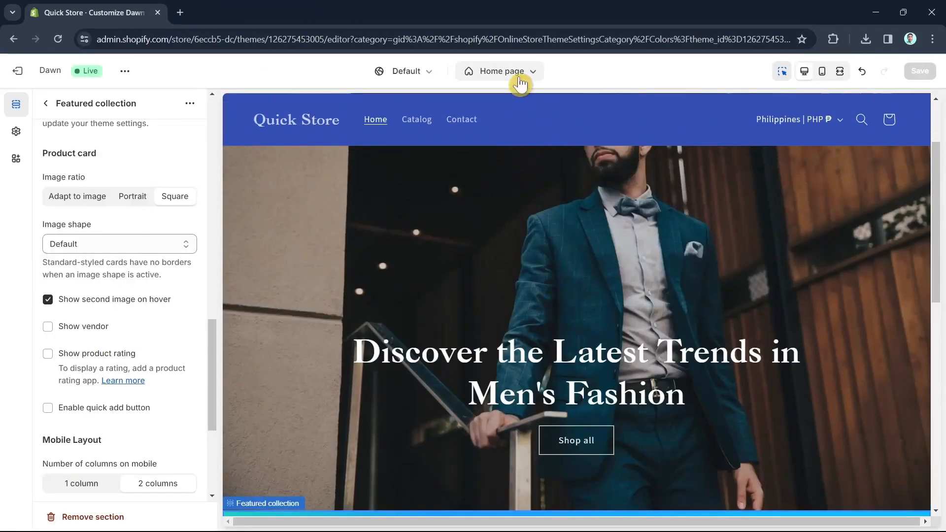
Switch the preview to the default product template and set the product information section's colour scheme to Scheme 6
left_click(517, 73)
left_click(473, 165)
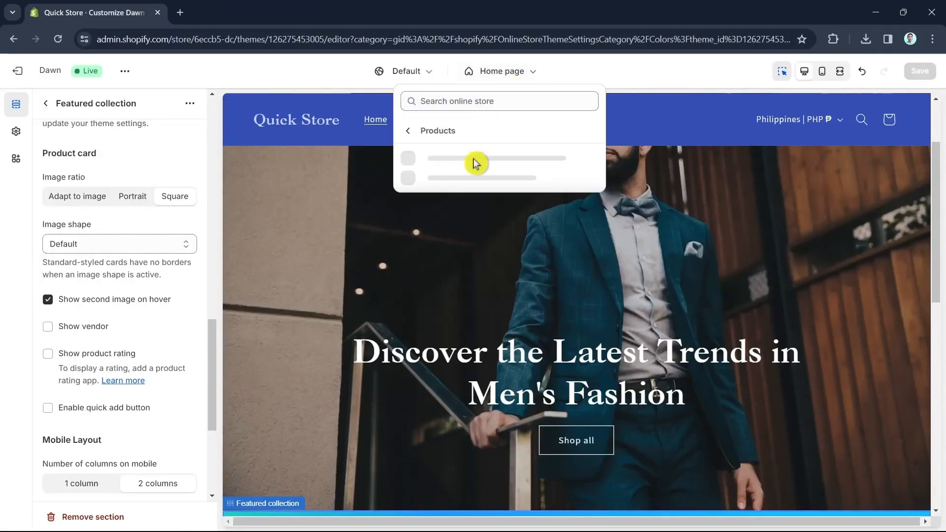
left_click(475, 166)
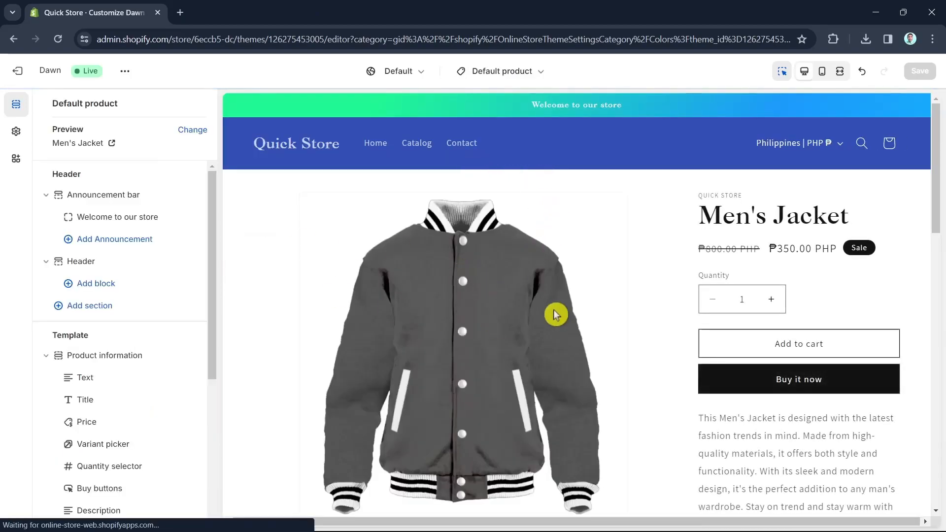
scroll(498, 323, "down", 10)
scroll(610, 383, "down", 3)
scroll(608, 380, "up", 15)
left_click(291, 257)
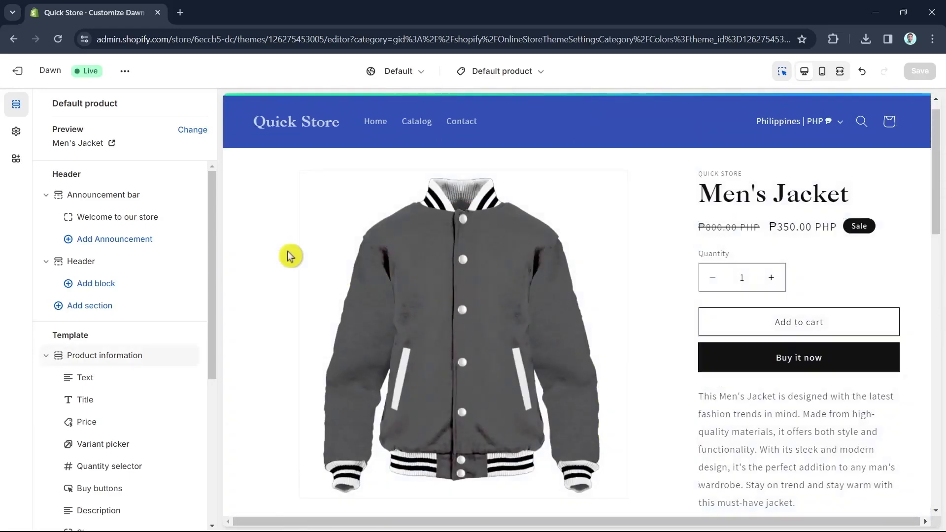
left_click(121, 229)
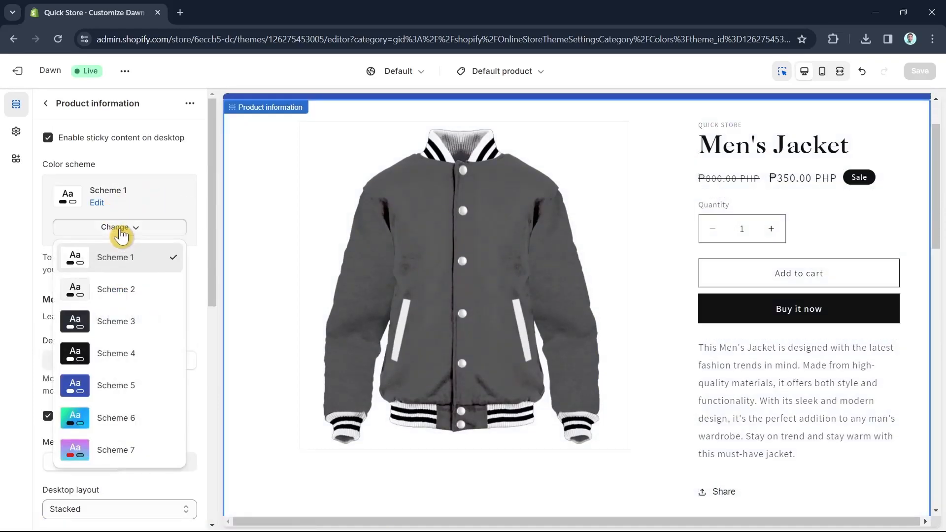
left_click(120, 419)
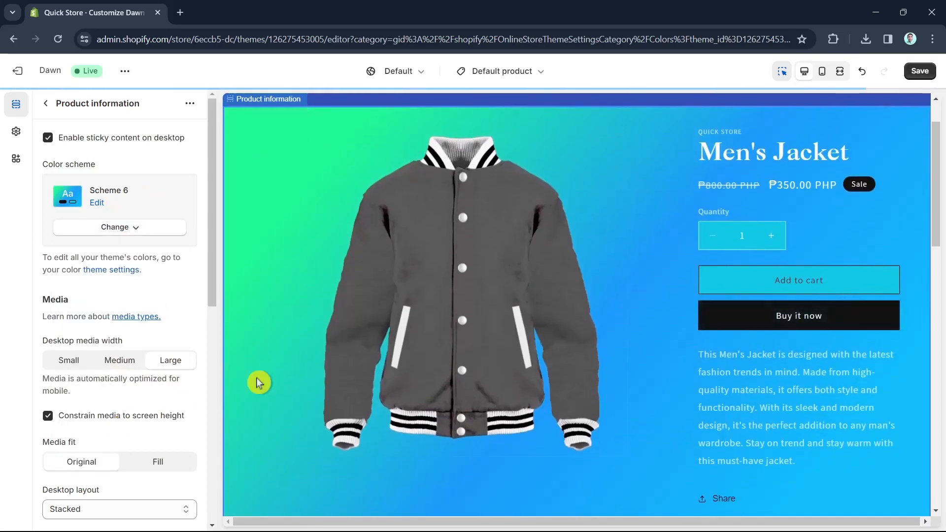
Select the related products section and the review widget on the product page
scroll(630, 344, "down", 5)
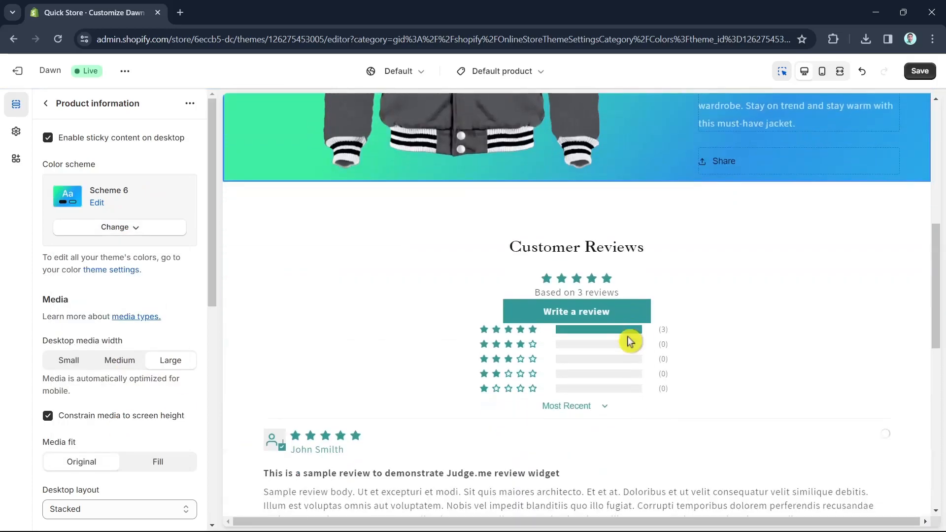
left_click(332, 203)
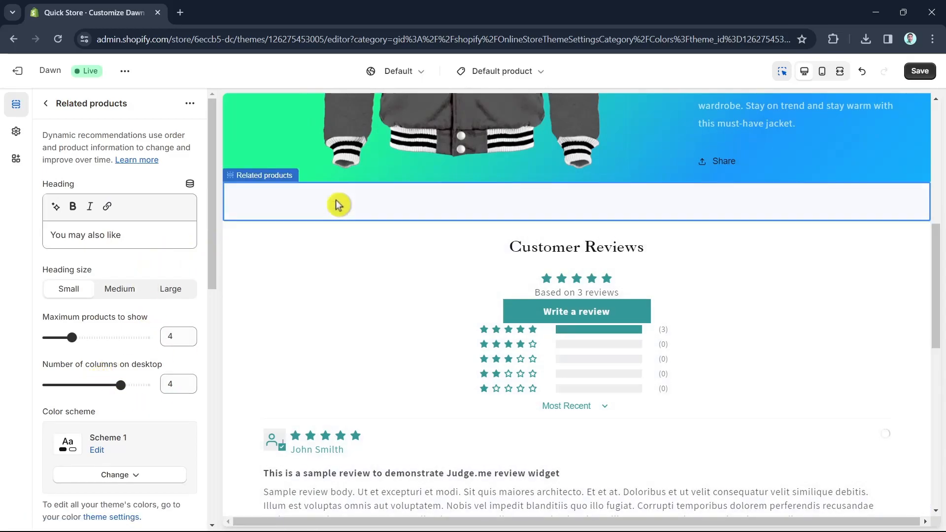
left_click(297, 266)
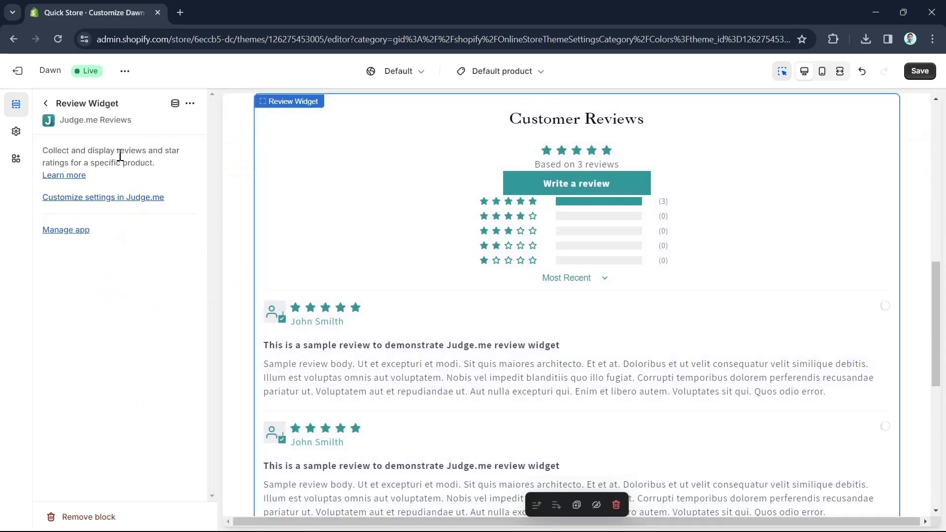
Select the related products section and set its colour scheme to Scheme 5
left_click(239, 145)
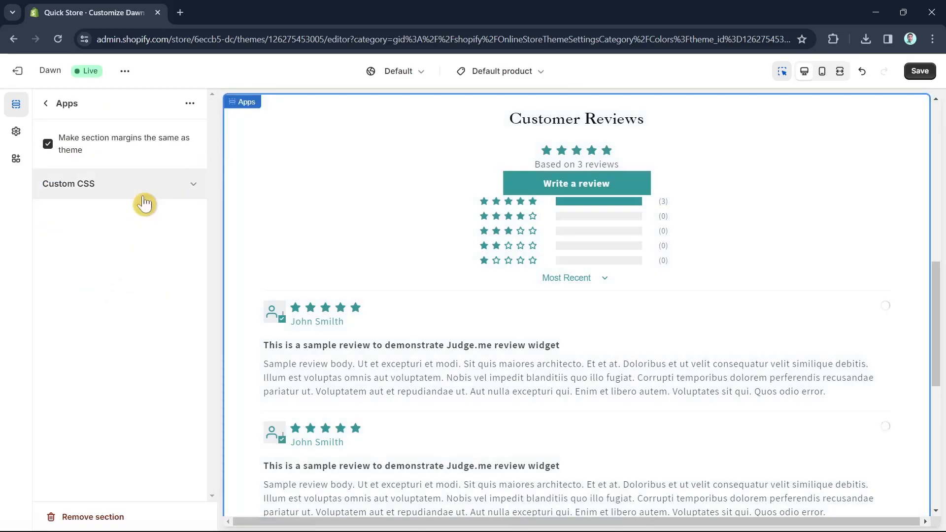
scroll(369, 191, "up", 4)
left_click(258, 268)
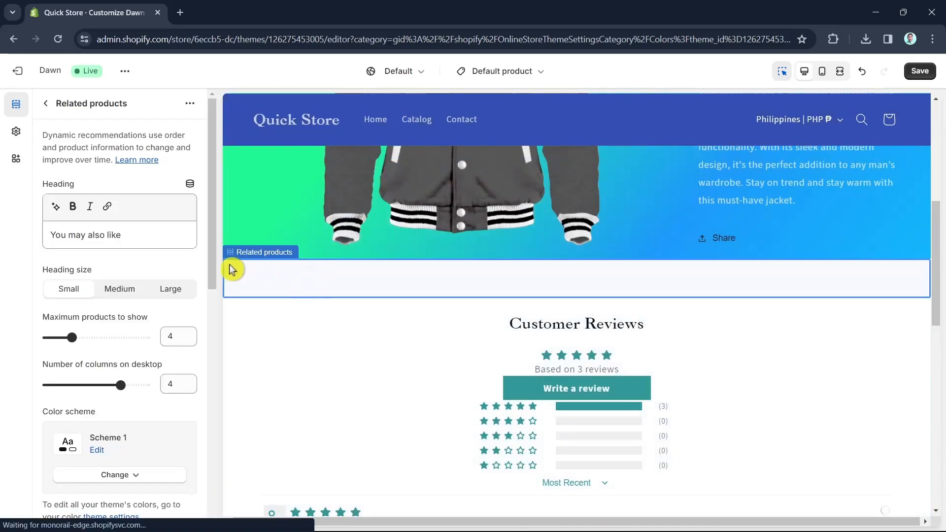
scroll(168, 370, "down", 4)
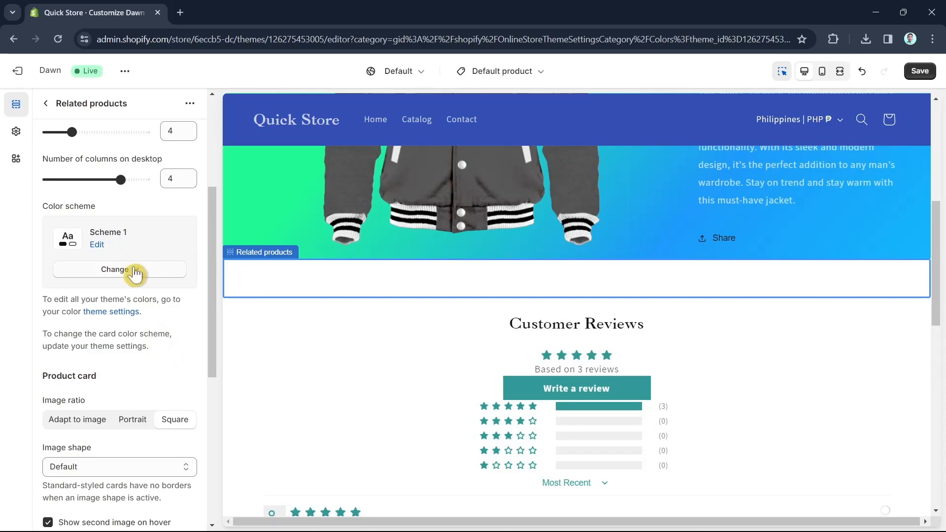
left_click(132, 270)
left_click(131, 437)
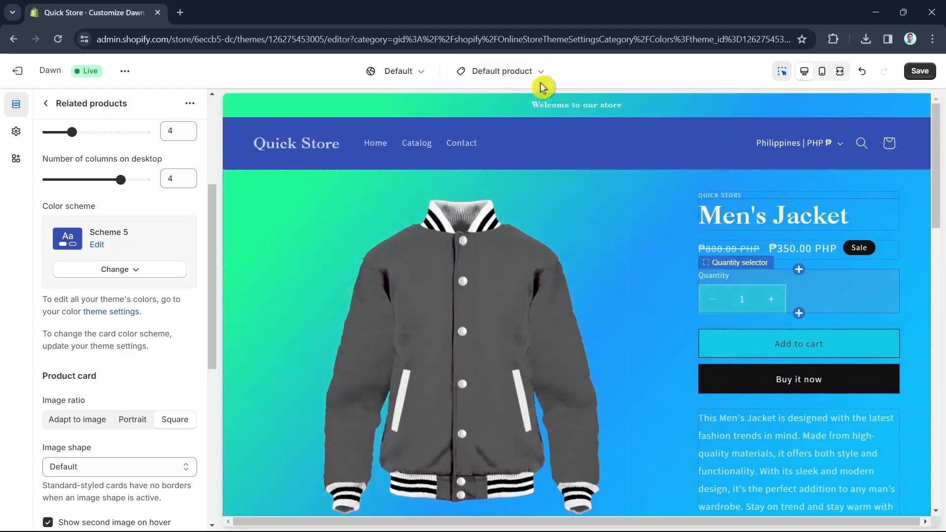
Switch the editor preview from the product template to the home page
left_click(536, 74)
left_click(463, 250)
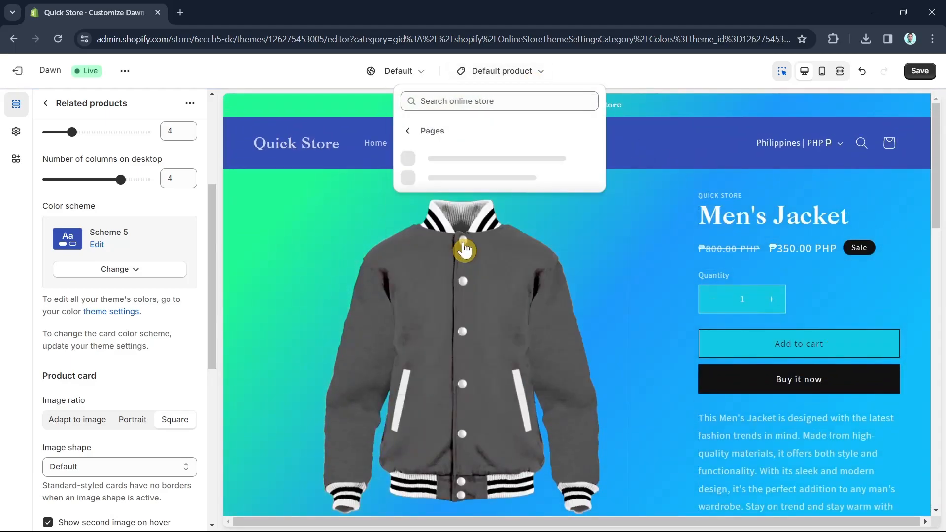
left_click(497, 171)
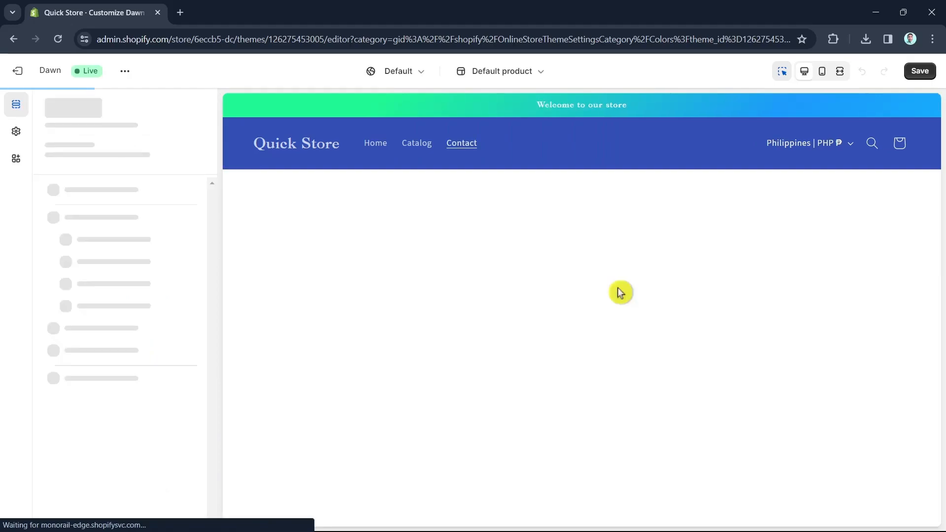
scroll(645, 207, "down", 5)
scroll(646, 228, "up", 5)
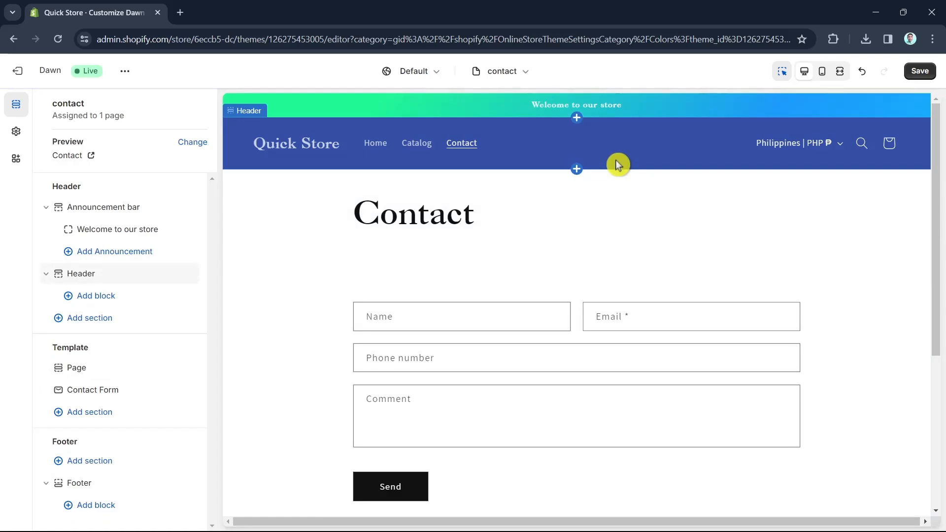
left_click(482, 72)
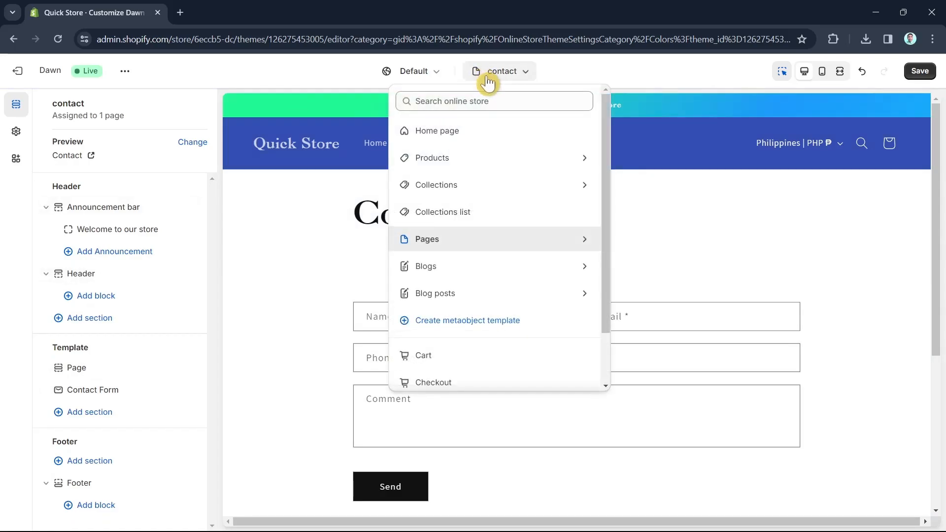
left_click(472, 135)
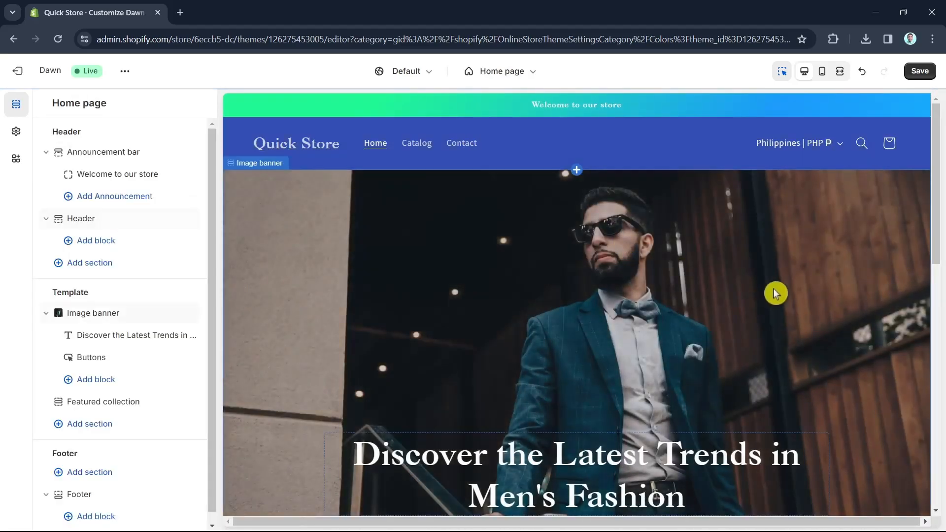
Add an Image with text section directly below the home page image banner
scroll(775, 295, "down", 15)
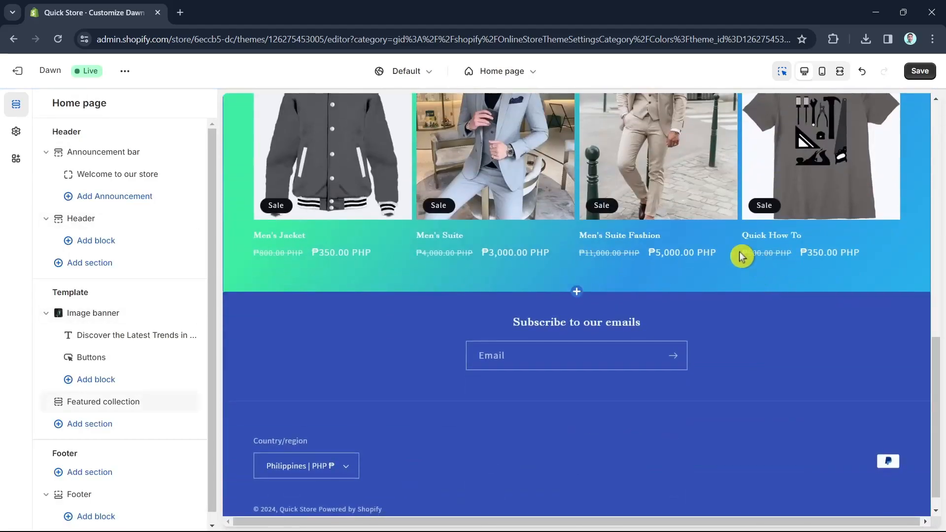
scroll(719, 313, "up", 8)
scroll(719, 311, "down", 8)
scroll(710, 303, "up", 2)
scroll(709, 300, "up", 6)
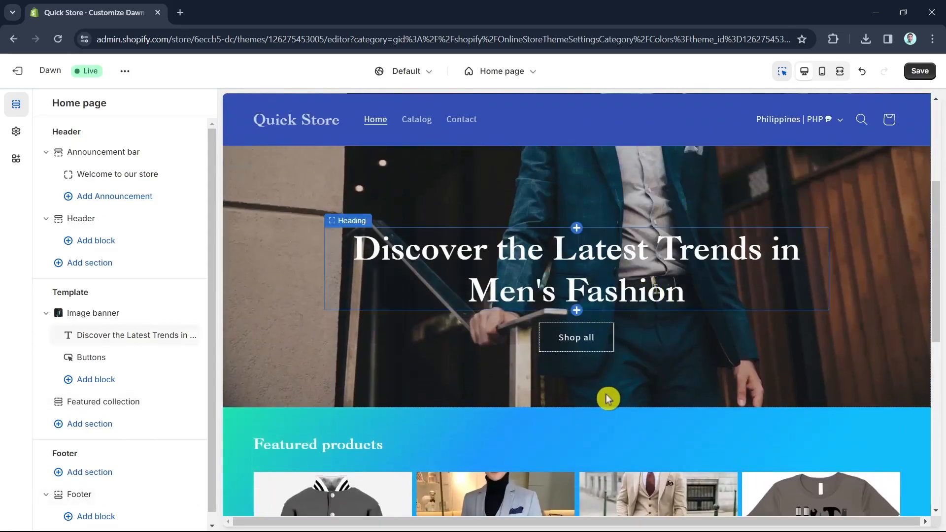
mouse_move(572, 412)
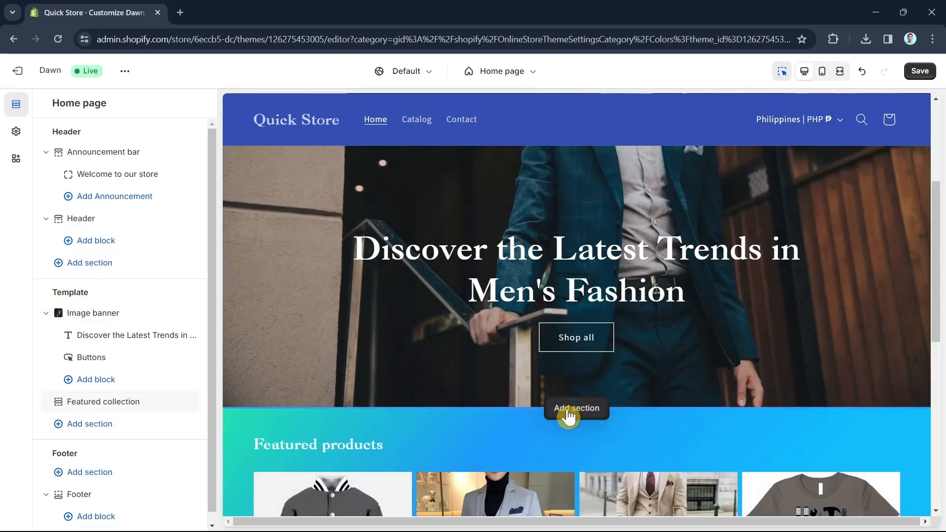
left_click(593, 414)
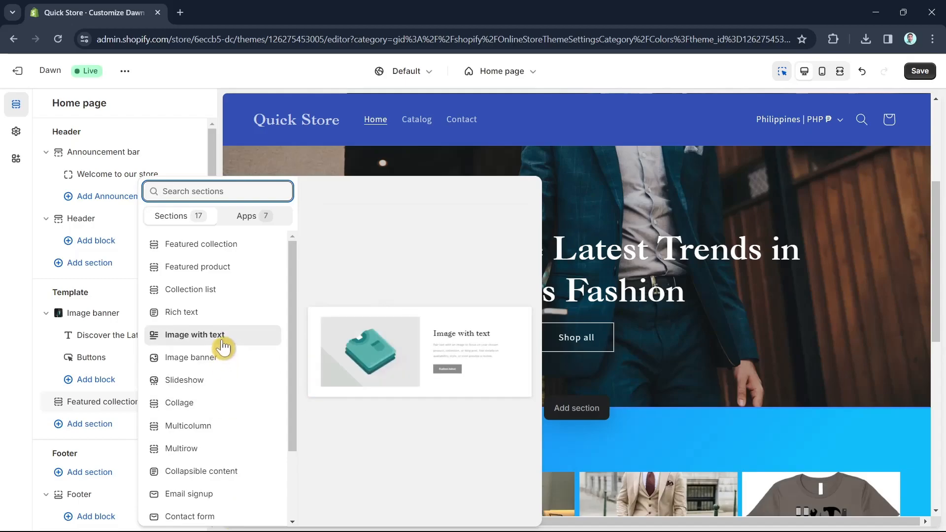
left_click(223, 340)
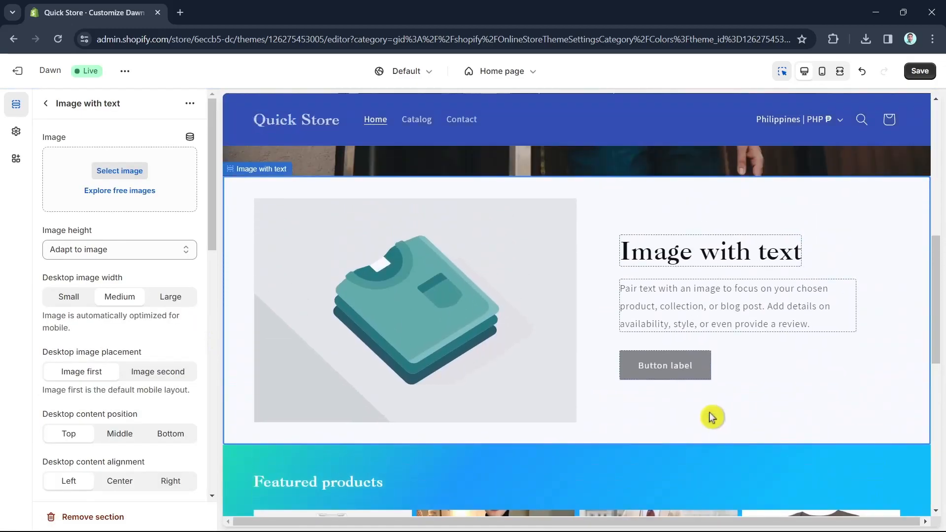
Set the new section's image to the 73199a4ebc608 JPG from the store library
left_click(129, 173)
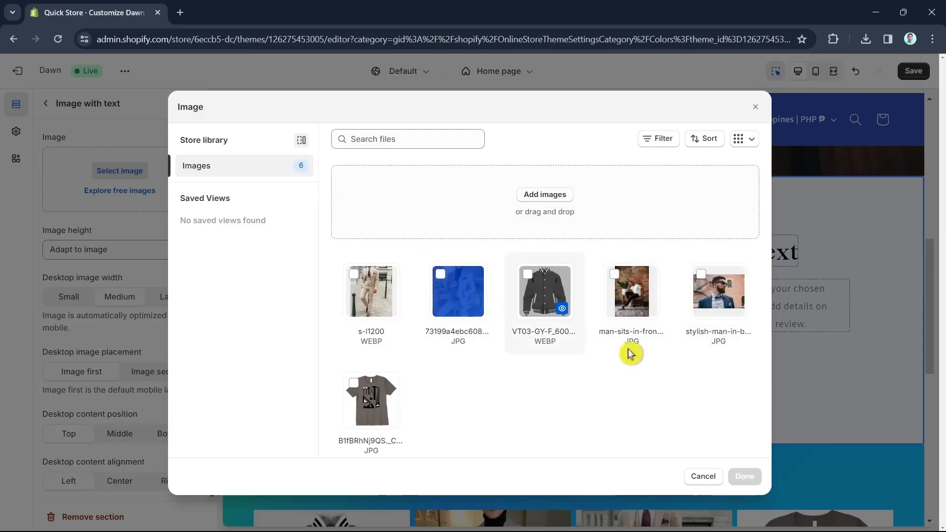
left_click(453, 315)
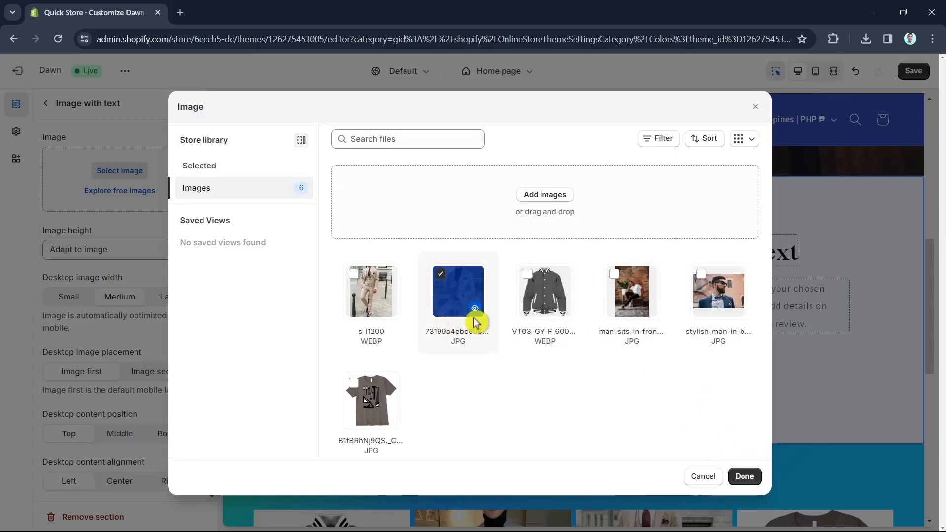
left_click(744, 476)
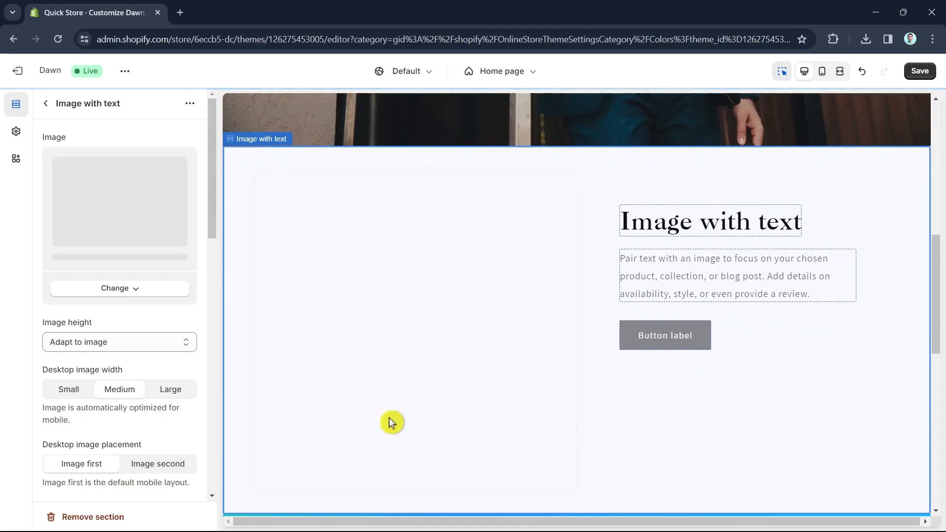
Rewrite the heading as Men's Fashion Suit and the text as Achieve a Classic and Timeless Look with our Extensive Men's Suit Selection
scroll(414, 414, "down", 2)
scroll(734, 408, "up", 4)
double_click(719, 323)
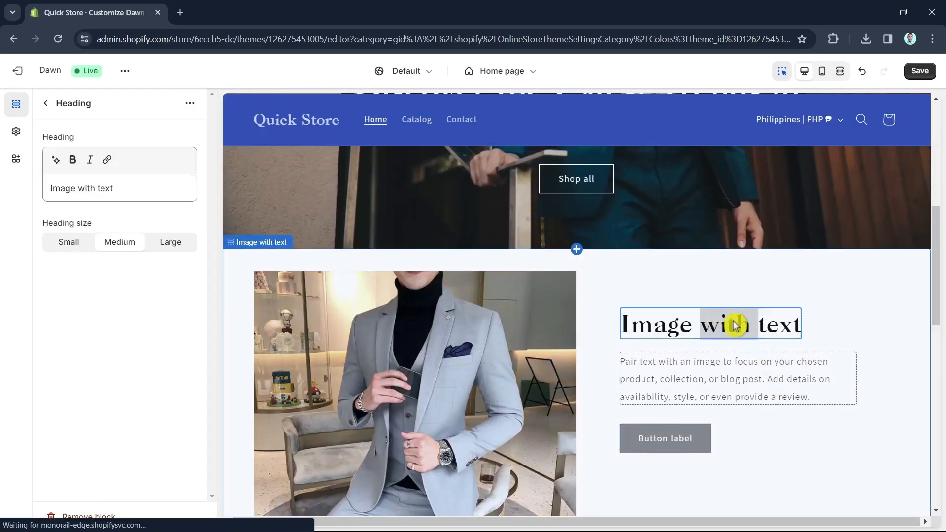
left_click(688, 283)
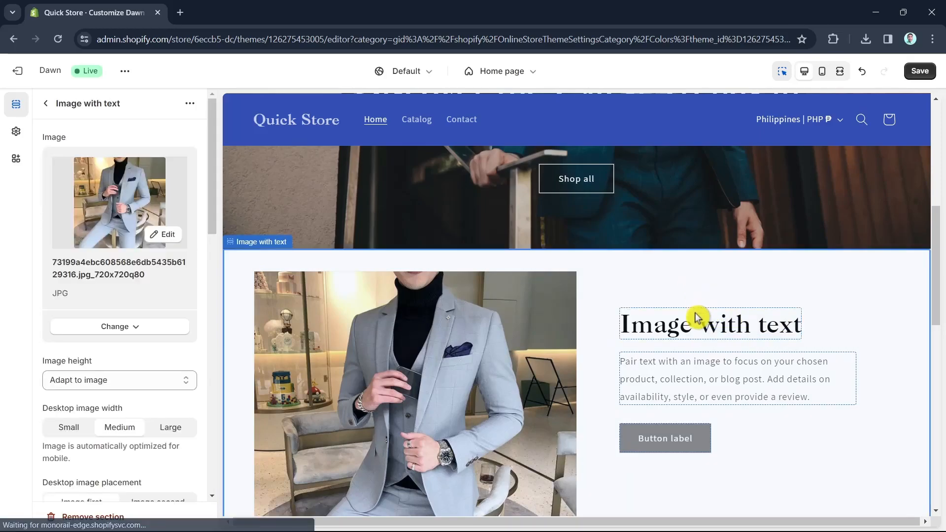
left_click(652, 327)
left_click_drag(131, 188, 47, 190)
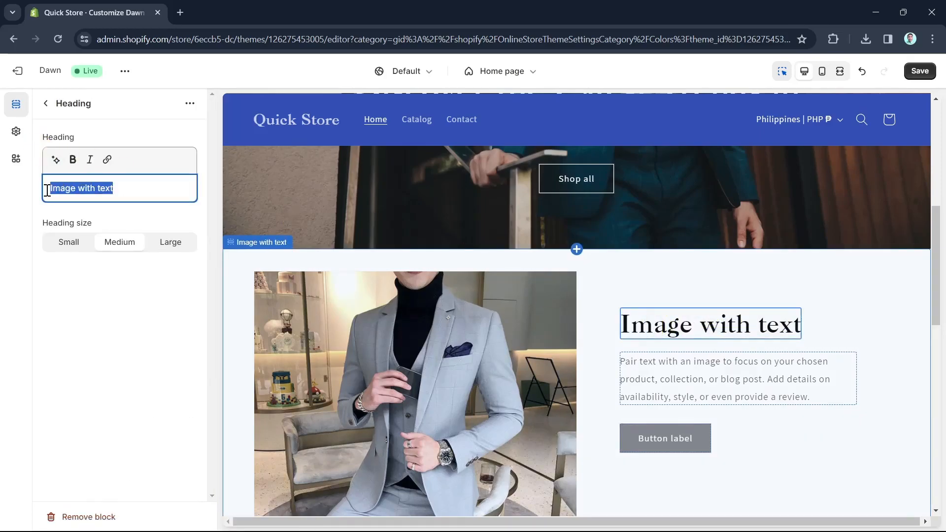
type("Men's Fashion Suit")
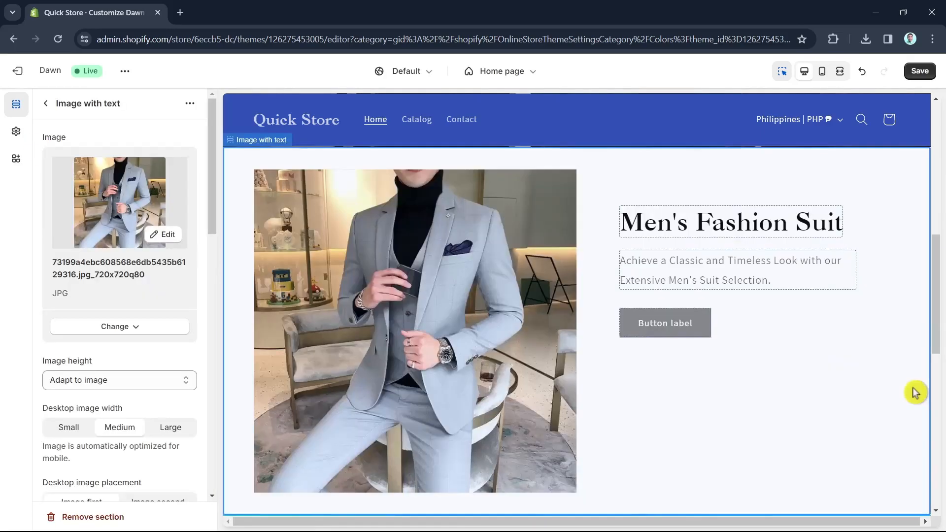
Set the Image with text section's colour scheme to Scheme 6
scroll(148, 441, "down", 10)
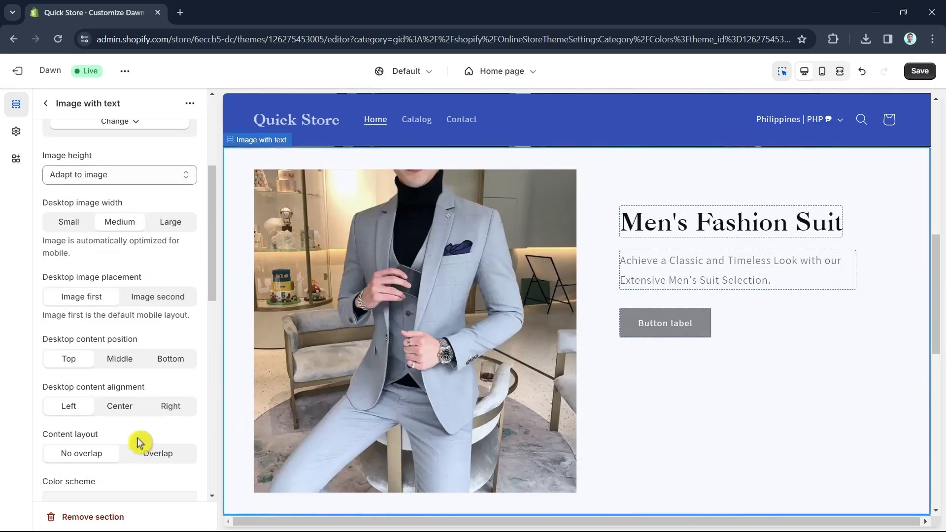
left_click(135, 244)
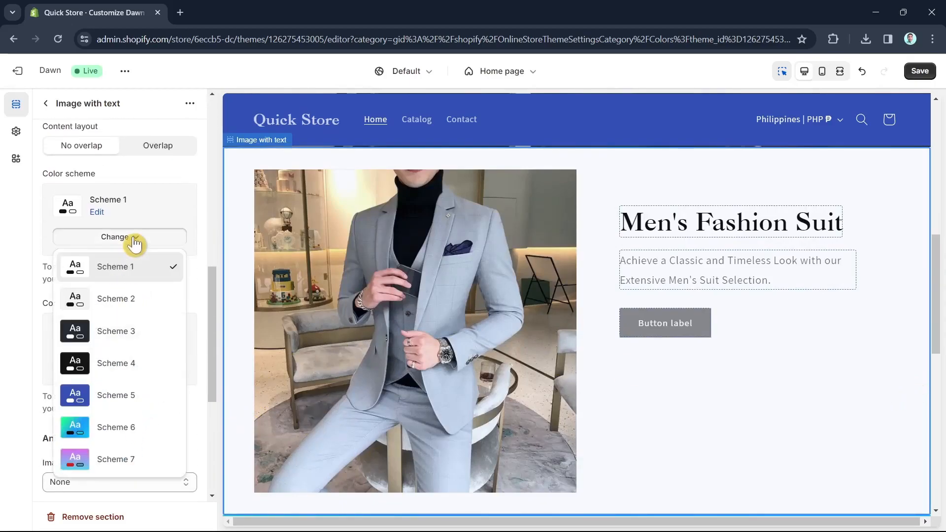
left_click(127, 431)
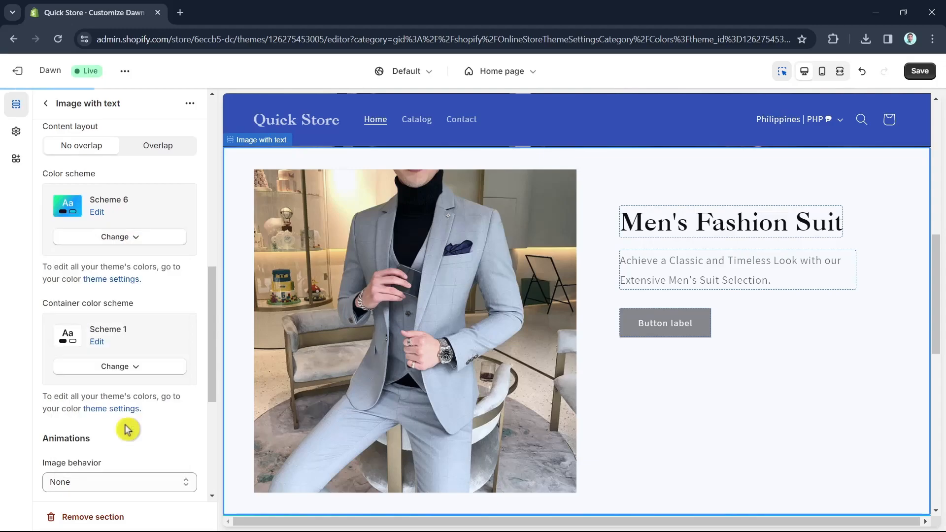
Review the updated home page and save the theme changes
scroll(861, 408, "down", 5)
scroll(861, 410, "up", 8)
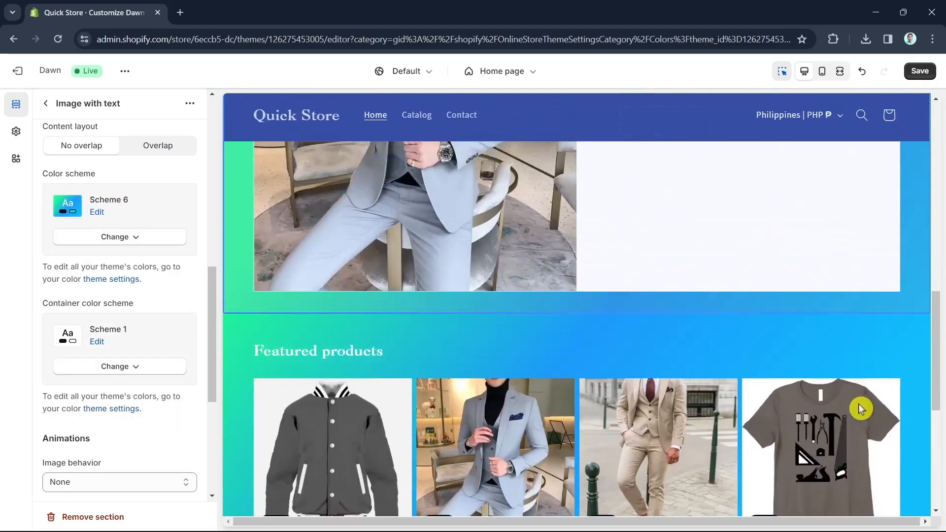
scroll(860, 408, "up", 5)
scroll(859, 408, "down", 6)
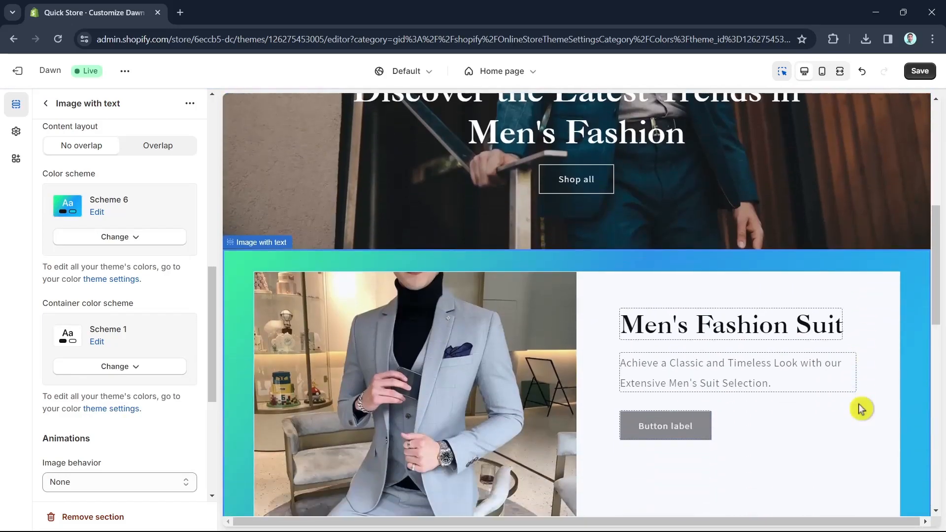
scroll(902, 238, "up", 7)
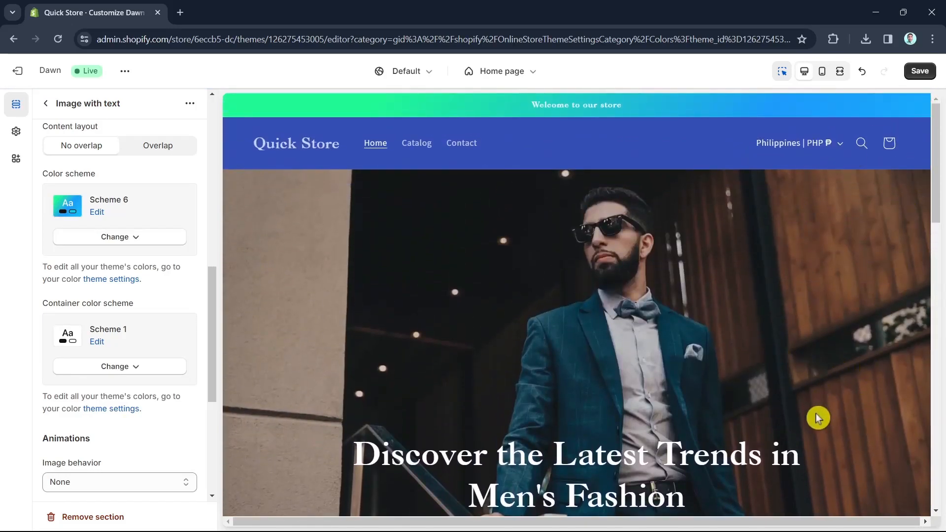
left_click(920, 72)
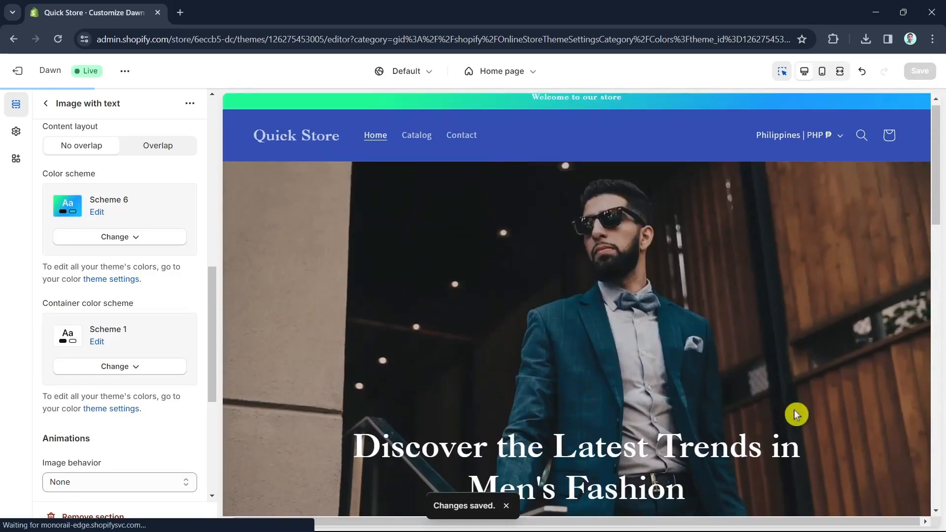
Scroll to the footer and examine the footer section's settings
scroll(797, 416, "down", 8)
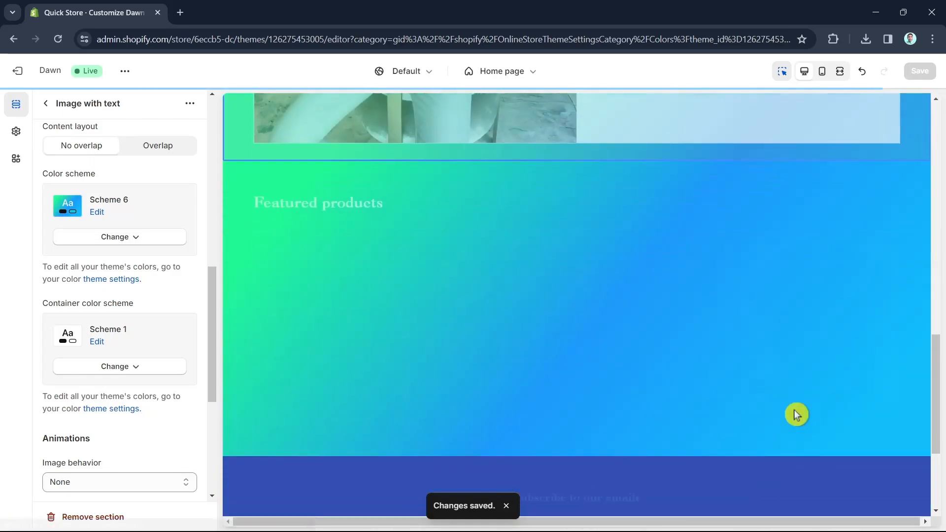
scroll(797, 415, "down", 5)
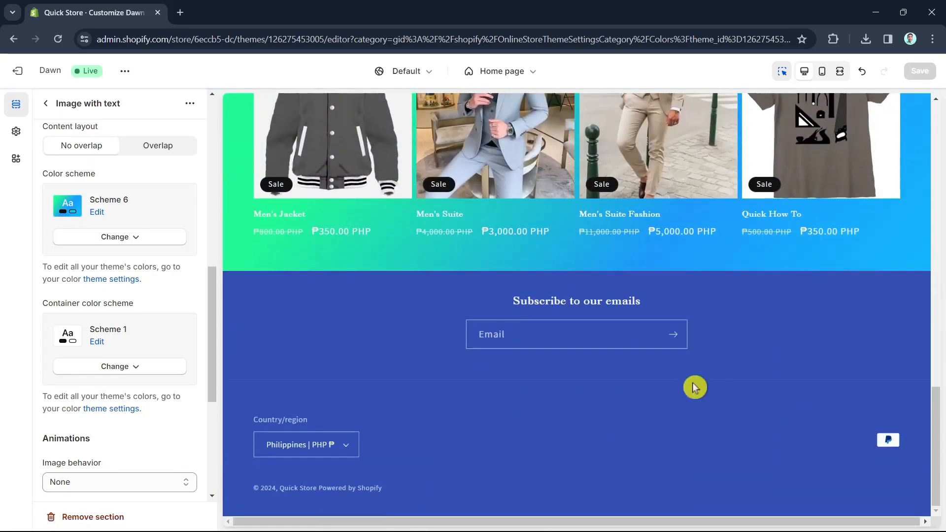
left_click(542, 415)
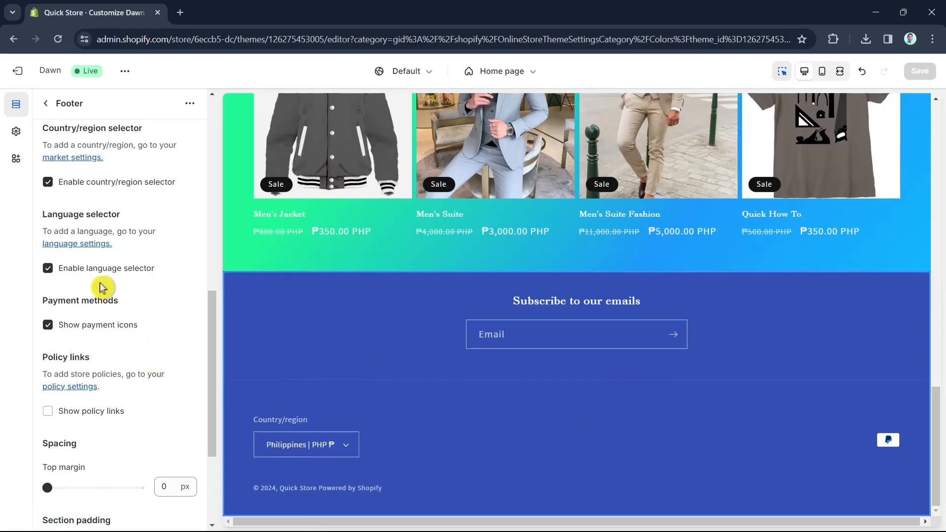
scroll(116, 287, "down", 3)
scroll(205, 342, "up", 6)
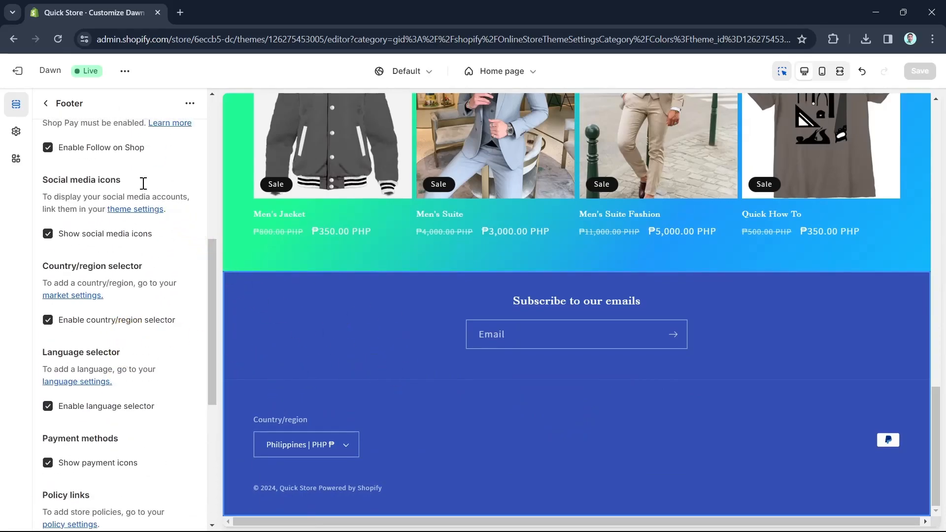
scroll(148, 256, "up", 4)
scroll(98, 237, "up", 3)
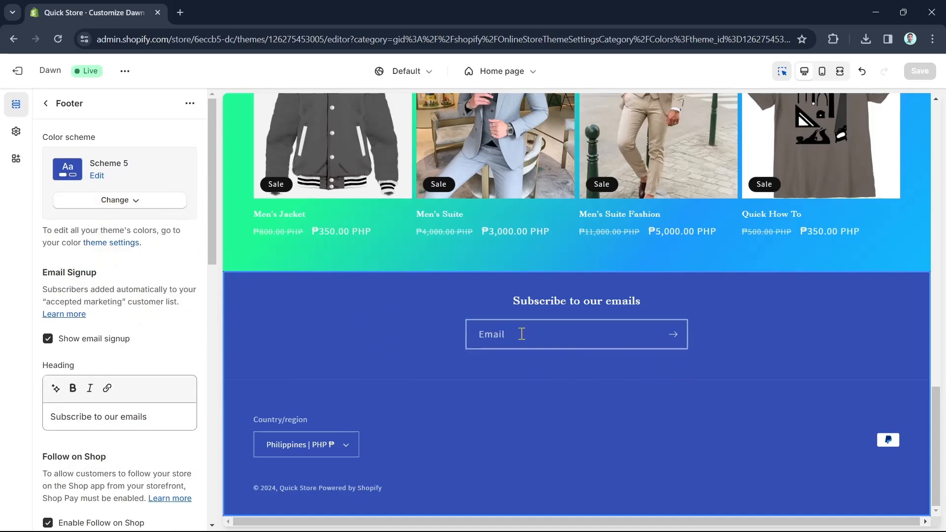
scroll(154, 390, "down", 4)
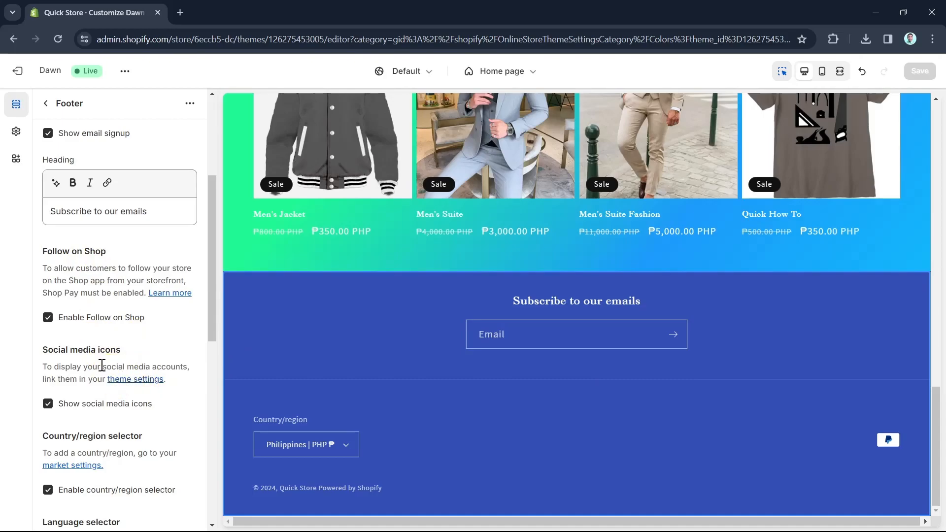
scroll(148, 409, "down", 2)
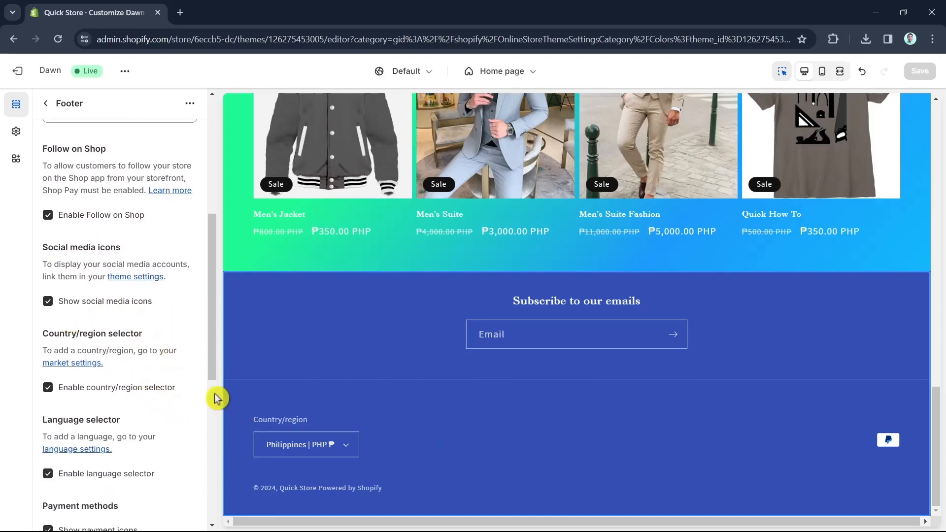
scroll(113, 288, "down", 2)
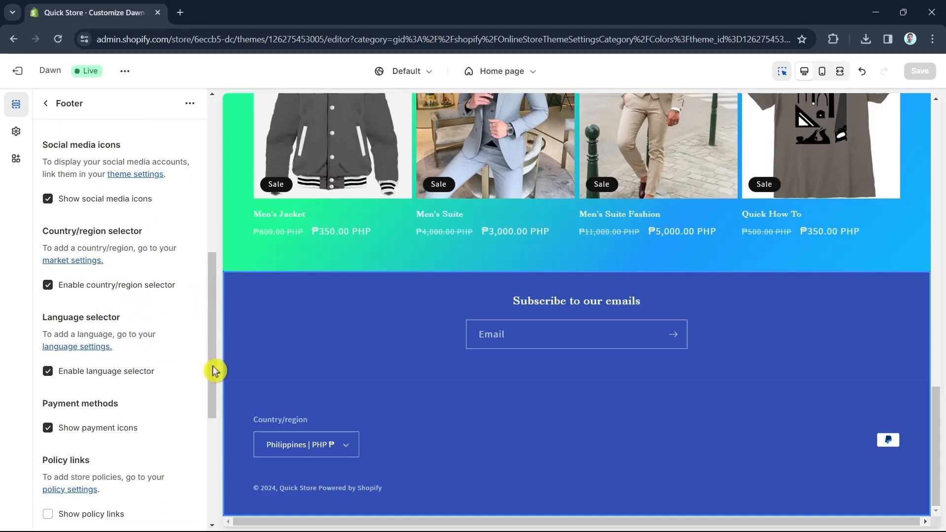
scroll(175, 419, "down", 2)
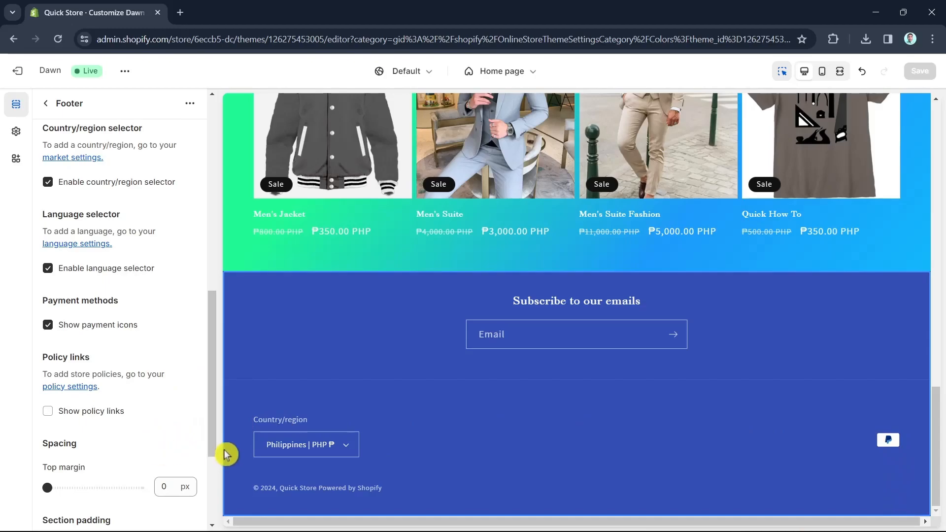
scroll(120, 459, "down", 3)
scroll(120, 459, "down", 1)
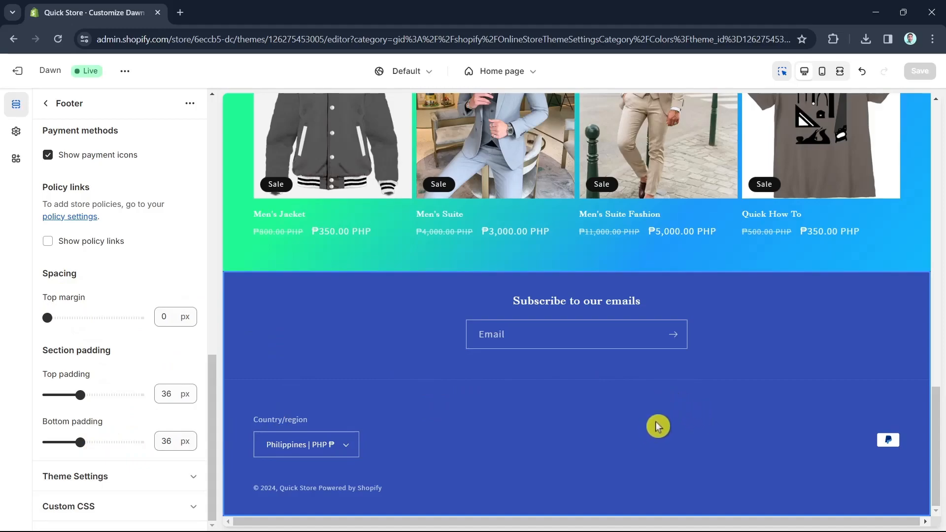
scroll(784, 456, "up", 15)
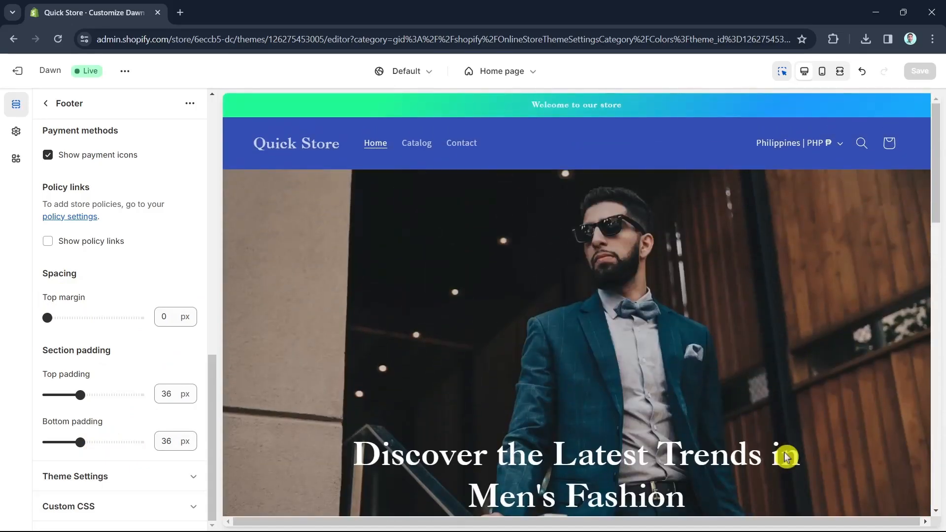